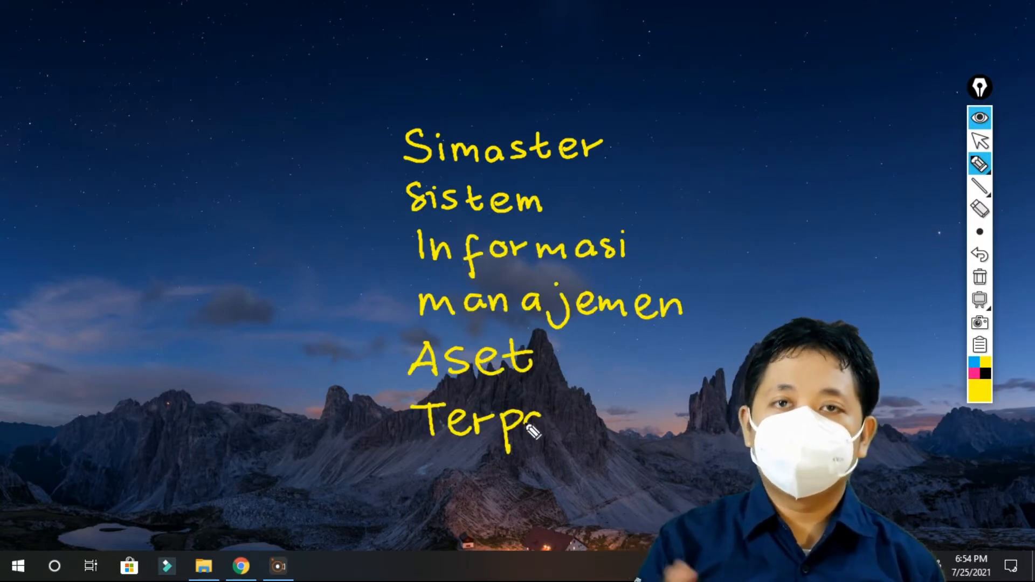
# - Erase the yellow handwritten Simaster notes and collapse the annotation toolbar
pyautogui.click(979, 209)
pyautogui.moveTo(412, 144)
pyautogui.mouseDown()
pyautogui.moveTo(499, 113)
pyautogui.moveTo(514, 279)
pyautogui.moveTo(588, 418)
pyautogui.moveTo(423, 357)
pyautogui.mouseUp()
pyautogui.click(980, 142)
pyautogui.click(981, 118)
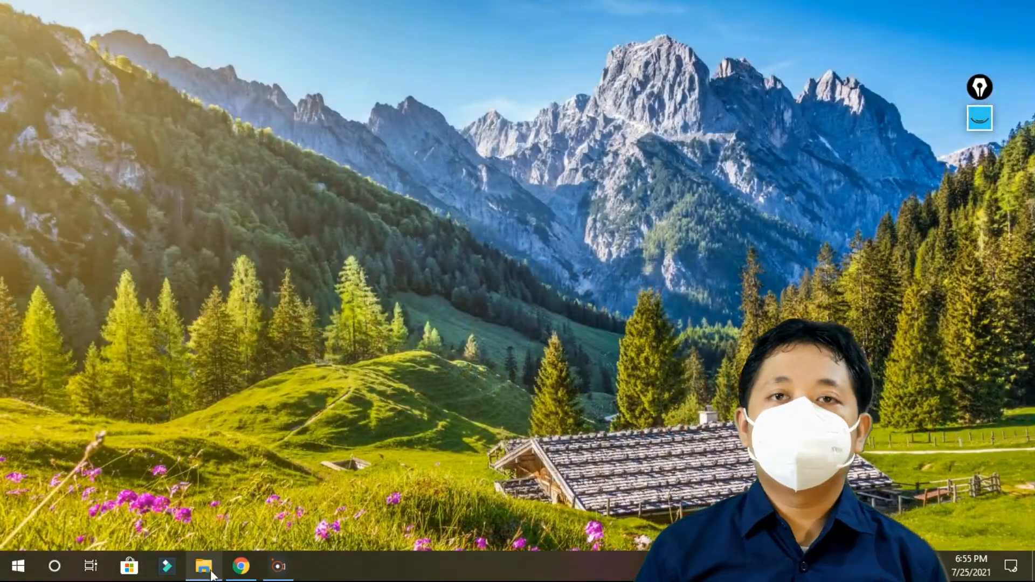
# - Switch to Chrome and review the student submissions for the task UAS Matematika Terapan Kelas Ganjil / Genap in SIMASTER
pyautogui.click(241, 566)
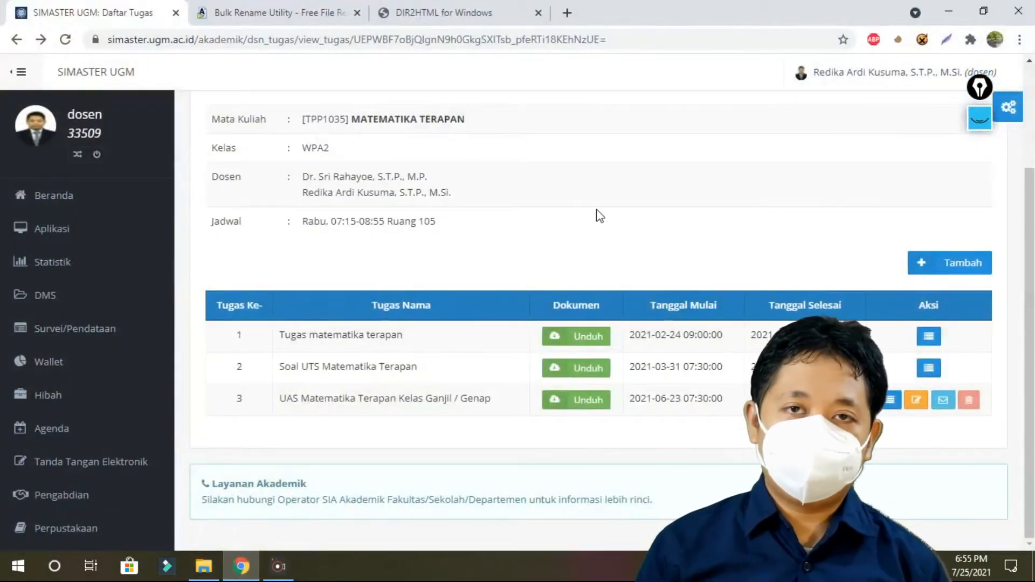
pyautogui.scroll(-7, 120, 412)
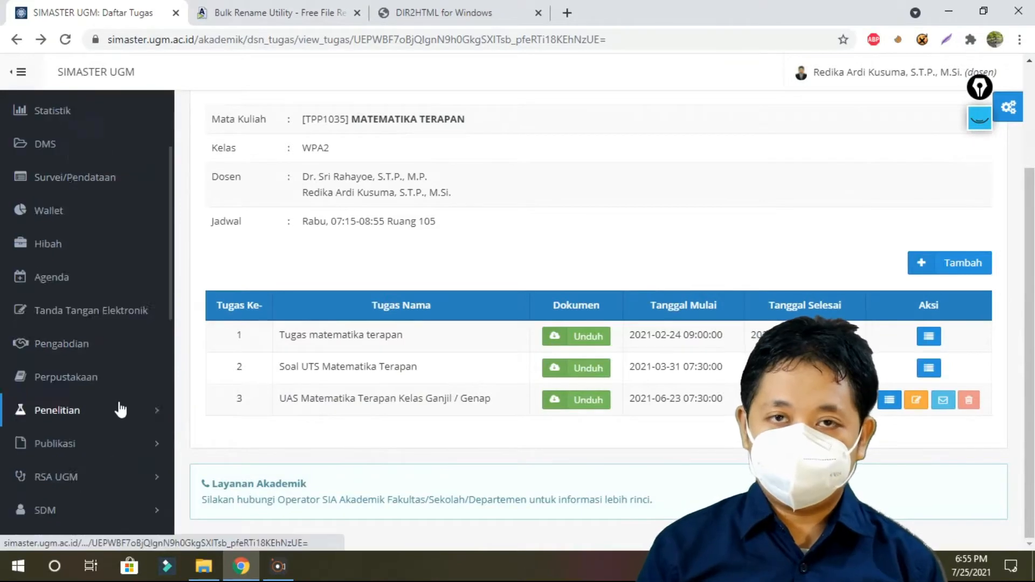
pyautogui.scroll(-3, 103, 430)
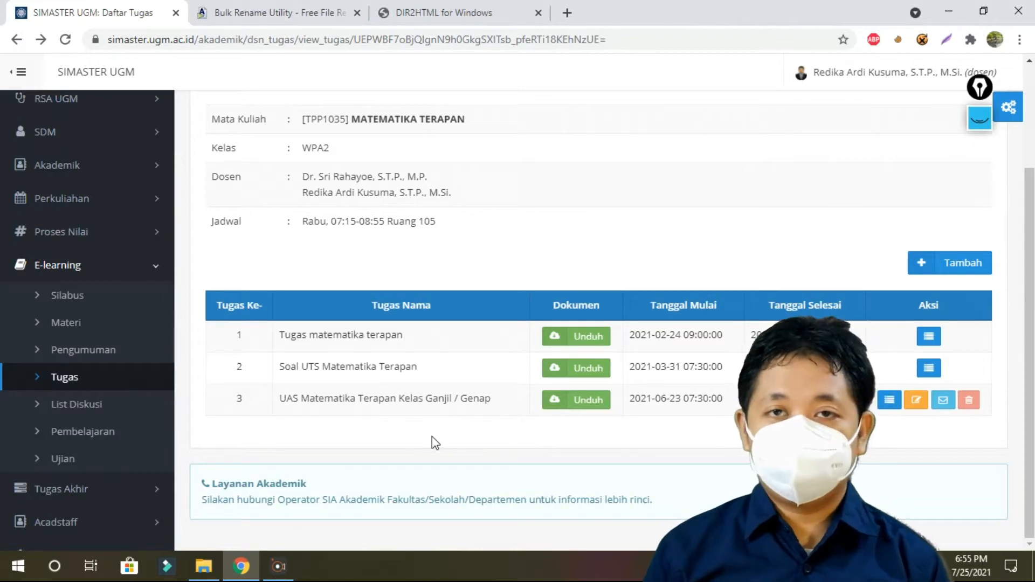
pyautogui.click(891, 401)
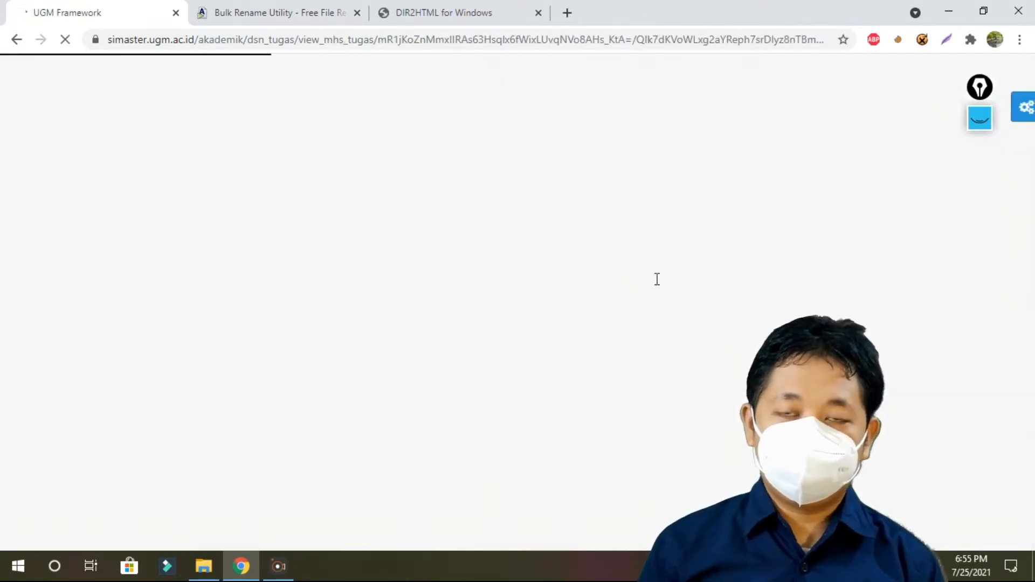
pyautogui.scroll(-15, 631, 298)
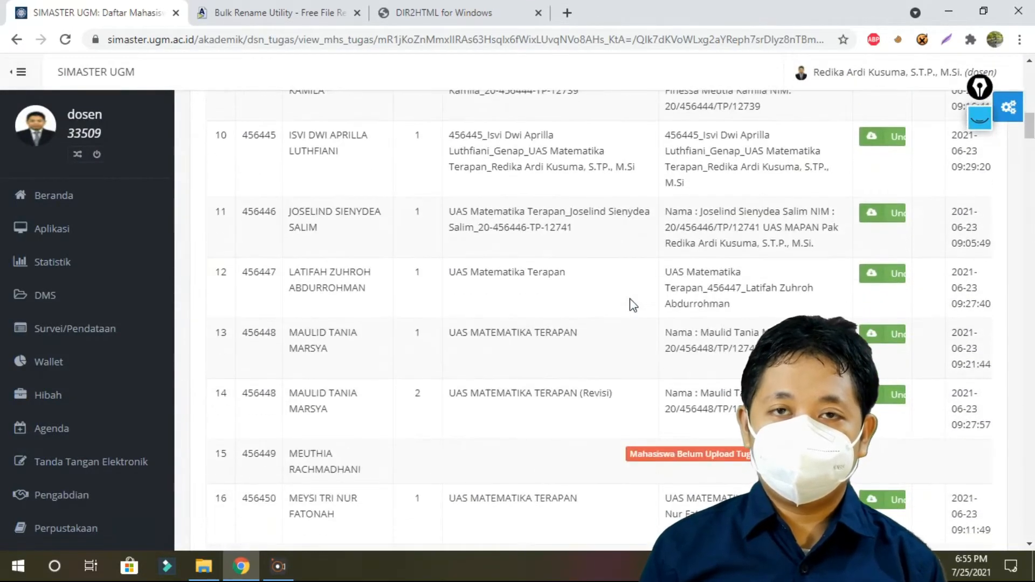
pyautogui.scroll(15, 634, 305)
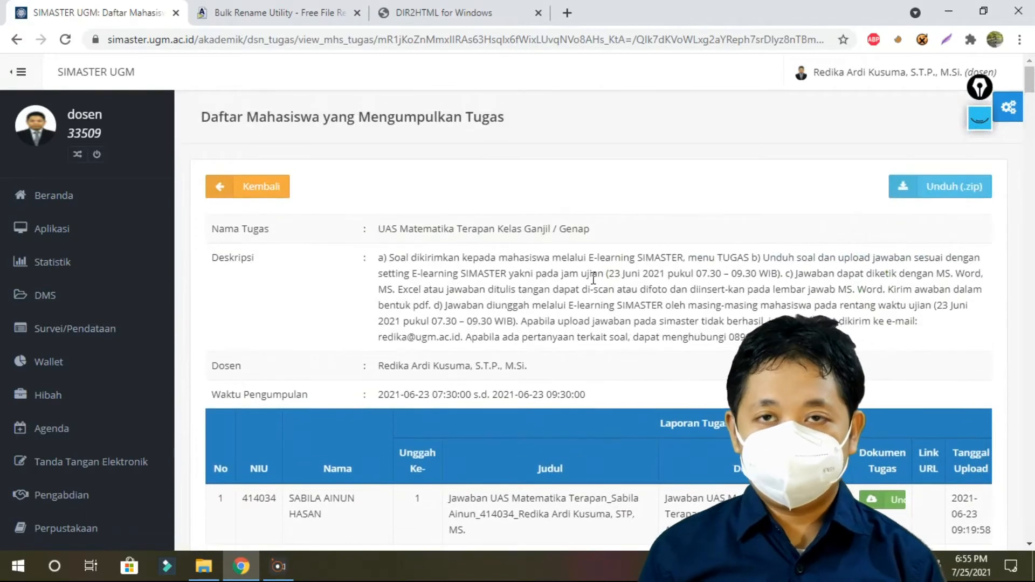
# - Switch to File Explorer and open UAS matematika Terapan.zip from the Lembar Jawaban UAS folder
pyautogui.moveTo(209, 572)
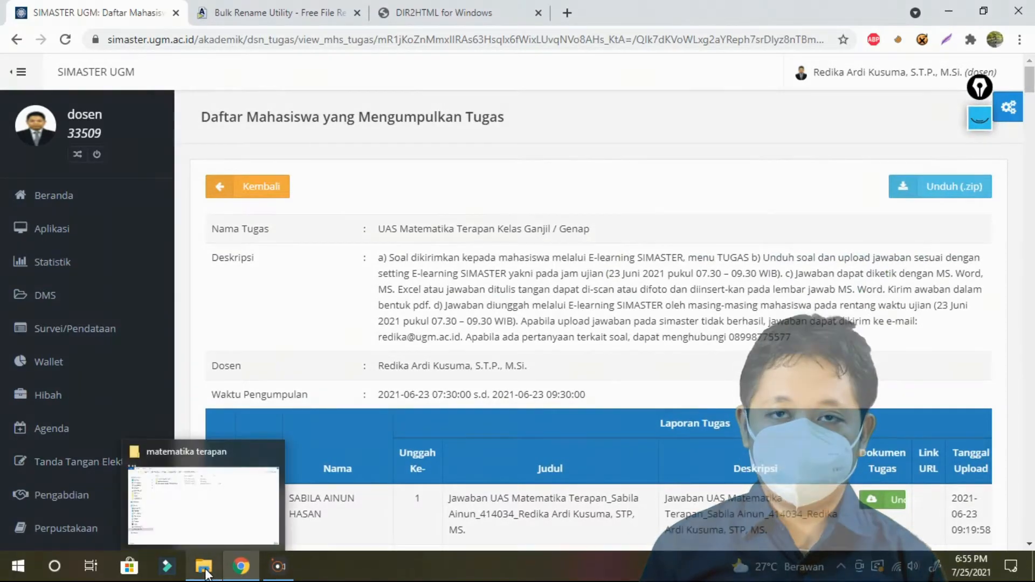
pyautogui.click(199, 518)
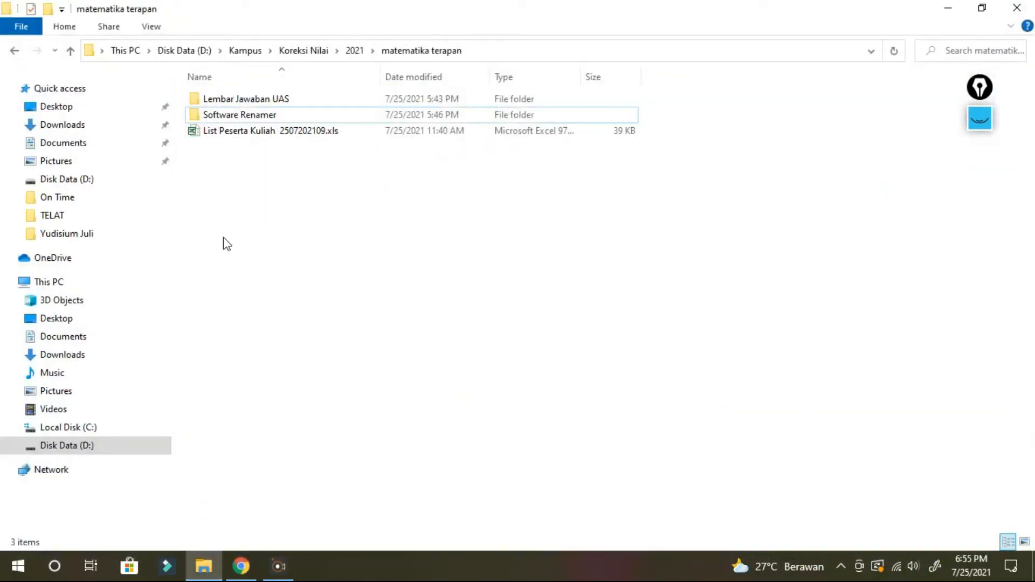
pyautogui.doubleClick(254, 101)
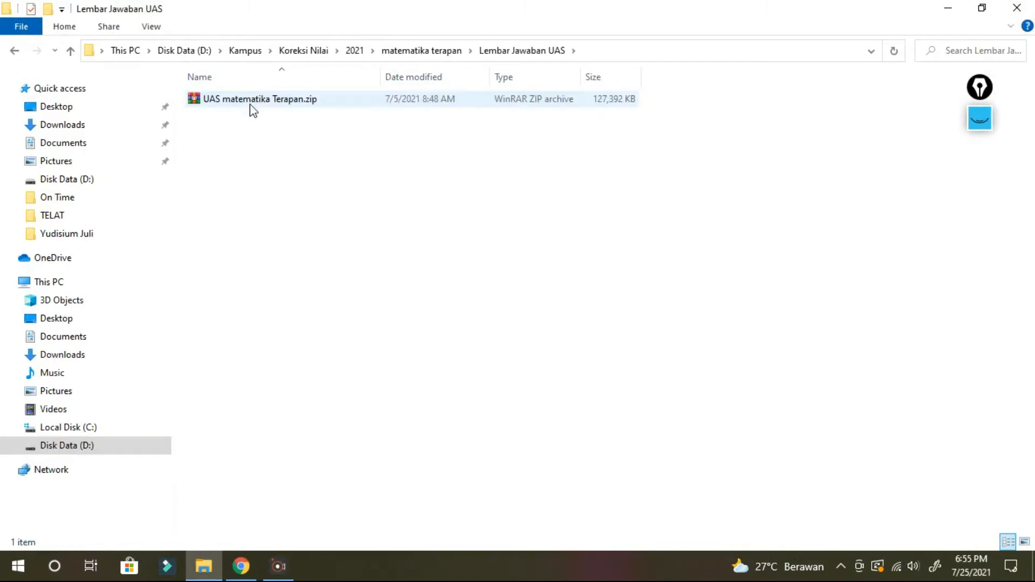
pyautogui.doubleClick(249, 101)
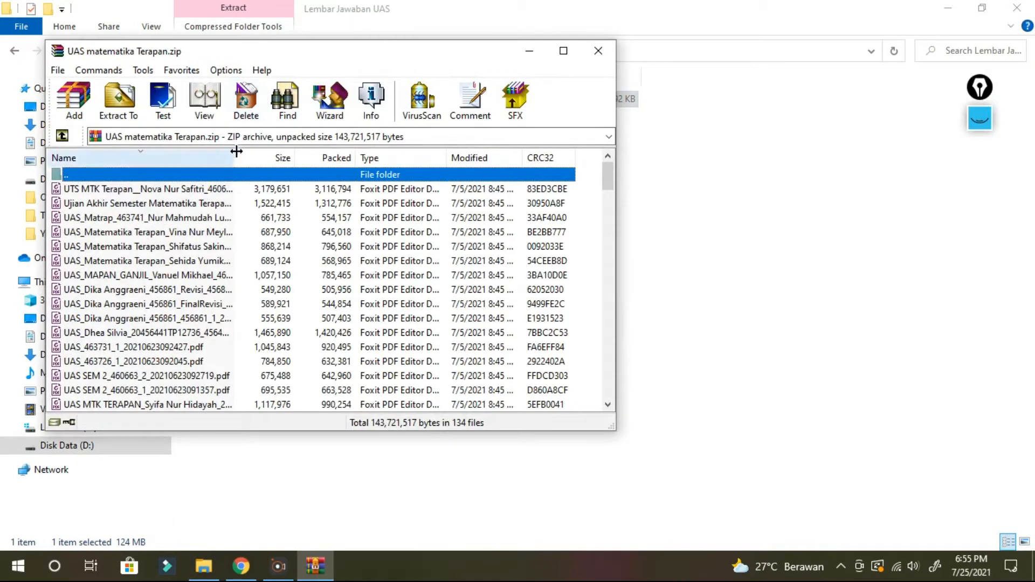
# - Widen the archive's Name column, look through the answer file names, close the archive and return to the matematika terapan folder
pyautogui.moveTo(234, 157); pyautogui.dragTo(491, 180)
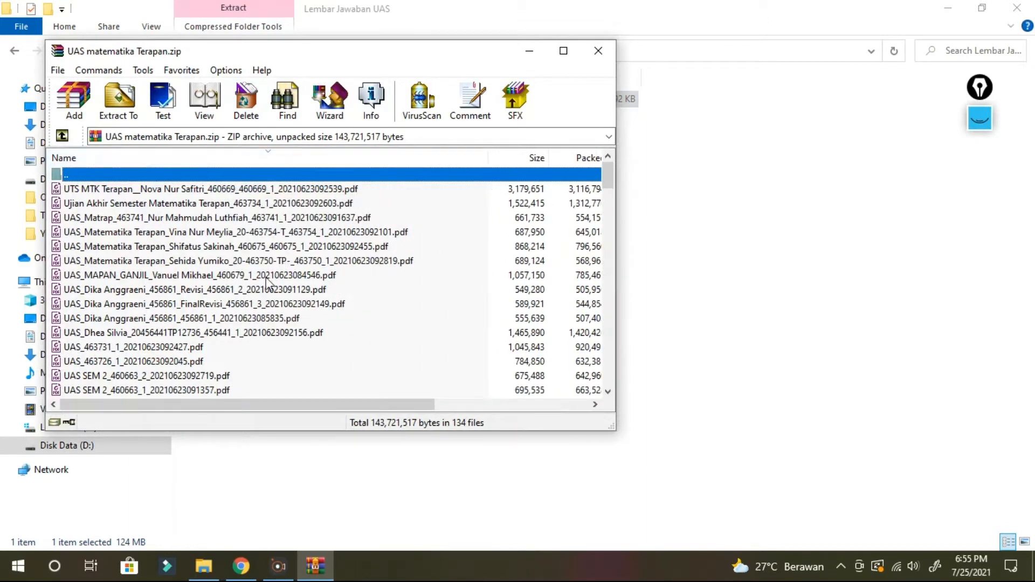
pyautogui.scroll(-7, 268, 293)
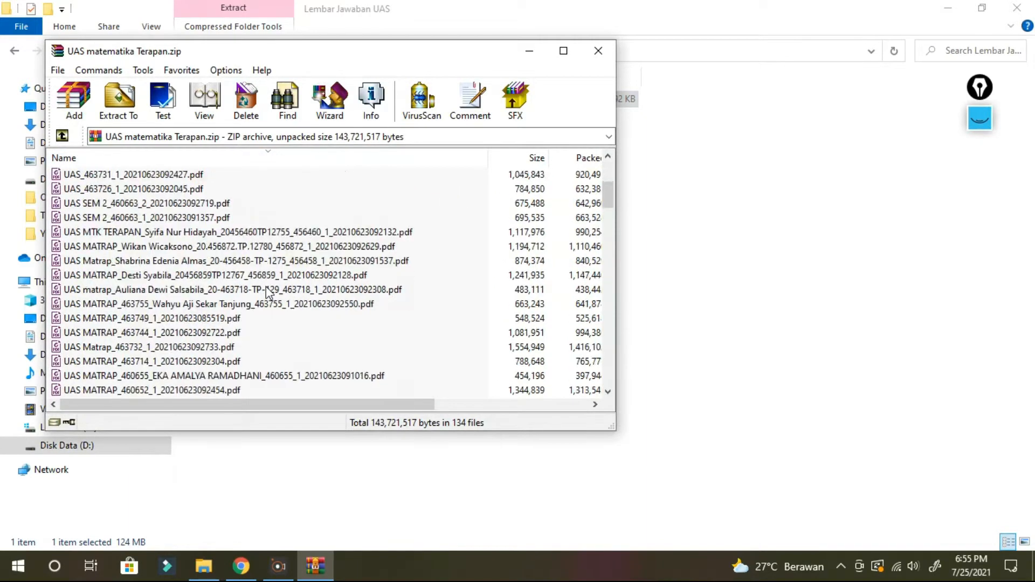
pyautogui.scroll(-3, 268, 292)
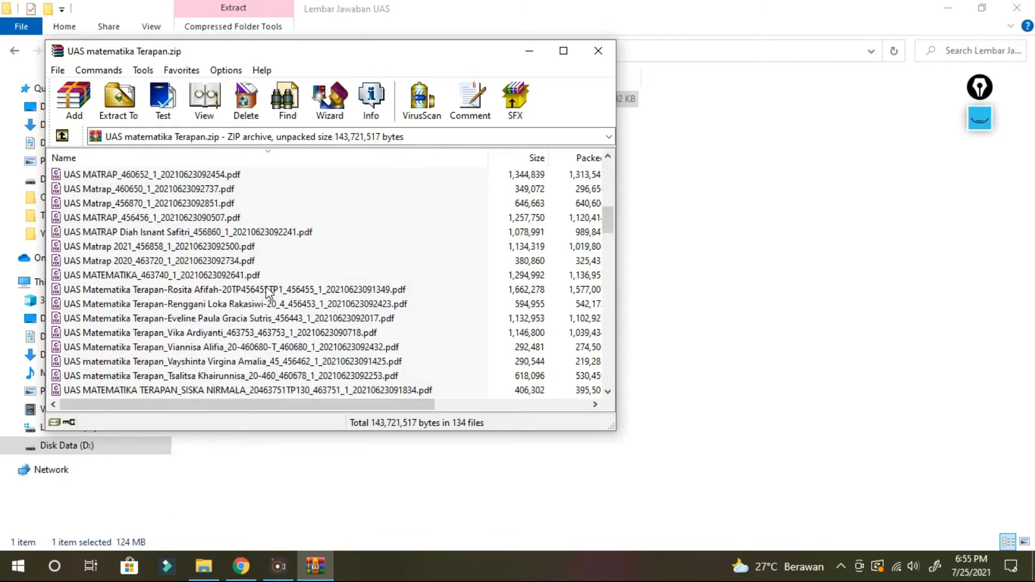
pyautogui.scroll(-15, 268, 293)
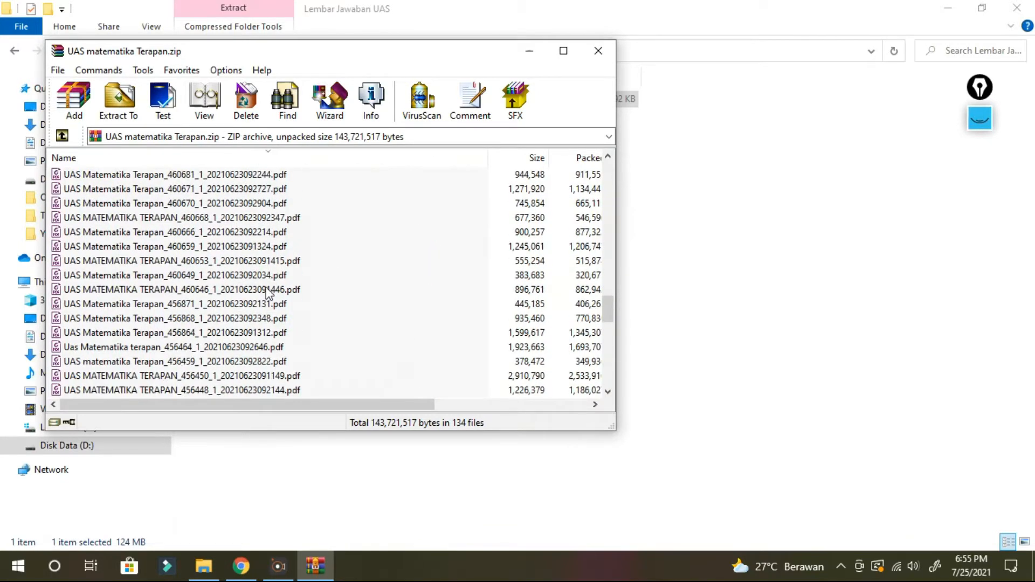
pyautogui.click(596, 54)
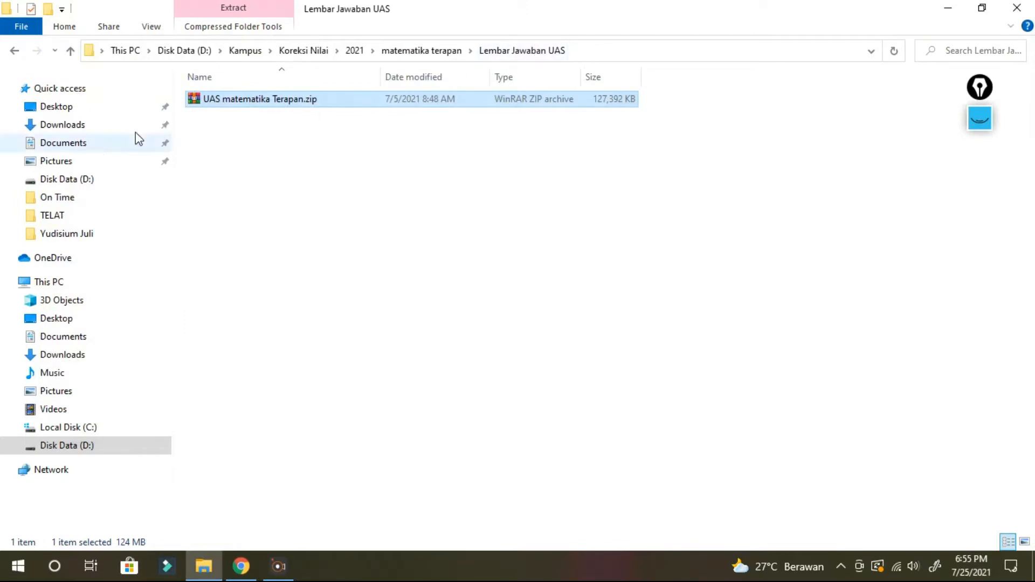
pyautogui.click(70, 52)
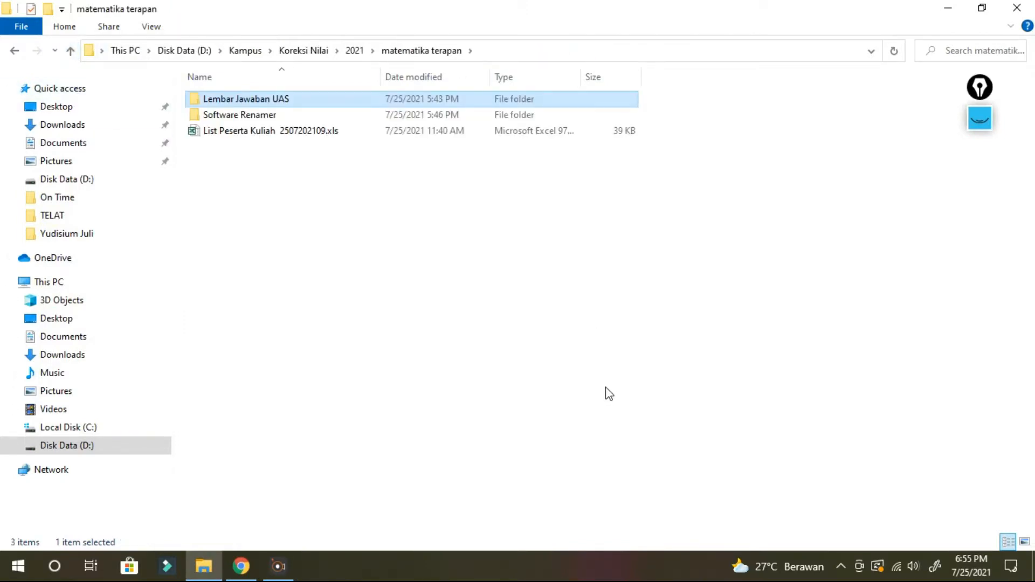
# - Handwrite "NIU_NAMA" with a check mark and "URUT → MUDAH DIKOREKSI" below it with a dark blue annotation pen
pyautogui.click(979, 119)
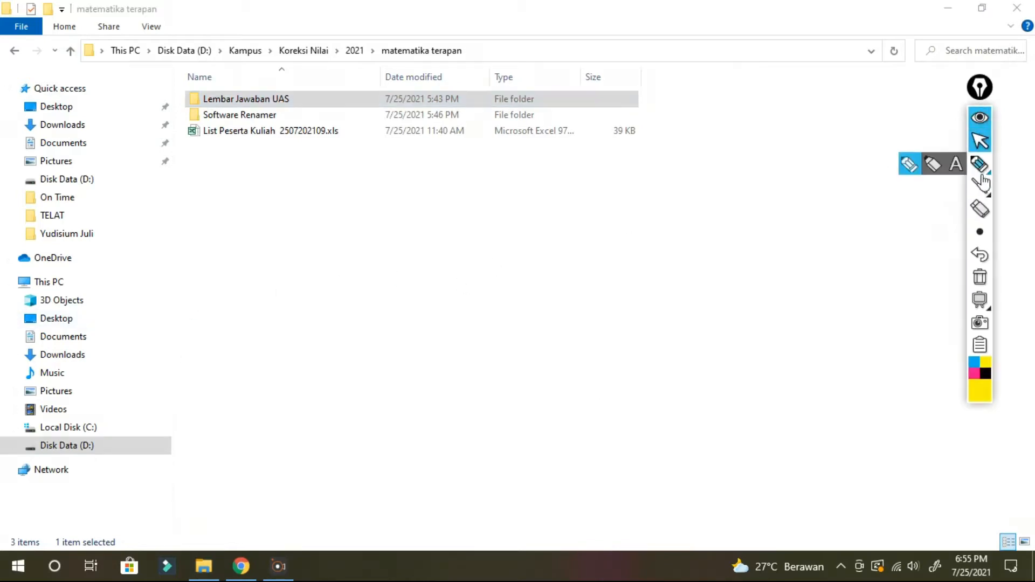
pyautogui.click(981, 170)
pyautogui.moveTo(980, 392)
pyautogui.click(907, 255)
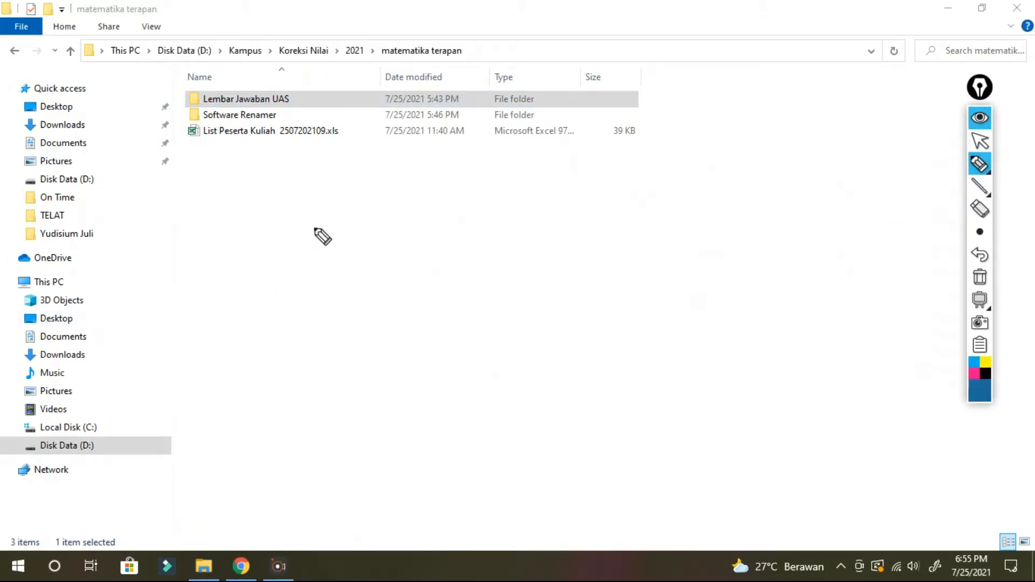
pyautogui.moveTo(287, 239)
pyautogui.mouseDown()
pyautogui.moveTo(314, 207)
pyautogui.moveTo(328, 237)
pyautogui.mouseUp()
pyautogui.moveTo(343, 207)
pyautogui.mouseDown()
pyautogui.moveTo(368, 205)
pyautogui.moveTo(409, 235)
pyautogui.mouseUp()
pyautogui.moveTo(438, 249); pyautogui.dragTo(466, 213)
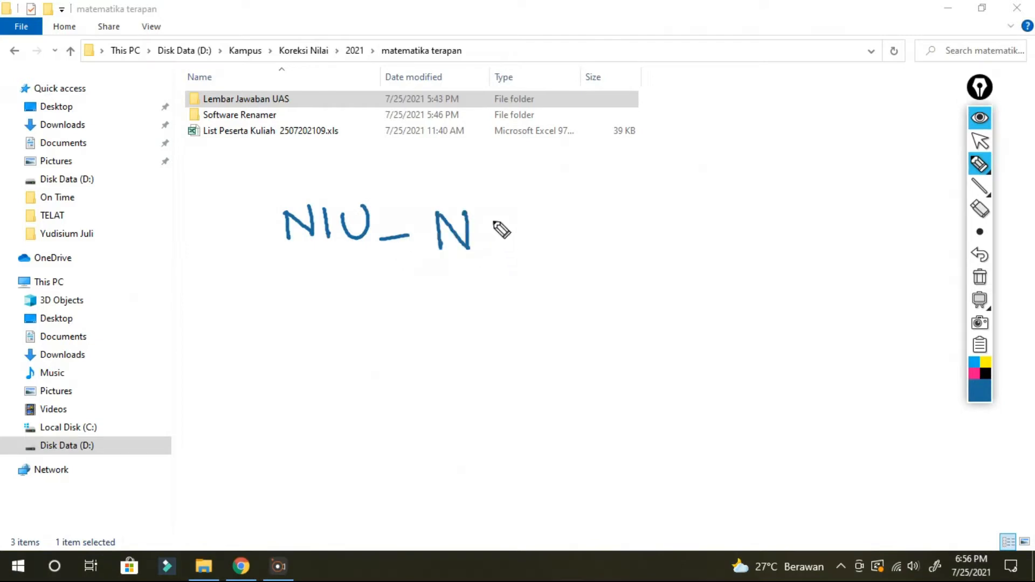
pyautogui.moveTo(481, 250); pyautogui.dragTo(501, 250)
pyautogui.moveTo(516, 253); pyautogui.dragTo(580, 251)
pyautogui.moveTo(613, 229); pyautogui.dragTo(670, 206)
pyautogui.moveTo(295, 310)
pyautogui.mouseDown()
pyautogui.moveTo(347, 325)
pyautogui.moveTo(469, 325)
pyautogui.moveTo(528, 339)
pyautogui.moveTo(707, 326)
pyautogui.moveTo(785, 335)
pyautogui.moveTo(937, 305)
pyautogui.mouseUp()
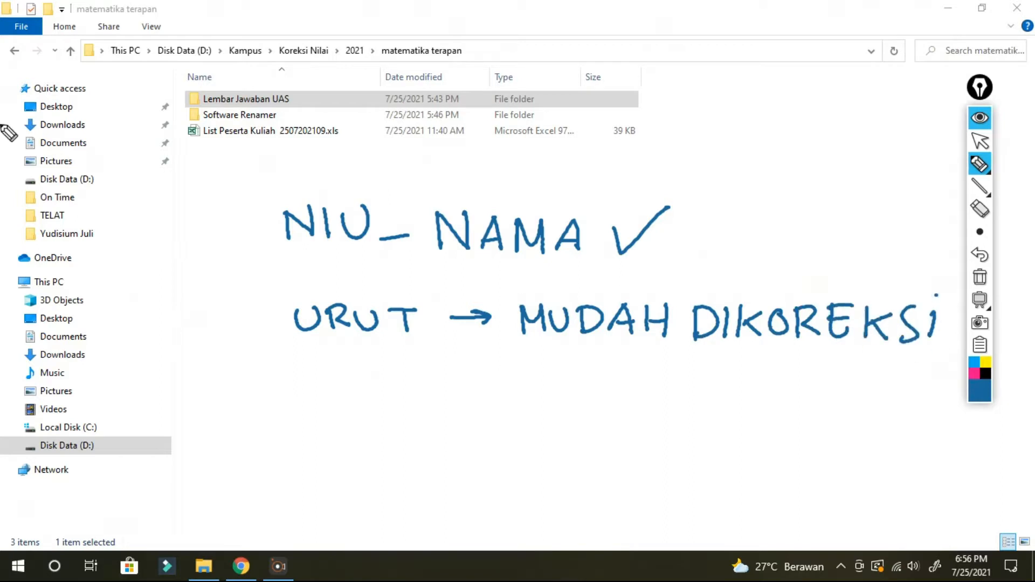
# - Erase the handwritten NIU_NAMA and URUT → MUDAH DIKOREKSI notes and switch back to the normal pointer
pyautogui.click(980, 208)
pyautogui.moveTo(277, 325); pyautogui.dragTo(918, 318)
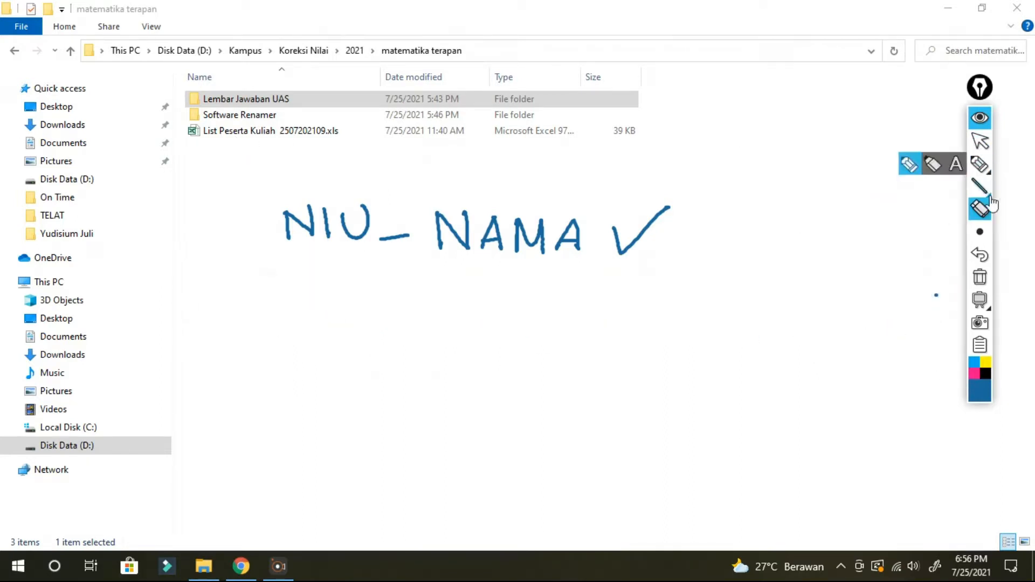
pyautogui.moveTo(284, 221)
pyautogui.mouseDown()
pyautogui.moveTo(483, 204)
pyautogui.moveTo(647, 226)
pyautogui.mouseUp()
pyautogui.click(980, 141)
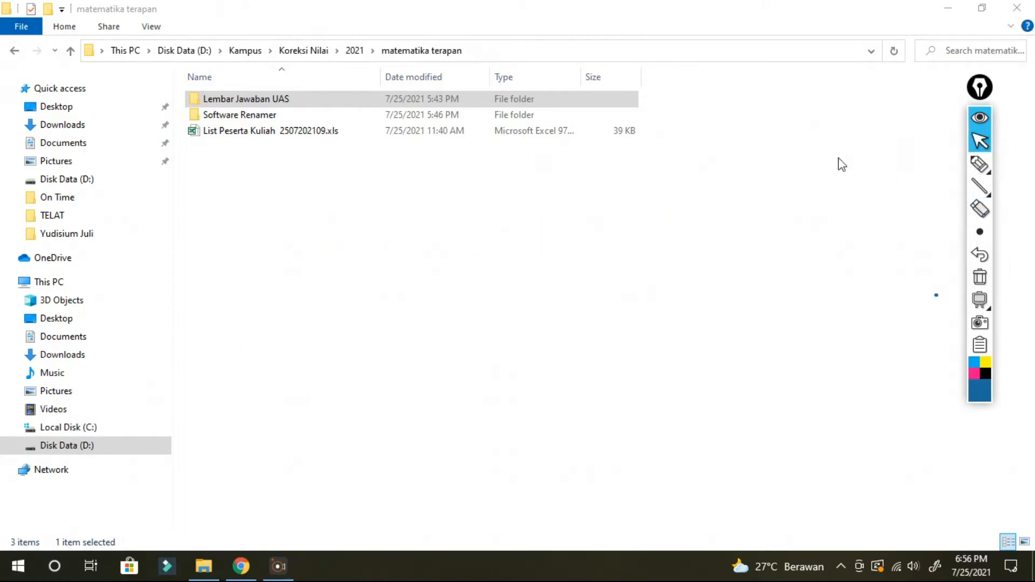
# - Open List Peserta Kuliah 2507202109.xls, look through the participants' NIU and name columns, and minimize the workbook
pyautogui.click(298, 132)
pyautogui.doubleClick(300, 135)
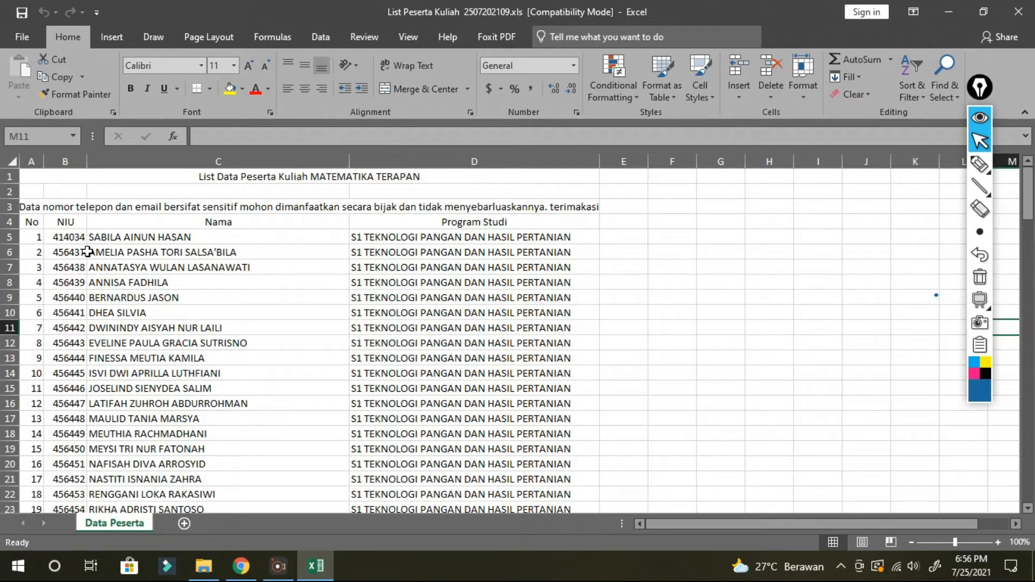
pyautogui.scroll(-20, 126, 300)
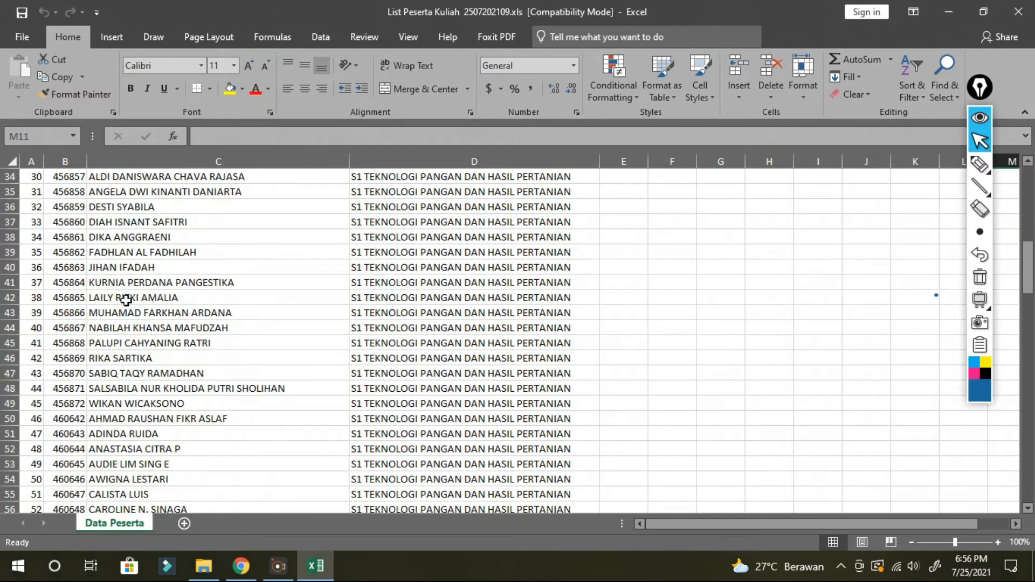
pyautogui.scroll(-17, 126, 301)
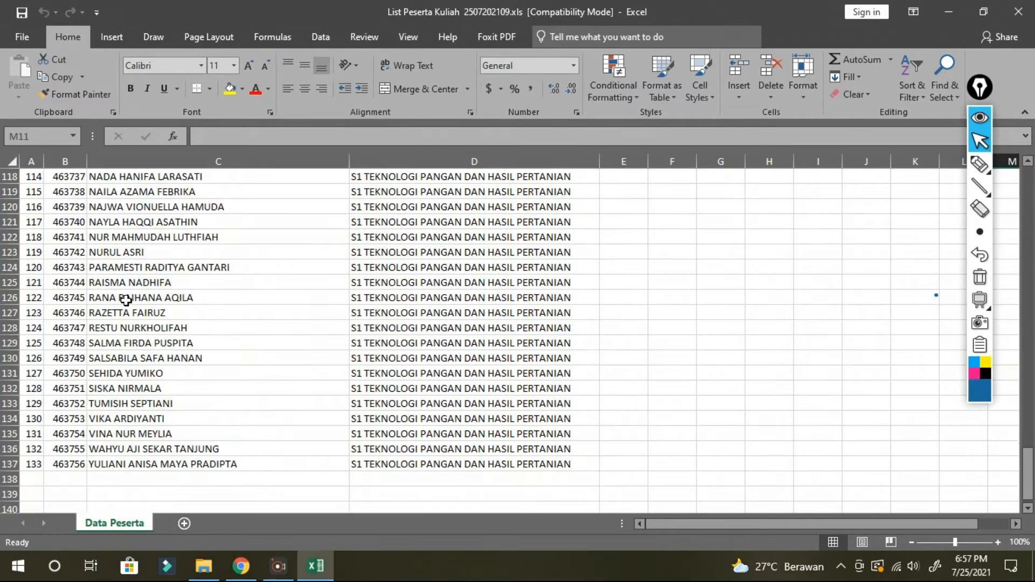
pyautogui.scroll(20, 127, 301)
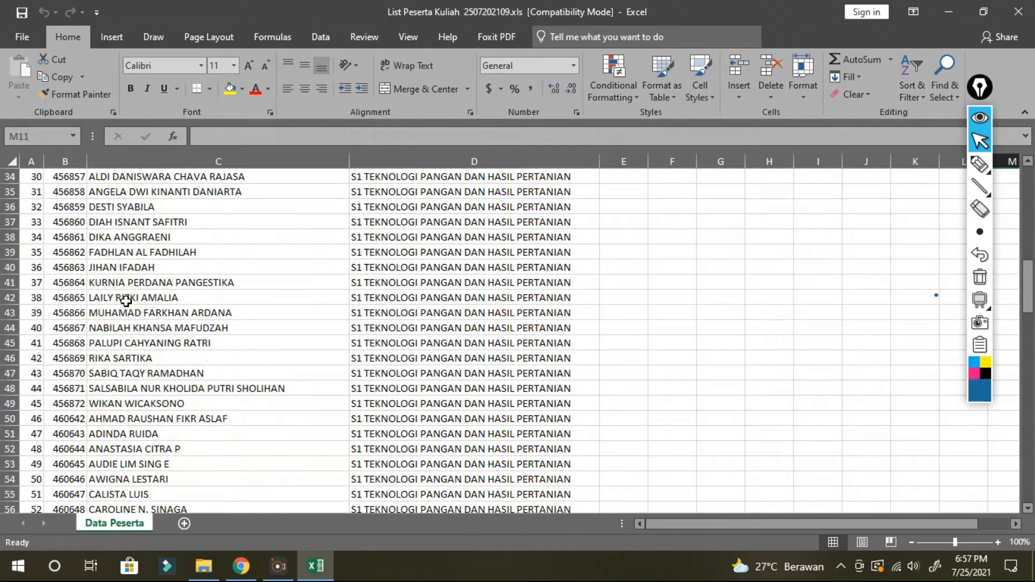
pyautogui.click(948, 9)
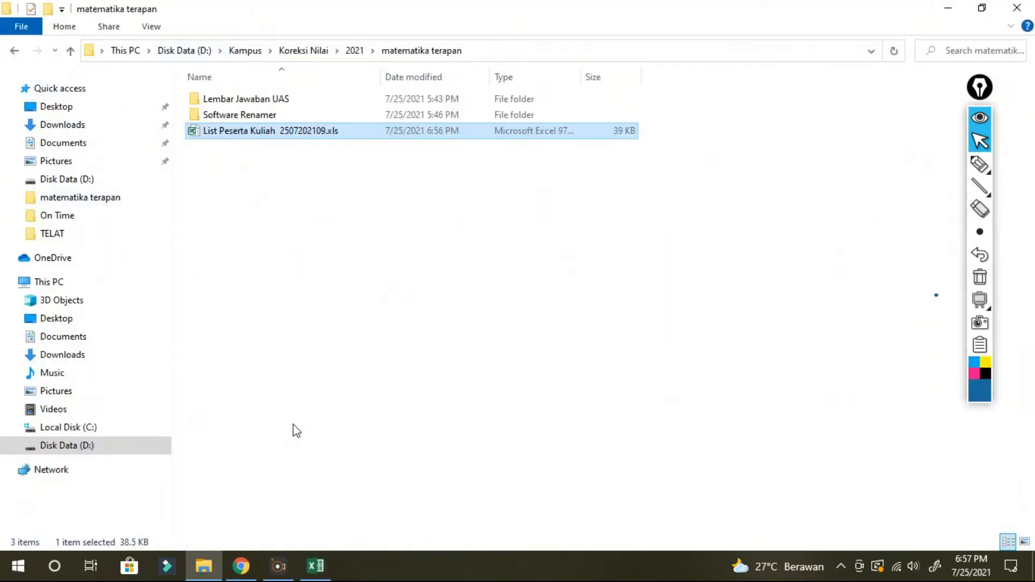
# - Handwrite note item 1, "Siapkan lembar jawaban dalam folder", with the annotation pen below the file list
pyautogui.click(980, 164)
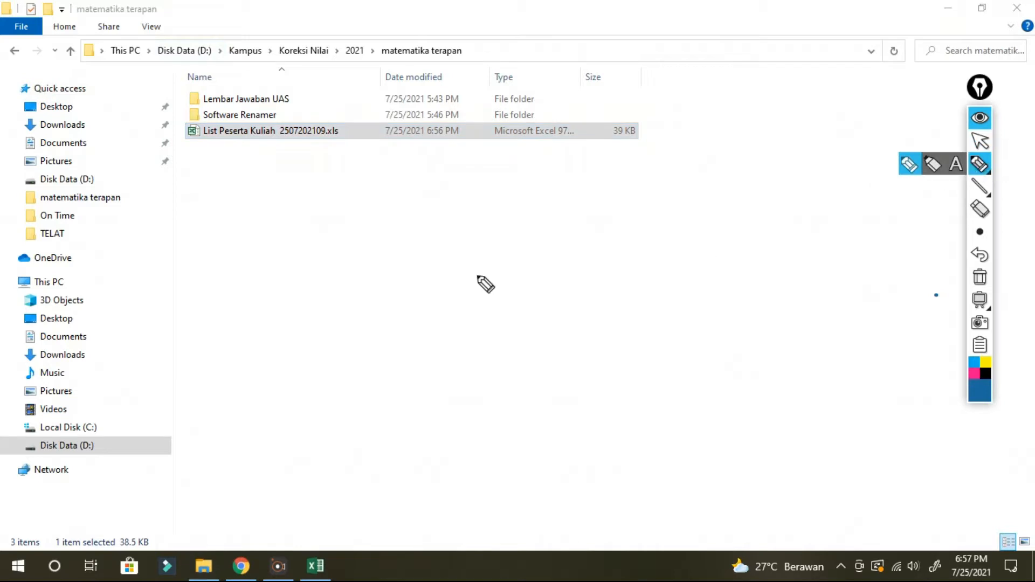
pyautogui.moveTo(257, 196); pyautogui.dragTo(260, 217)
pyautogui.click(274, 212)
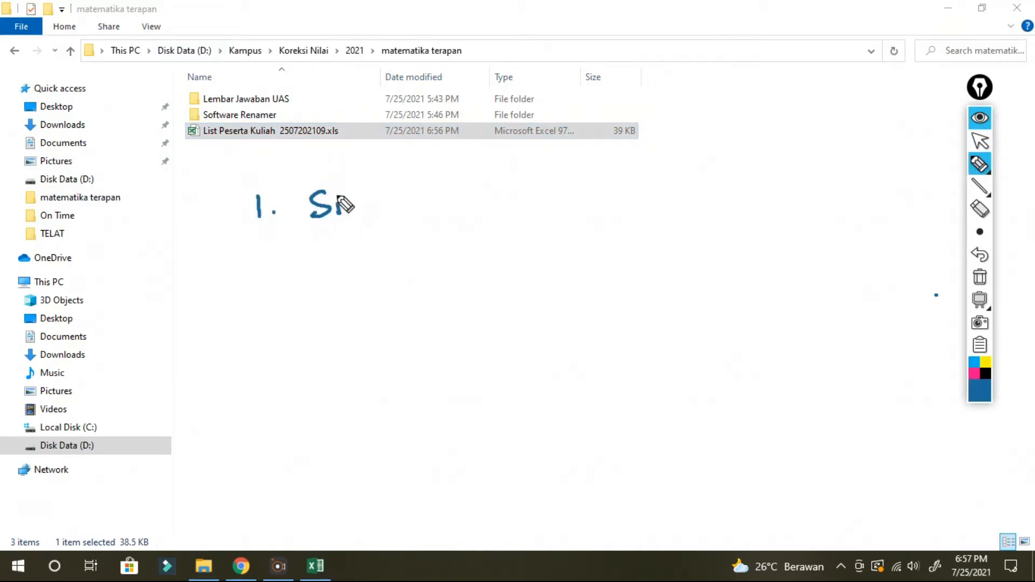
pyautogui.moveTo(377, 212)
pyautogui.mouseDown()
pyautogui.moveTo(571, 213)
pyautogui.moveTo(624, 229)
pyautogui.moveTo(777, 205)
pyautogui.mouseUp()
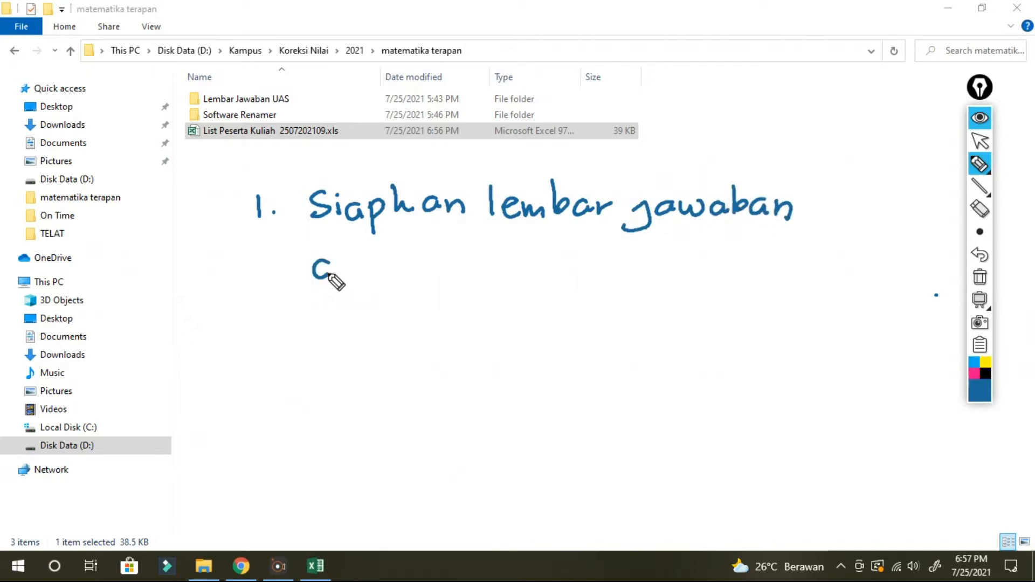
pyautogui.moveTo(331, 277)
pyautogui.mouseDown()
pyautogui.moveTo(423, 280)
pyautogui.moveTo(593, 262)
pyautogui.mouseUp()
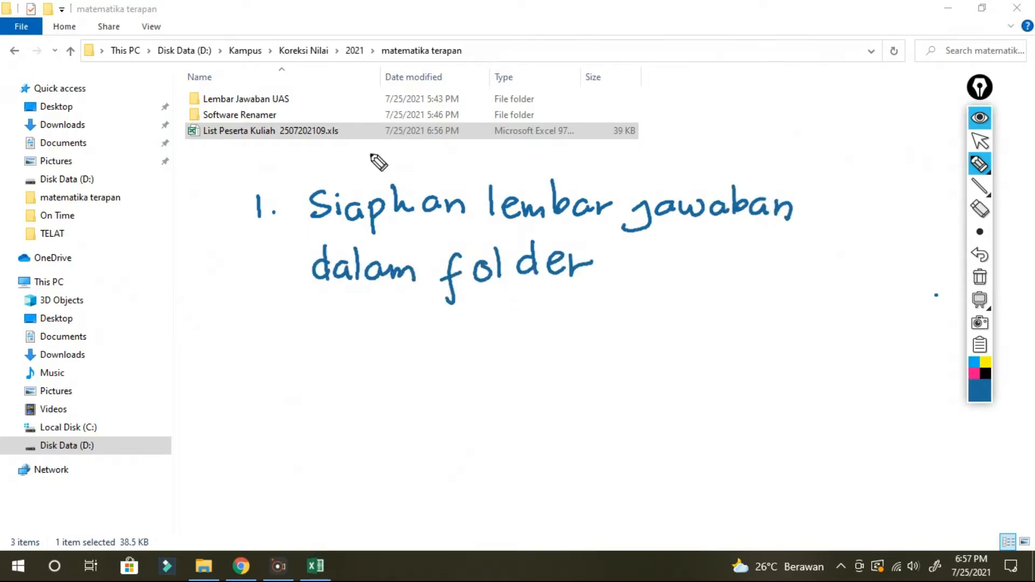
# - Draw an arrow from item 1 to the Lembar Jawaban UAS folder and handwrite item 2, "Siapkan 2 software:"
pyautogui.moveTo(353, 336); pyautogui.dragTo(491, 340)
pyautogui.moveTo(593, 321); pyautogui.dragTo(627, 339)
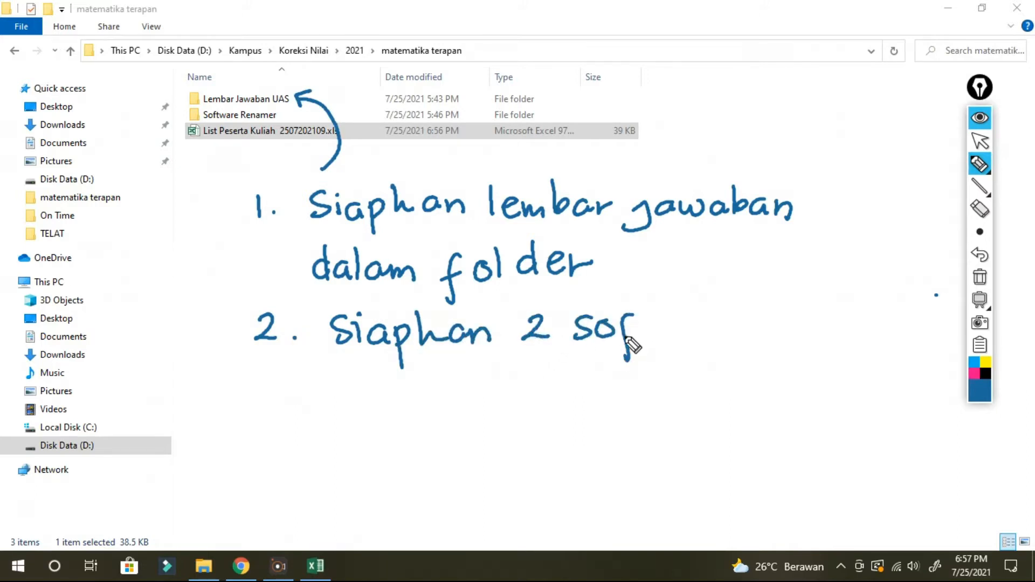
pyautogui.moveTo(701, 327); pyautogui.dragTo(794, 324)
pyautogui.click(817, 317)
pyautogui.click(818, 328)
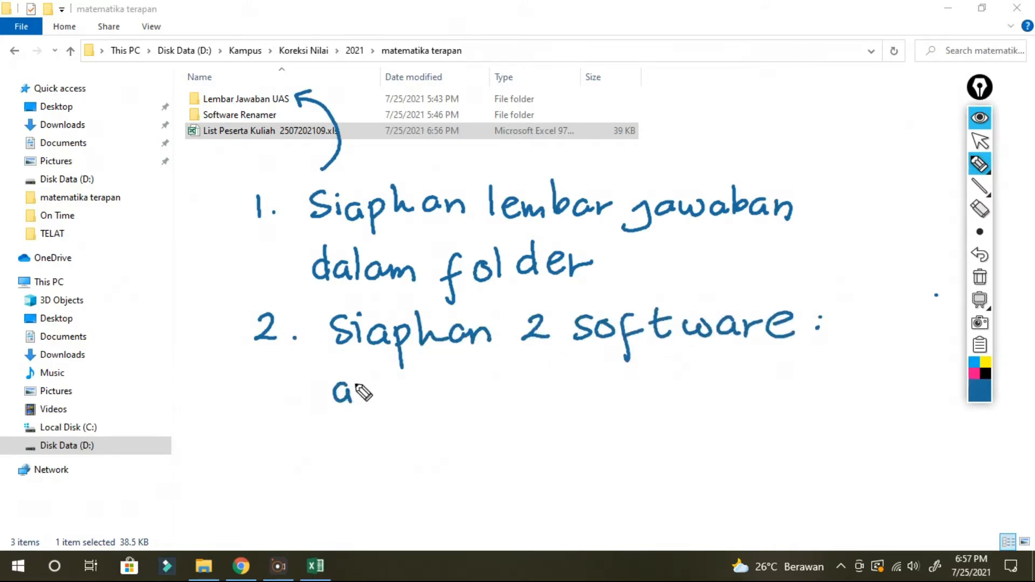
# - Handwrite sub-item a) "Dir 2 HTML" under item 2 of the notes
pyautogui.moveTo(385, 382); pyautogui.dragTo(399, 412)
pyautogui.moveTo(412, 396); pyautogui.dragTo(414, 411)
pyautogui.click(416, 385)
pyautogui.moveTo(499, 373); pyautogui.dragTo(521, 401)
pyautogui.moveTo(531, 374); pyautogui.dragTo(541, 403)
pyautogui.moveTo(555, 401); pyautogui.dragTo(610, 402)
# - Handwrite sub-item b) "Bulk Rename Utility" under item 2 of the notes
pyautogui.moveTo(337, 436)
pyautogui.mouseDown()
pyautogui.moveTo(372, 450)
pyautogui.moveTo(363, 477)
pyautogui.mouseUp()
pyautogui.moveTo(390, 439)
pyautogui.mouseDown()
pyautogui.moveTo(423, 457)
pyautogui.moveTo(504, 464)
pyautogui.moveTo(681, 448)
pyautogui.moveTo(720, 463)
pyautogui.mouseUp()
pyautogui.moveTo(733, 426); pyautogui.dragTo(765, 461)
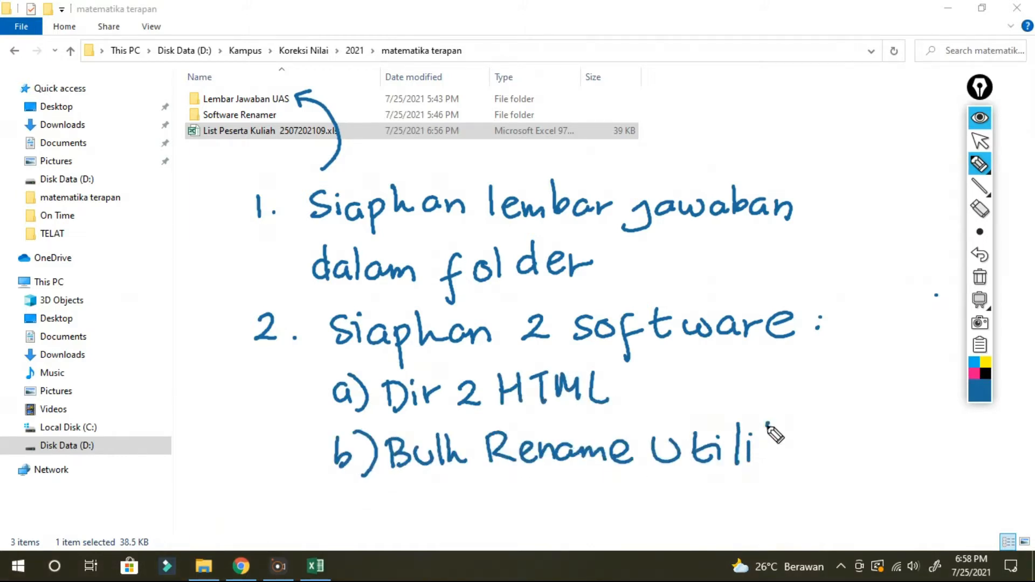
pyautogui.moveTo(776, 423); pyautogui.dragTo(795, 461)
pyautogui.moveTo(798, 442); pyautogui.dragTo(770, 477)
# - Draw an arrow from item 2 to the Software Renamer folder, and handwrite item 3, "Siapkan daftar mahasiswa", with an arrow to the participant list file
pyautogui.moveTo(258, 283); pyautogui.dragTo(215, 132)
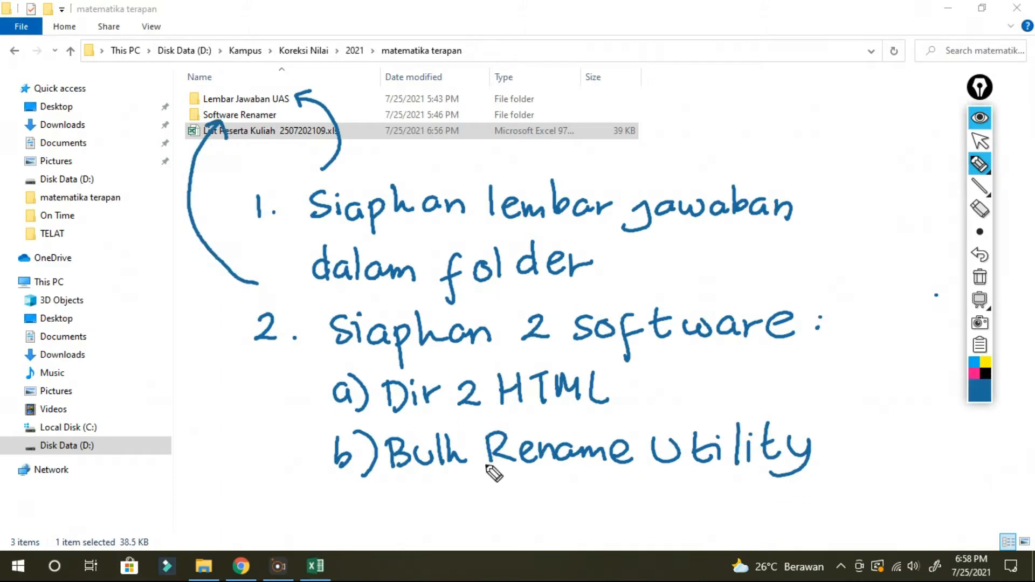
pyautogui.moveTo(332, 503)
pyautogui.mouseDown()
pyautogui.moveTo(381, 520)
pyautogui.moveTo(671, 504)
pyautogui.moveTo(756, 520)
pyautogui.moveTo(850, 513)
pyautogui.moveTo(841, 509)
pyautogui.mouseUp()
pyautogui.moveTo(251, 426)
pyautogui.mouseDown()
pyautogui.moveTo(141, 204)
pyautogui.moveTo(176, 142)
pyautogui.mouseUp()
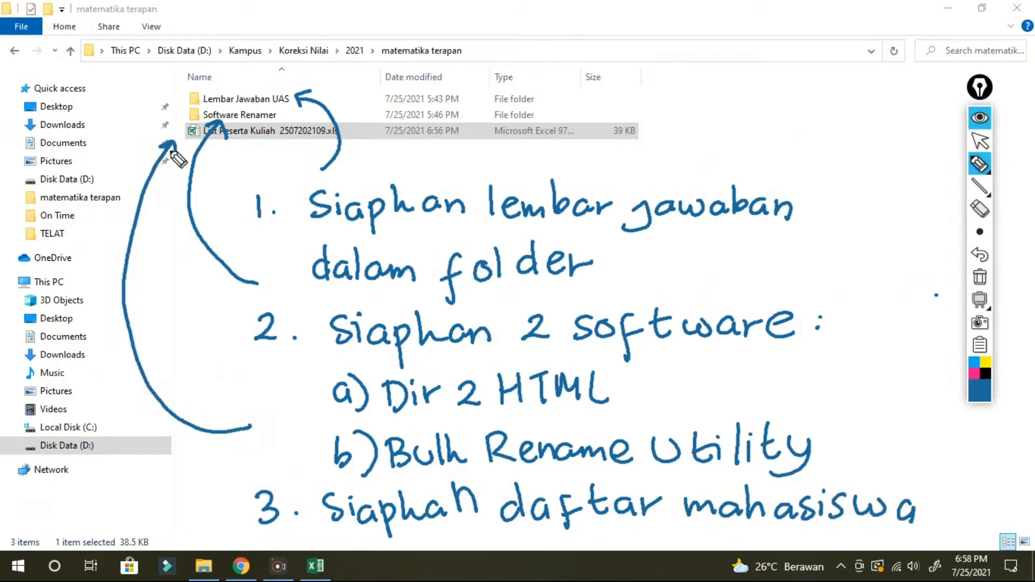
# - Erase the handwritten notes and arrows over the file list and return to the normal cursor
pyautogui.click(977, 210)
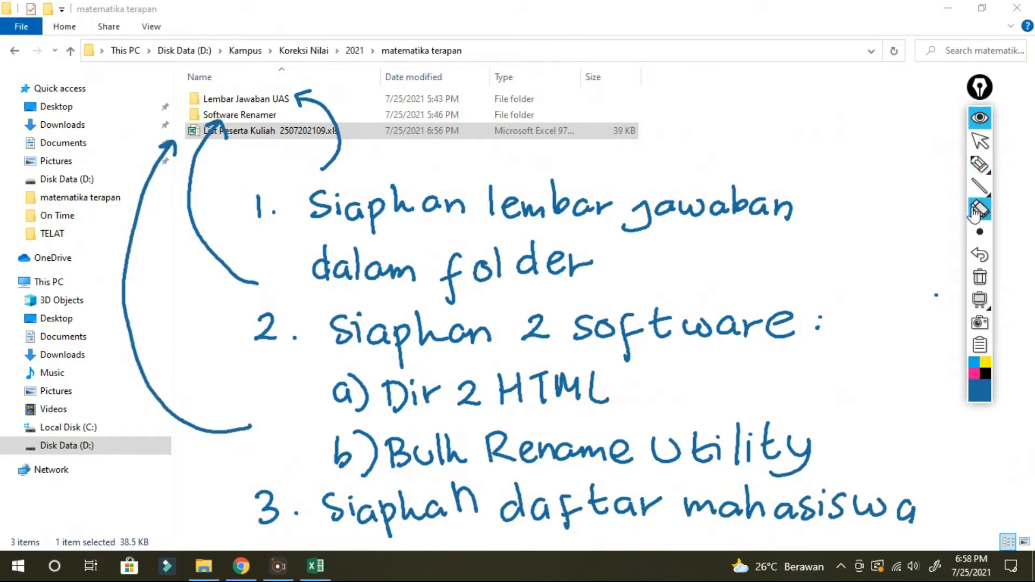
pyautogui.moveTo(273, 160)
pyautogui.mouseDown()
pyautogui.moveTo(377, 293)
pyautogui.moveTo(762, 244)
pyautogui.moveTo(476, 377)
pyautogui.moveTo(558, 533)
pyautogui.moveTo(866, 498)
pyautogui.mouseUp()
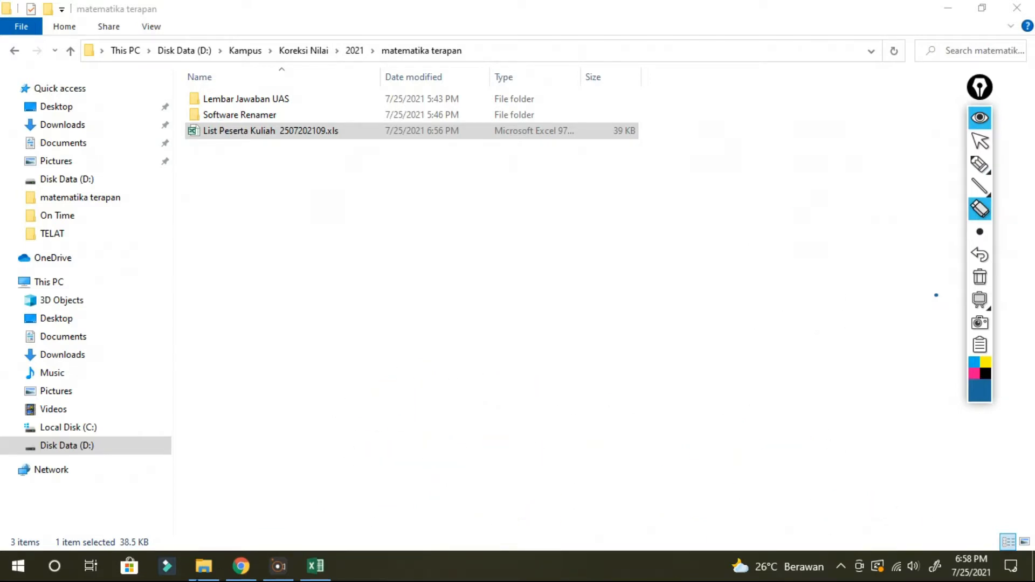
pyautogui.click(978, 142)
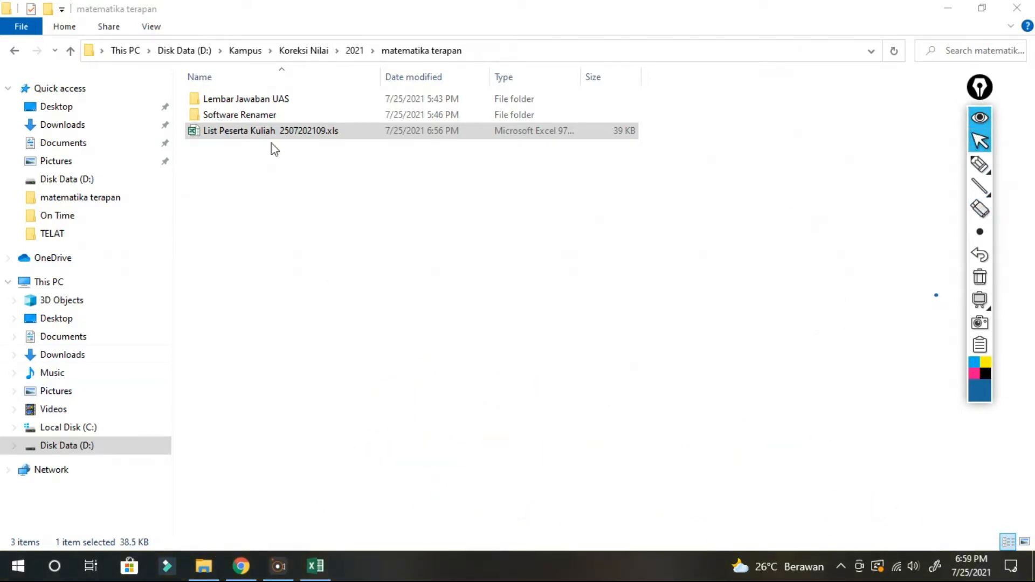
# - Look over the Bulk Rename Utility and DIR2HTML download pages in the browser, and close both pages
pyautogui.click(249, 567)
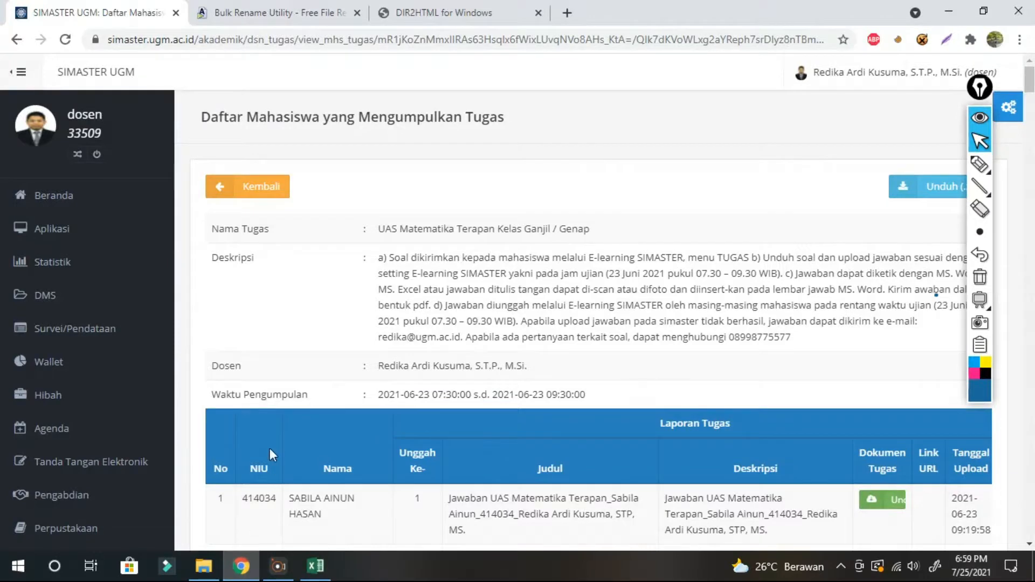
pyautogui.click(248, 19)
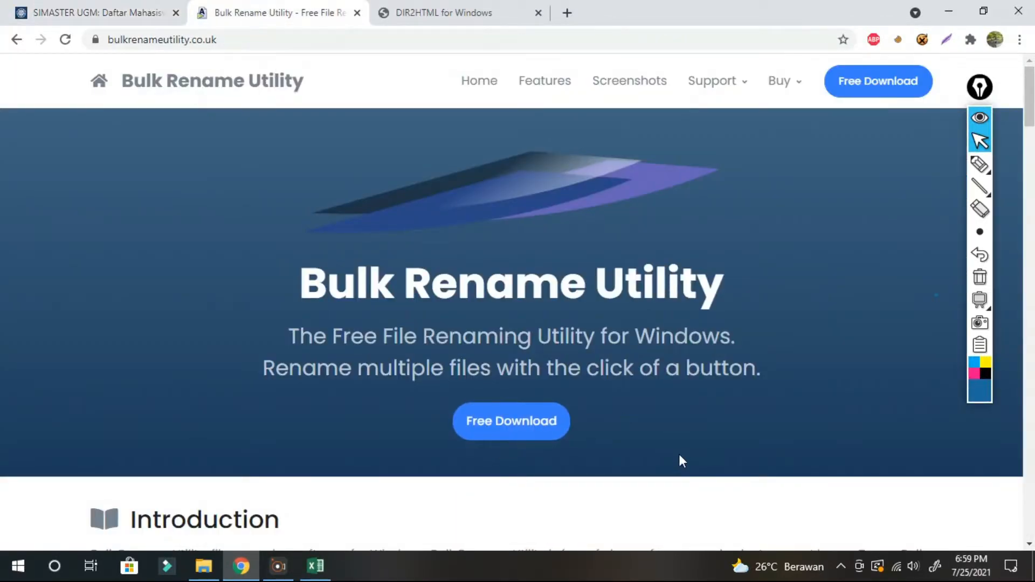
pyautogui.moveTo(678, 453); pyautogui.dragTo(758, 393)
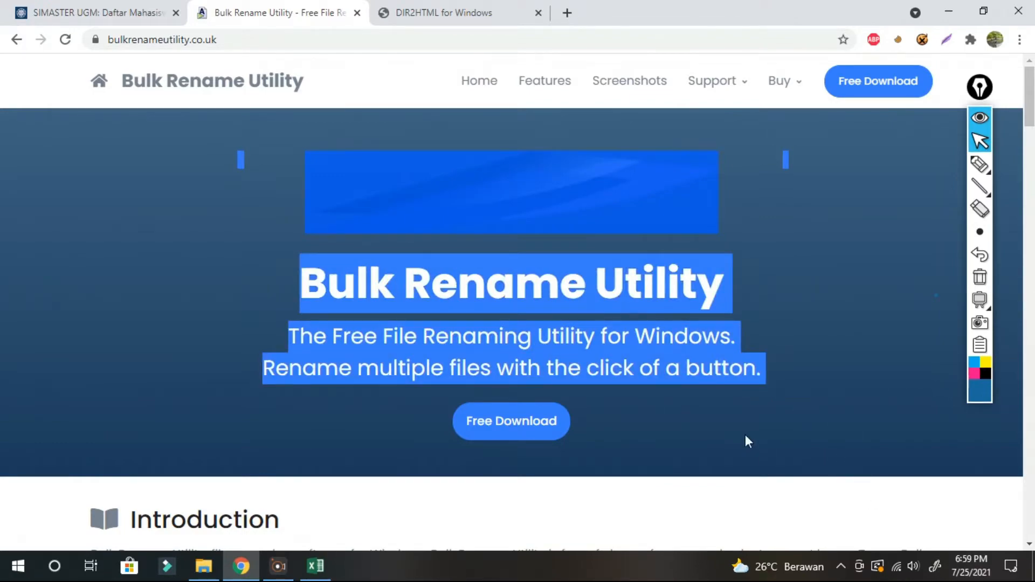
pyautogui.scroll(-15, 736, 424)
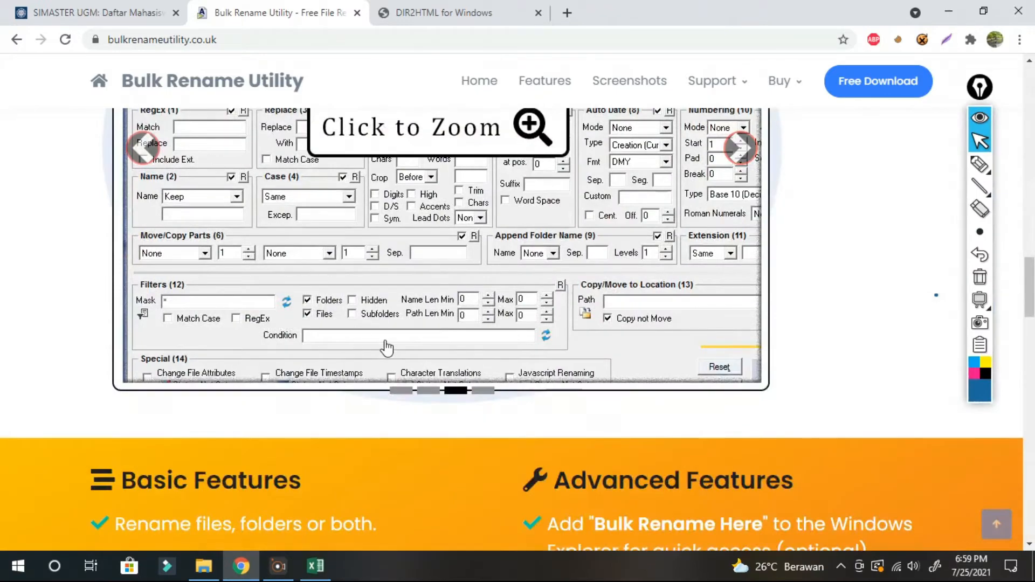
pyautogui.scroll(3, 387, 348)
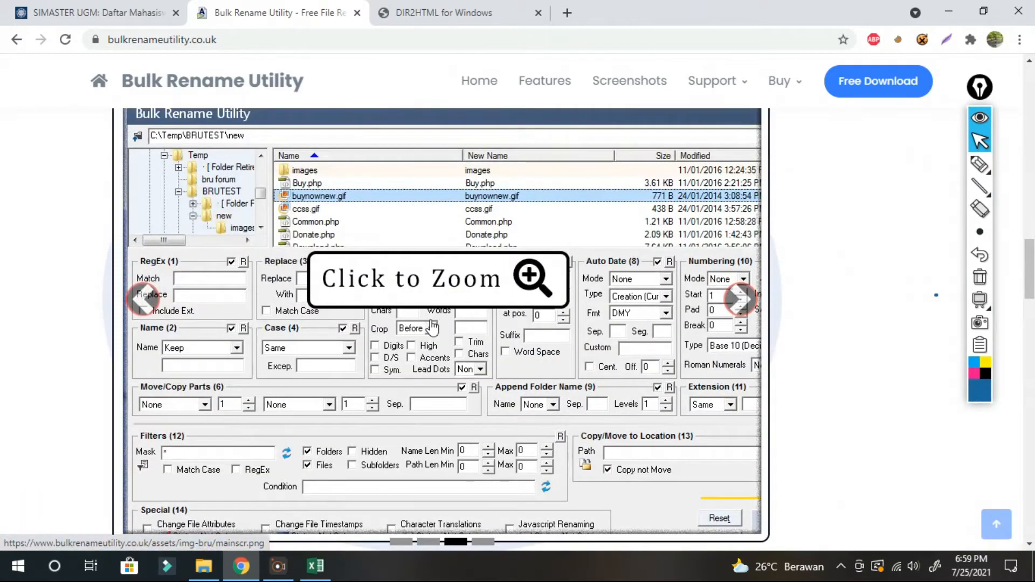
pyautogui.click(456, 11)
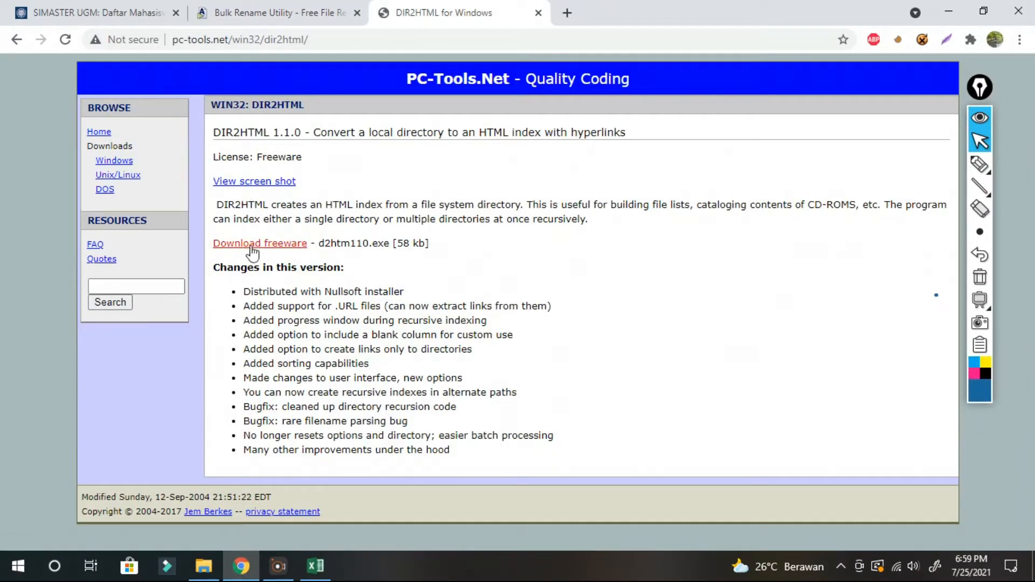
pyautogui.click(357, 13)
pyautogui.click(357, 13)
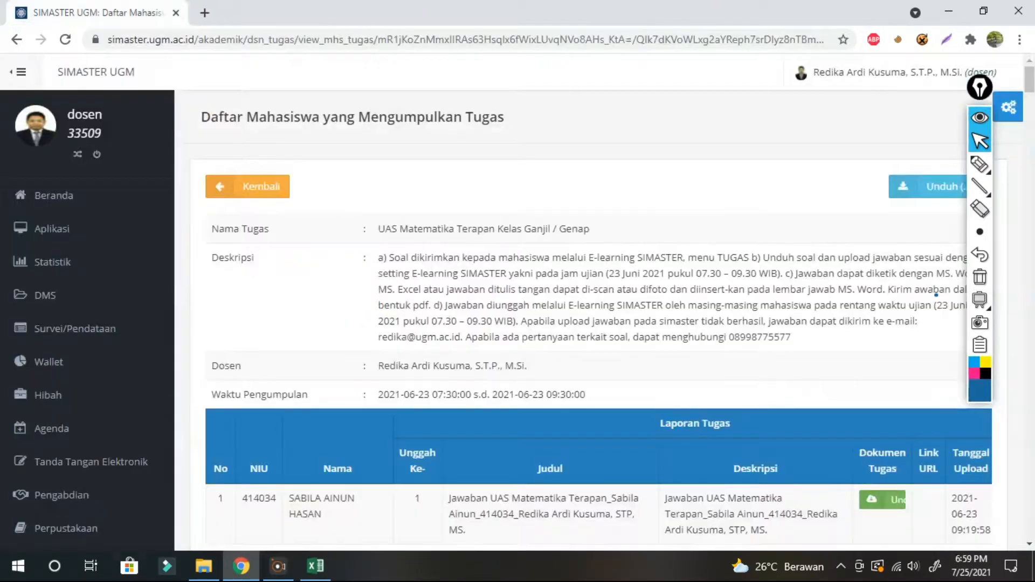
# - Open the Software Renamer folder and install DIR2HTML 1.1.0 from d2htm110.exe
pyautogui.click(203, 566)
pyautogui.doubleClick(262, 115)
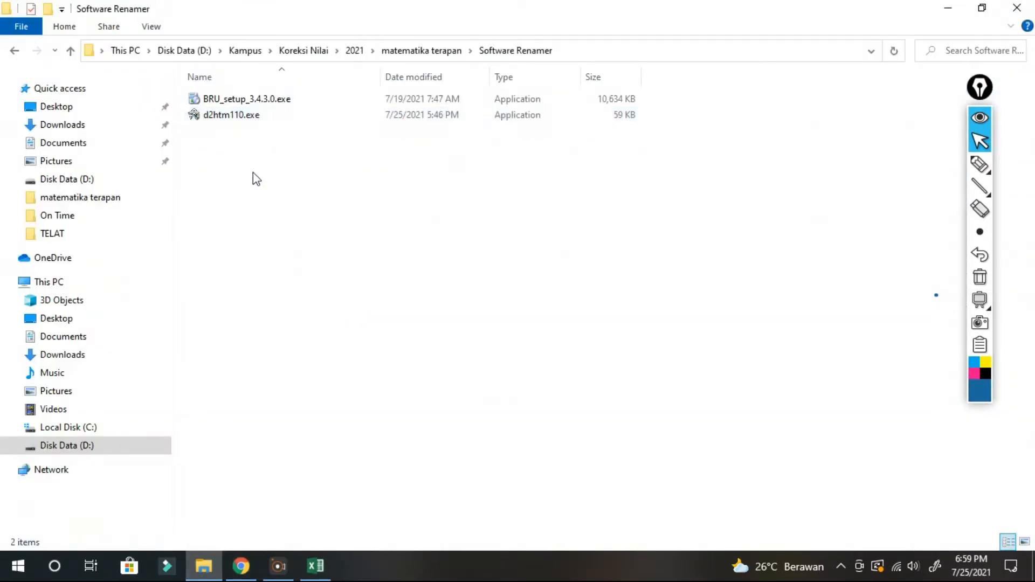
pyautogui.click(247, 115)
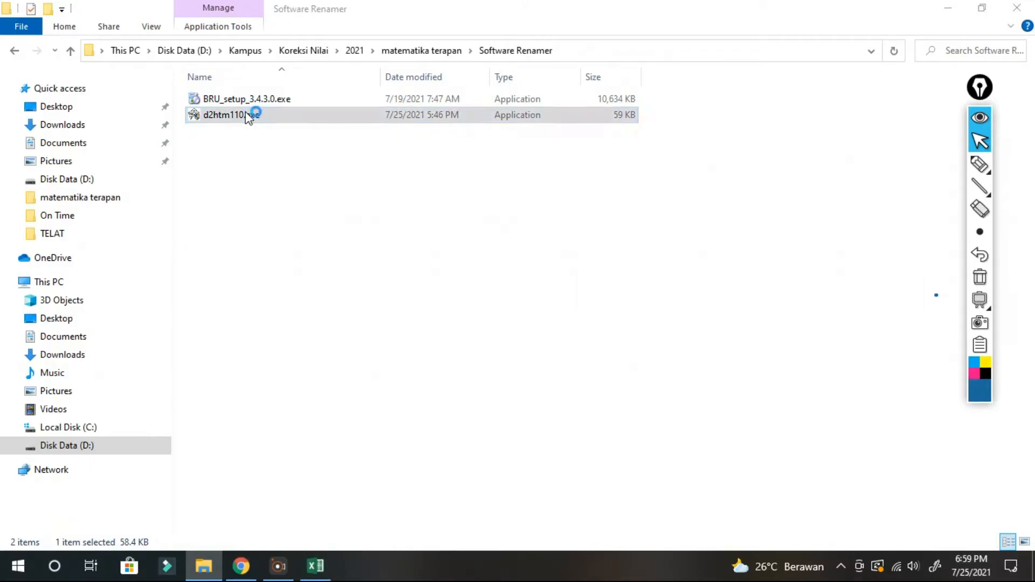
pyautogui.click(639, 367)
pyautogui.click(637, 367)
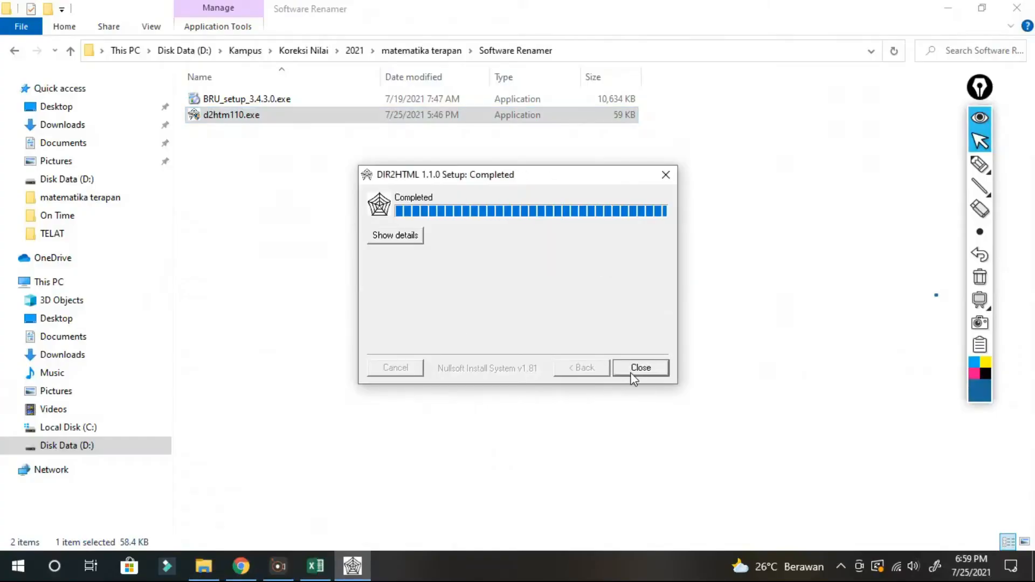
pyautogui.click(641, 368)
pyautogui.click(593, 333)
# - Install Bulk Rename Utility from BRU_setup_3.4.3.0.exe, accepting the license agreement and default tasks, and minimize its window
pyautogui.doubleClick(243, 100)
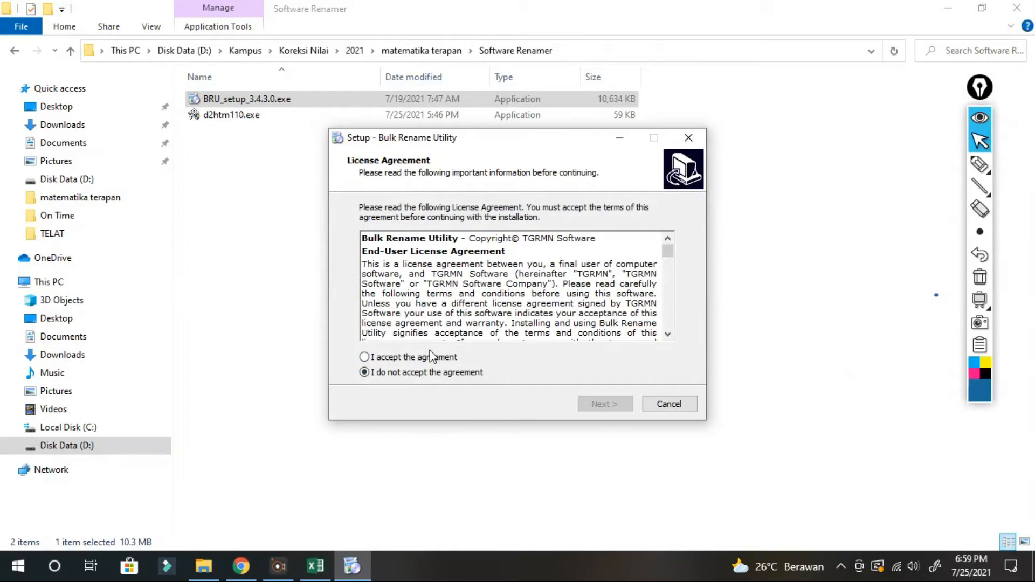
pyautogui.click(431, 357)
pyautogui.click(604, 405)
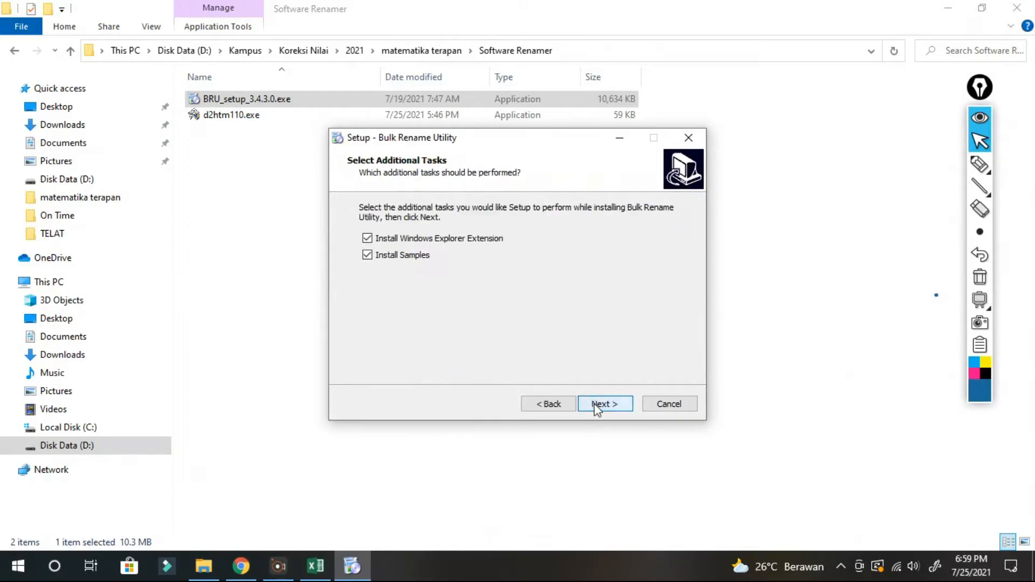
pyautogui.click(596, 406)
pyautogui.click(594, 403)
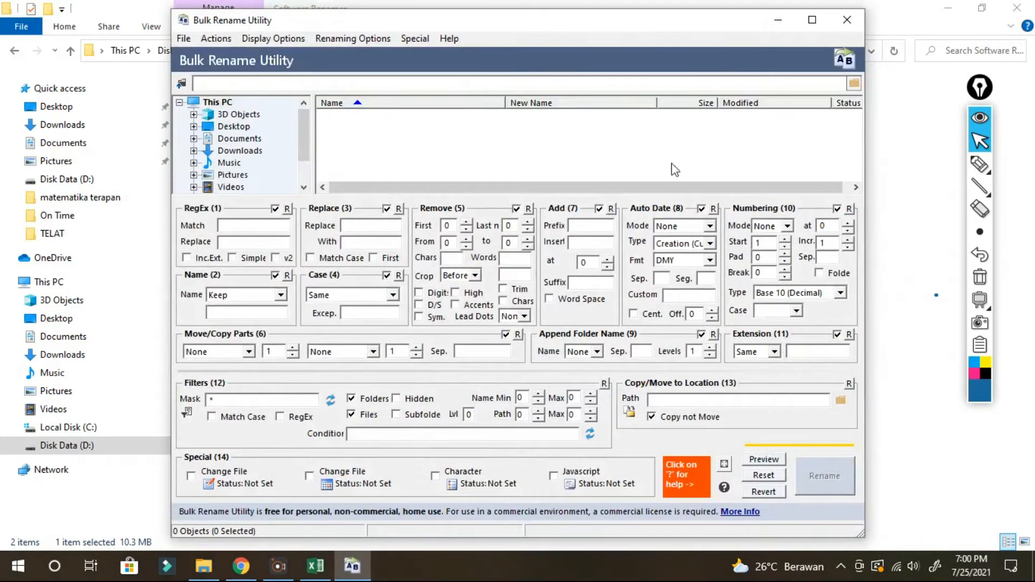
pyautogui.click(777, 19)
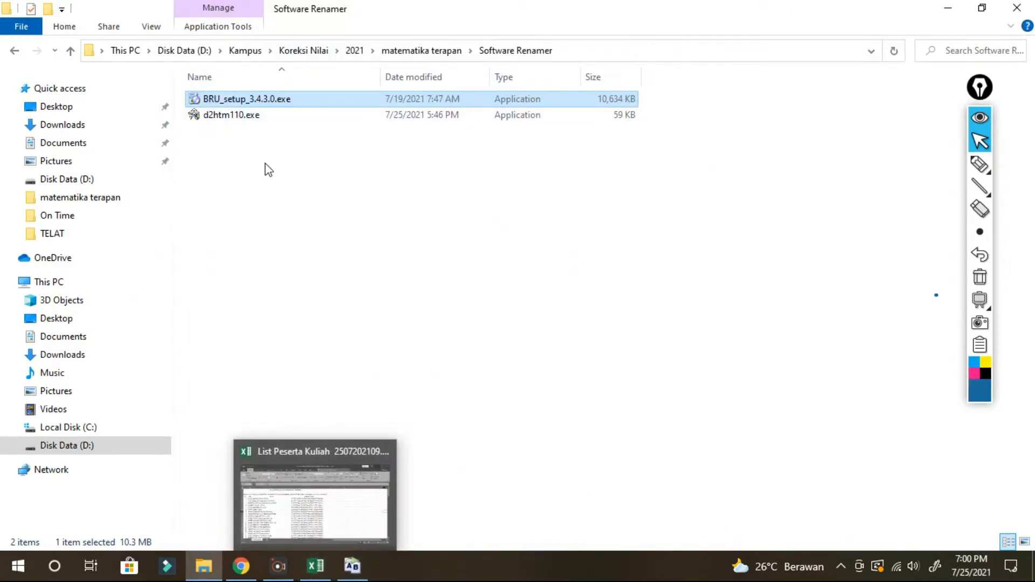
# - Open the Lembar Jawaban UAS folder and extract UAS matematika Terapan.zip into it
pyautogui.click(70, 51)
pyautogui.doubleClick(246, 101)
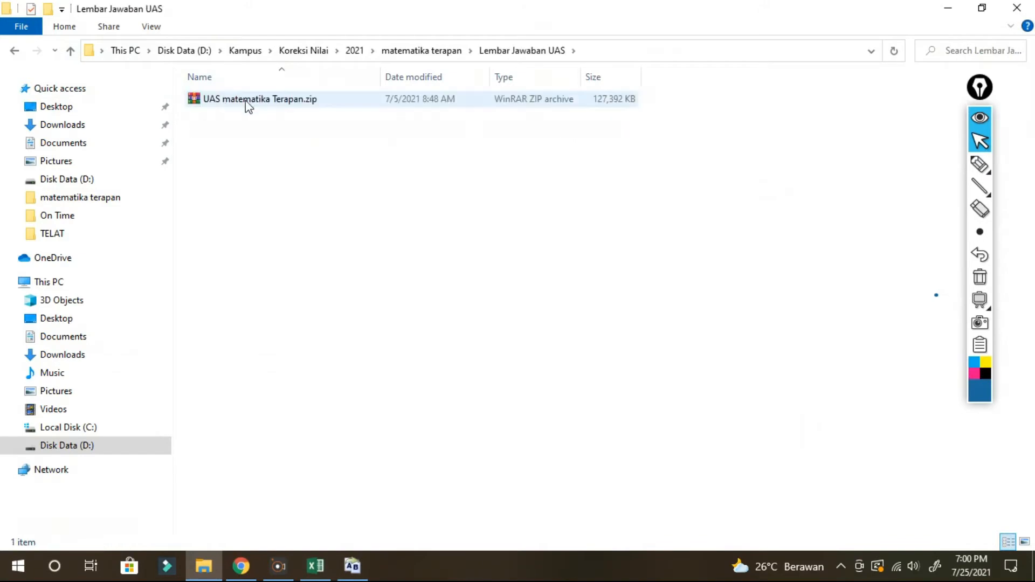
pyautogui.click(247, 103)
pyautogui.rightClick(247, 104)
pyautogui.click(109, 161)
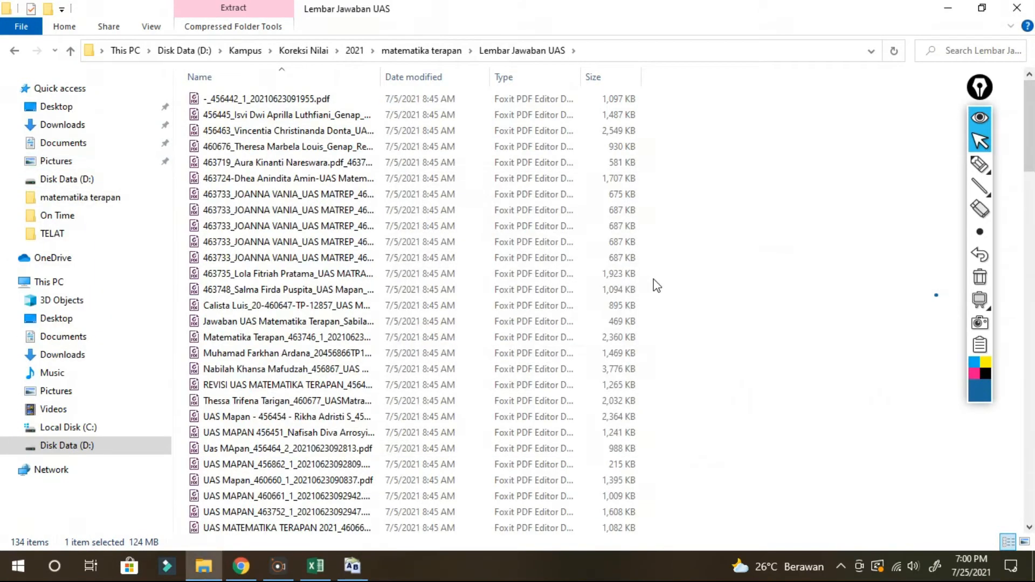
# - Widen the Name column to fit the file names, and delete UAS matematika Terapan.zip before returning to the matematika terapan folder
pyautogui.doubleClick(381, 77)
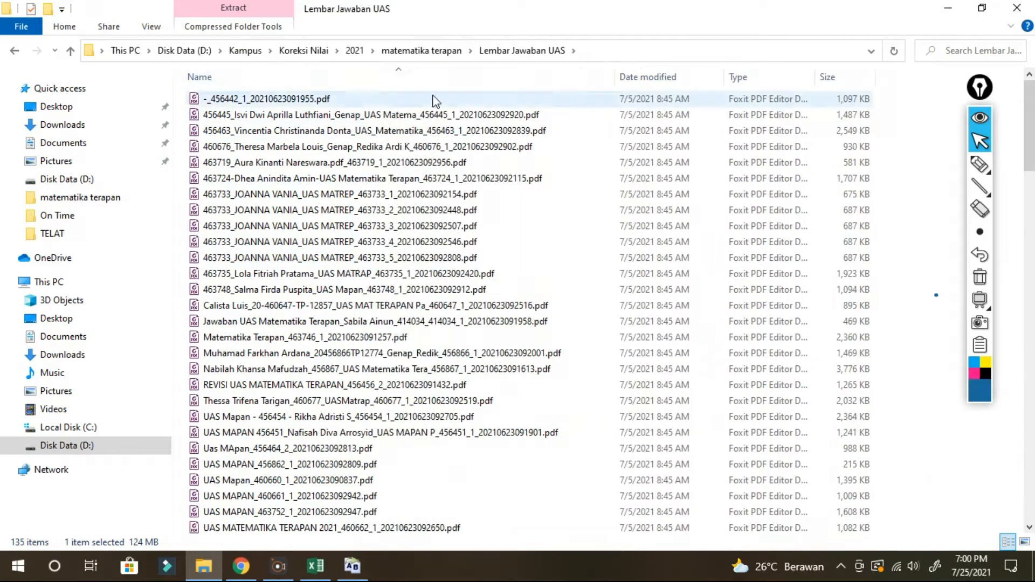
pyautogui.click(369, 80)
pyautogui.click(368, 81)
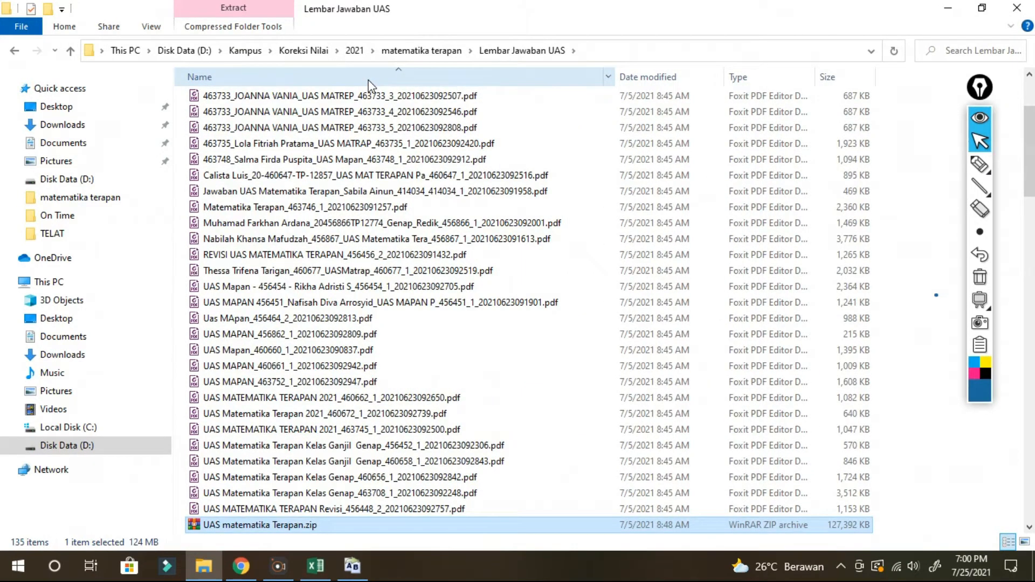
pyautogui.press('Delete')
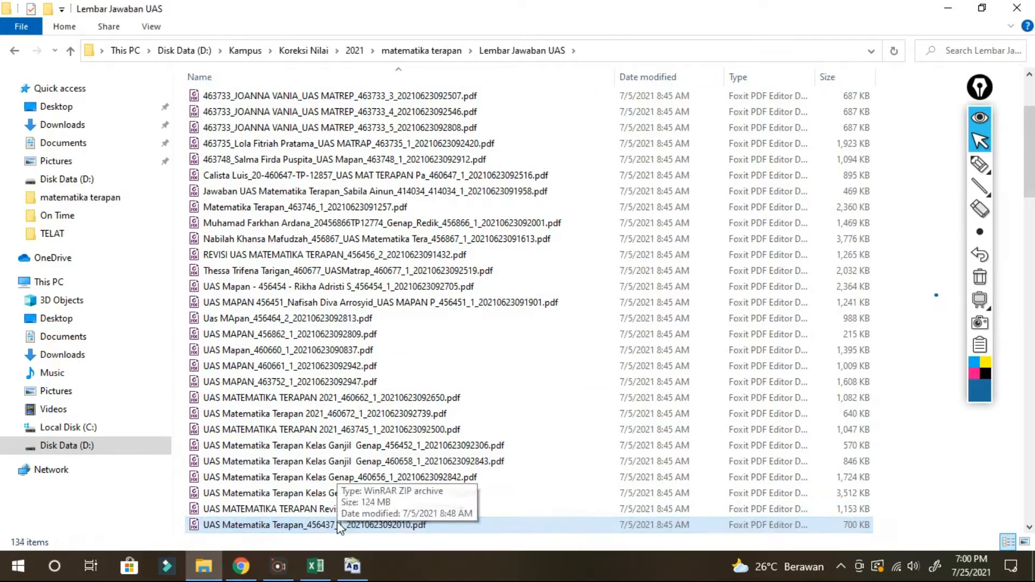
pyautogui.click(71, 53)
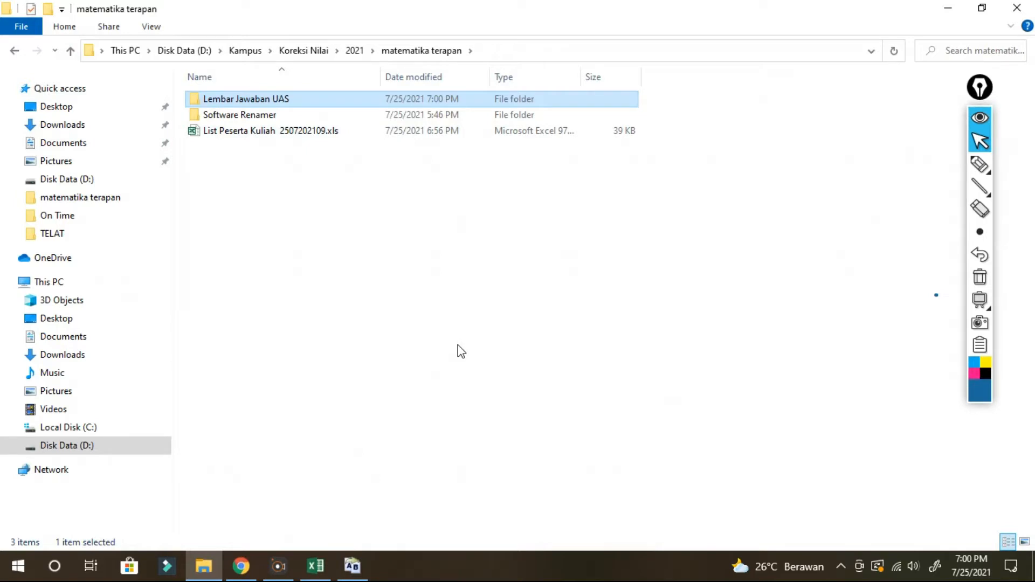
# - Launch DIR2HTML through the application launcher by searching for "di"
pyautogui.hotkey('alt', 'space')
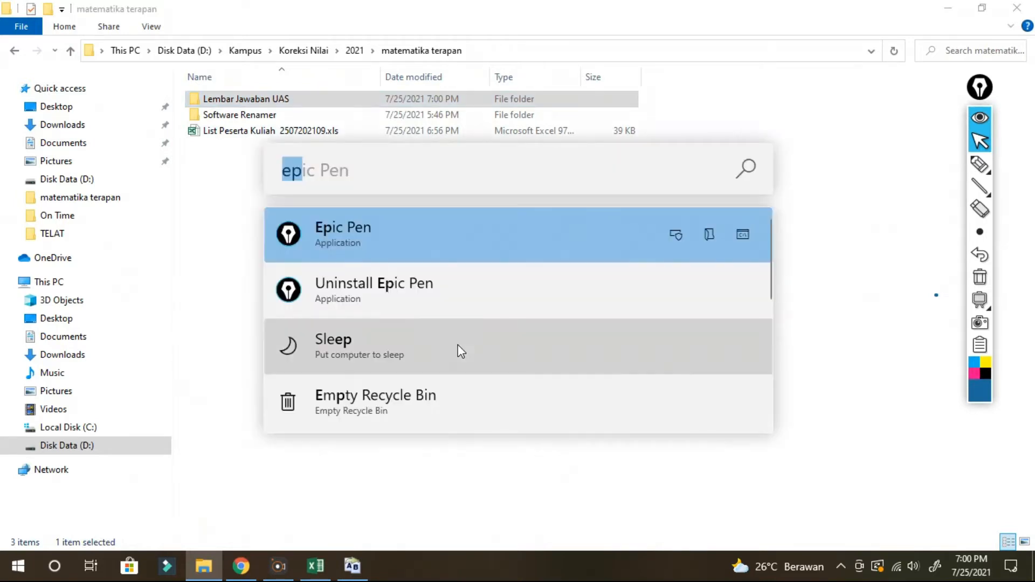
pyautogui.press('BackSpace')
pyautogui.write('di')
pyautogui.press('Return')
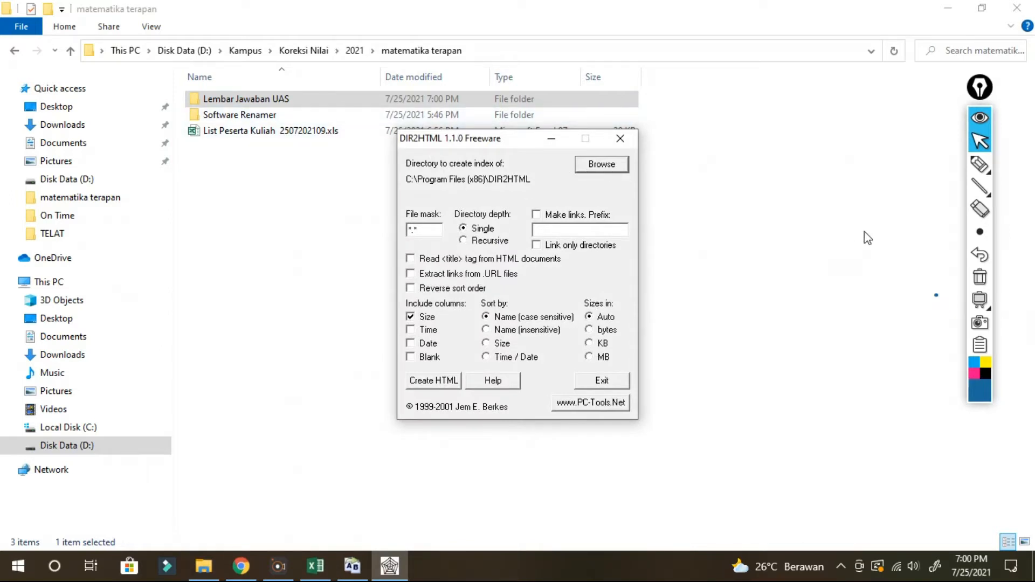
# - Annotate the DIR2HTML window with "klik browse" pointing to Browse and "uncheck" pointing to the Include columns options
pyautogui.click(979, 164)
pyautogui.moveTo(662, 152)
pyautogui.mouseDown()
pyautogui.moveTo(722, 174)
pyautogui.moveTo(868, 176)
pyautogui.mouseUp()
pyautogui.moveTo(662, 185); pyautogui.dragTo(618, 186)
pyautogui.moveTo(330, 274); pyautogui.dragTo(394, 304)
pyautogui.moveTo(192, 237)
pyautogui.mouseDown()
pyautogui.moveTo(237, 257)
pyautogui.moveTo(359, 245)
pyautogui.mouseUp()
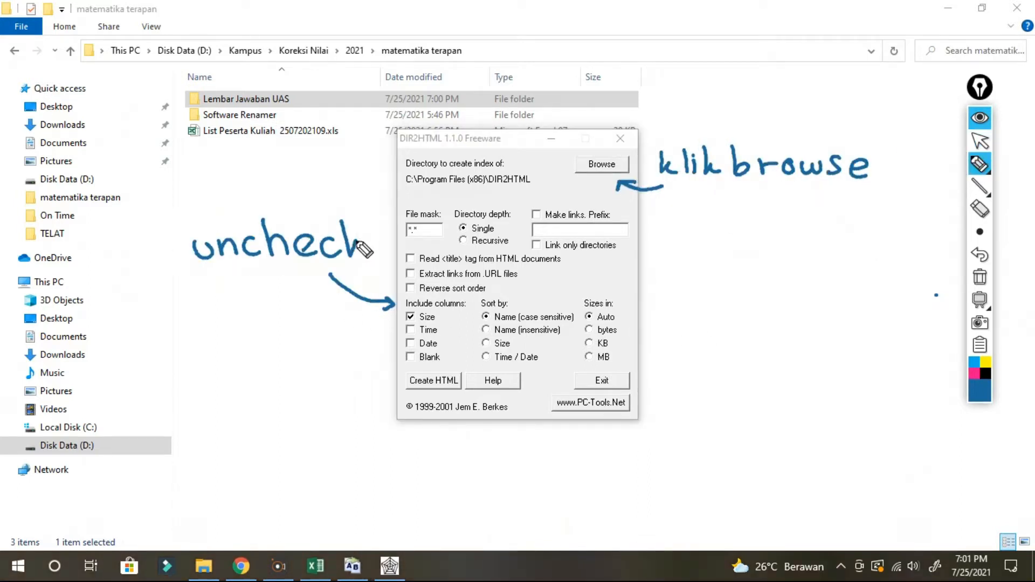
# - Draw an arrow to Create HTML in the DIR2HTML window and label it "klik"
pyautogui.moveTo(358, 422); pyautogui.dragTo(401, 389)
pyautogui.moveTo(277, 428)
pyautogui.mouseDown()
pyautogui.moveTo(298, 457)
pyautogui.moveTo(323, 455)
pyautogui.mouseUp()
pyautogui.moveTo(325, 428); pyautogui.dragTo(342, 456)
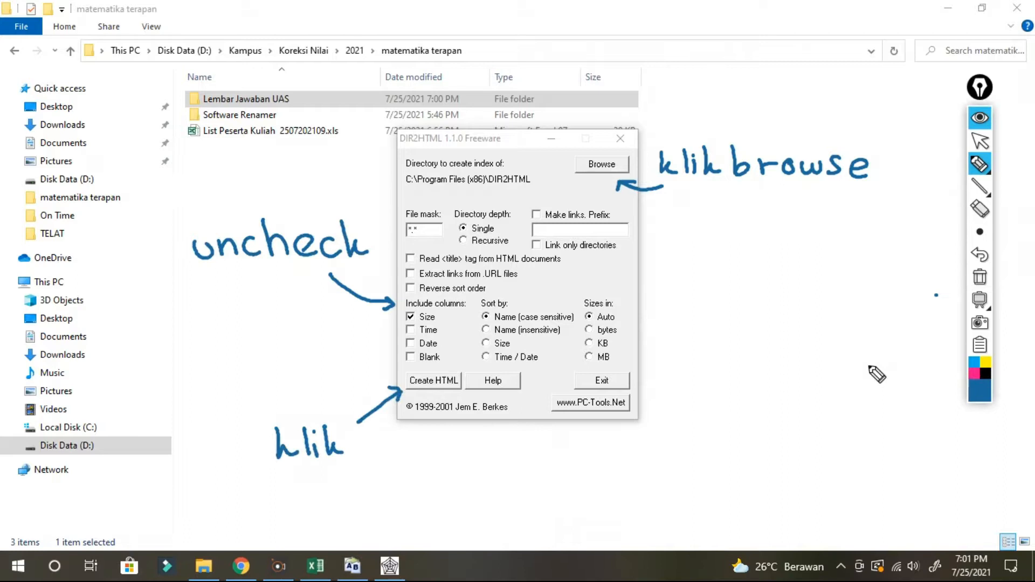
# - Set the directory to index in DIR2HTML to D:\Kampus\Koreksi Nilai\2021\matematika terapan\Lembar Jawaban UAS
pyautogui.click(989, 146)
pyautogui.click(601, 163)
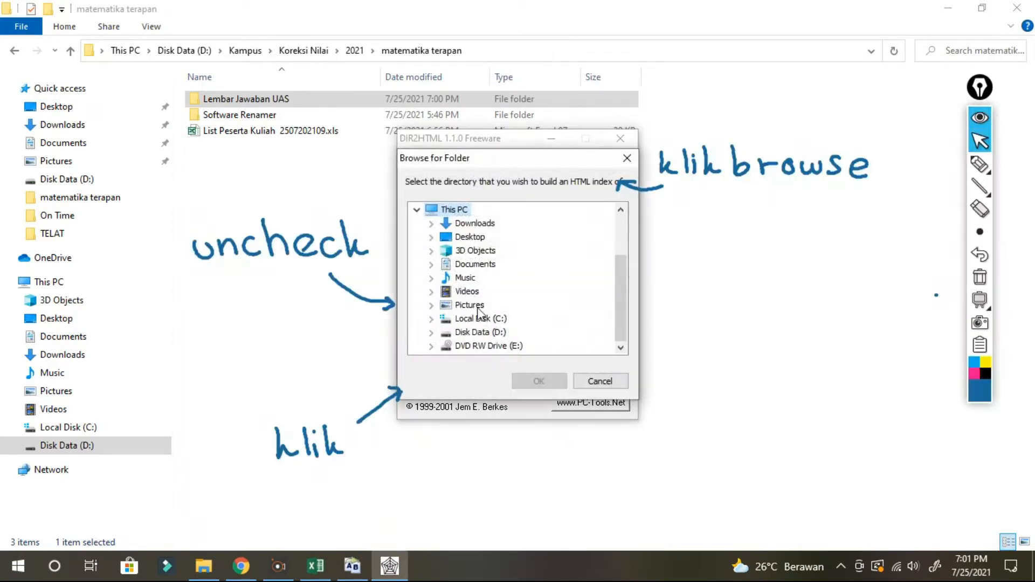
pyautogui.click(430, 332)
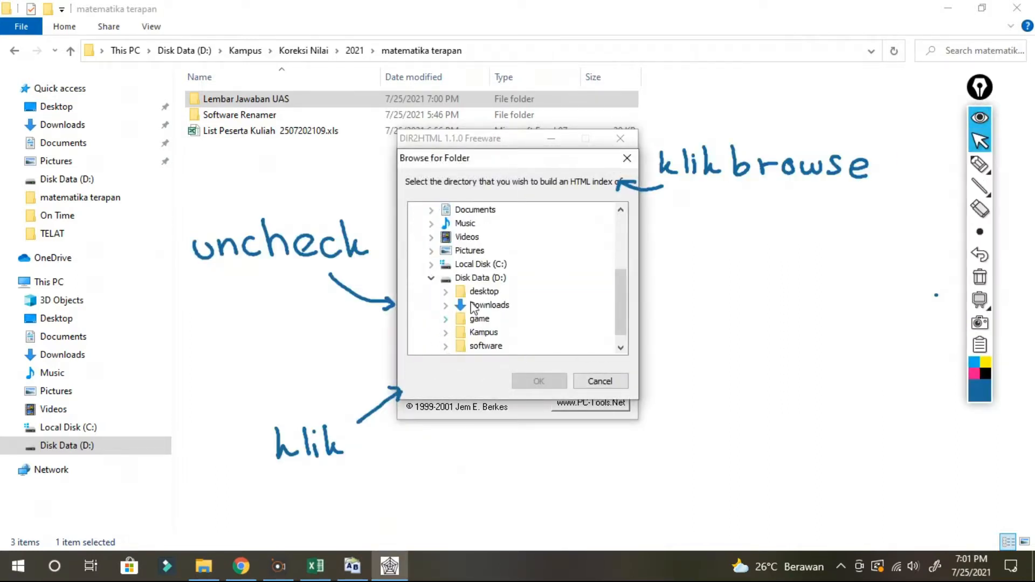
pyautogui.click(446, 318)
pyautogui.click(459, 346)
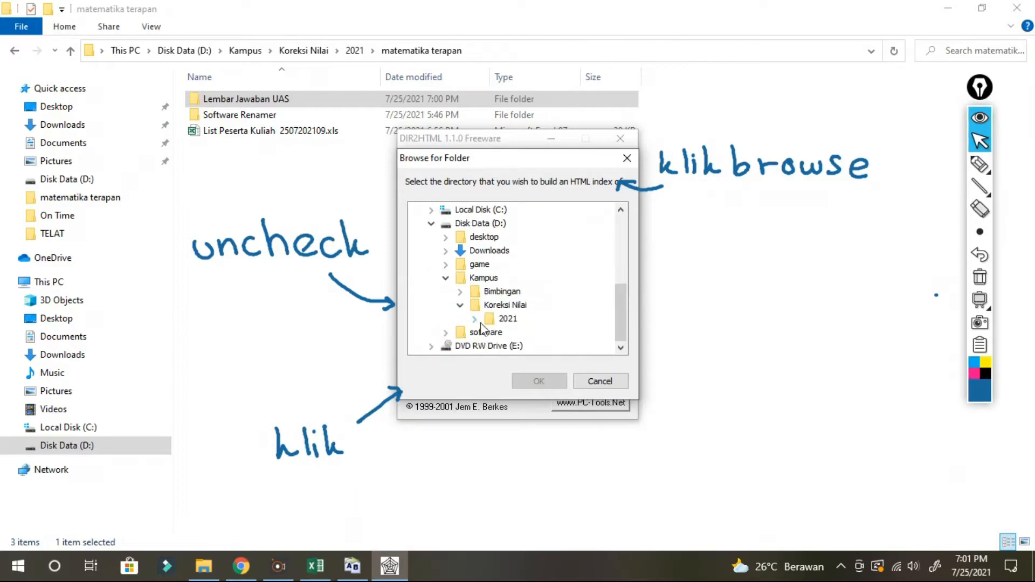
pyautogui.click(475, 318)
pyautogui.click(489, 319)
pyautogui.click(561, 304)
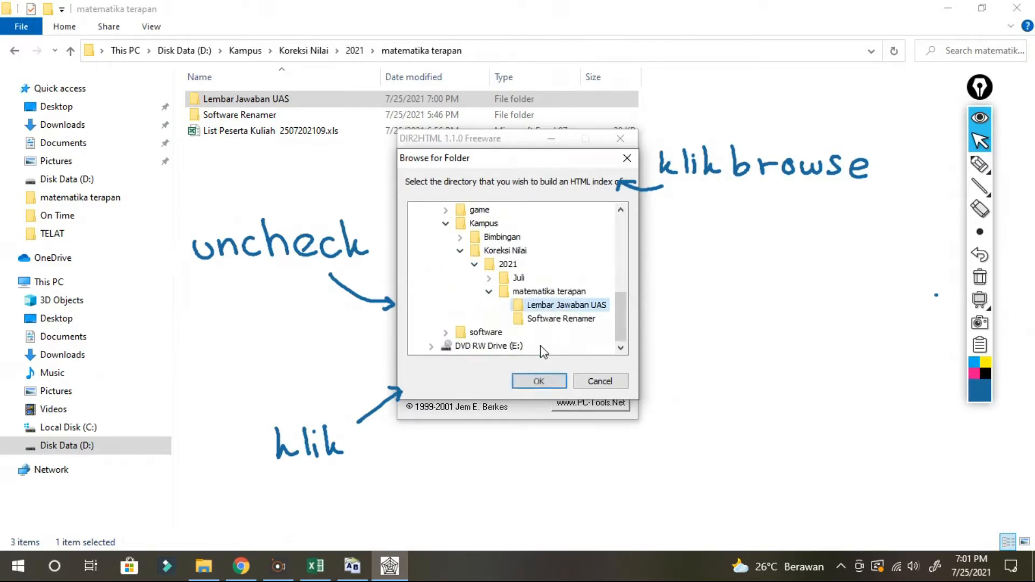
pyautogui.click(539, 381)
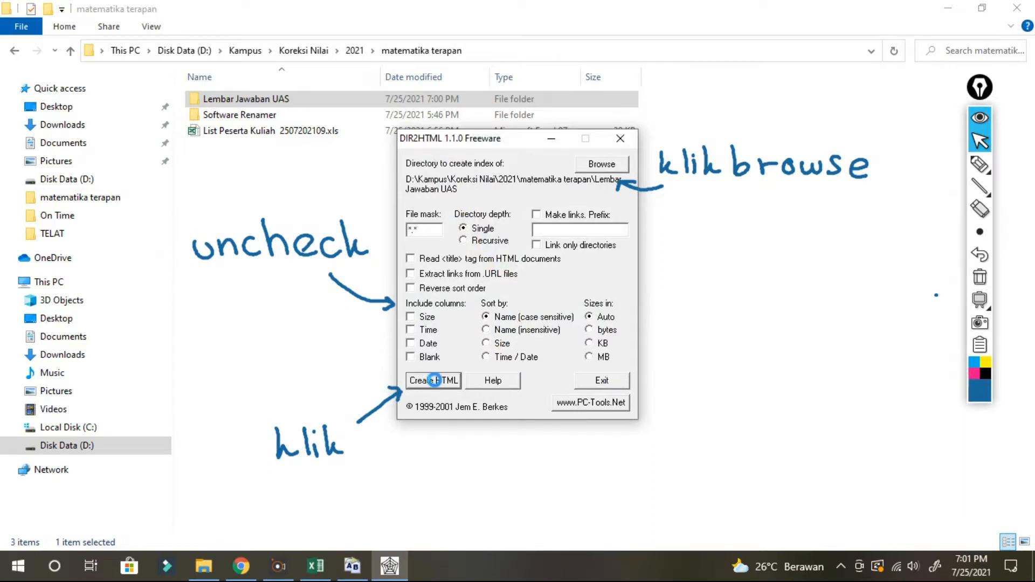
# - Create the HTML index and save it as kunci in D:\Kampus\Koreksi Nilai\2021\matematika terapan
pyautogui.click(434, 380)
pyautogui.scroll(-2, 460, 394)
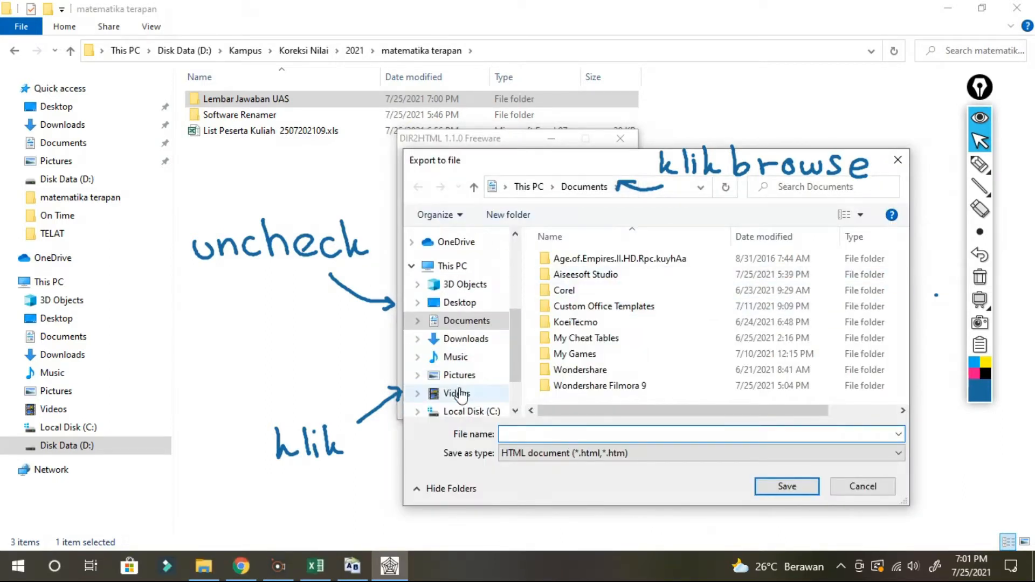
pyautogui.scroll(-2, 467, 395)
pyautogui.click(463, 362)
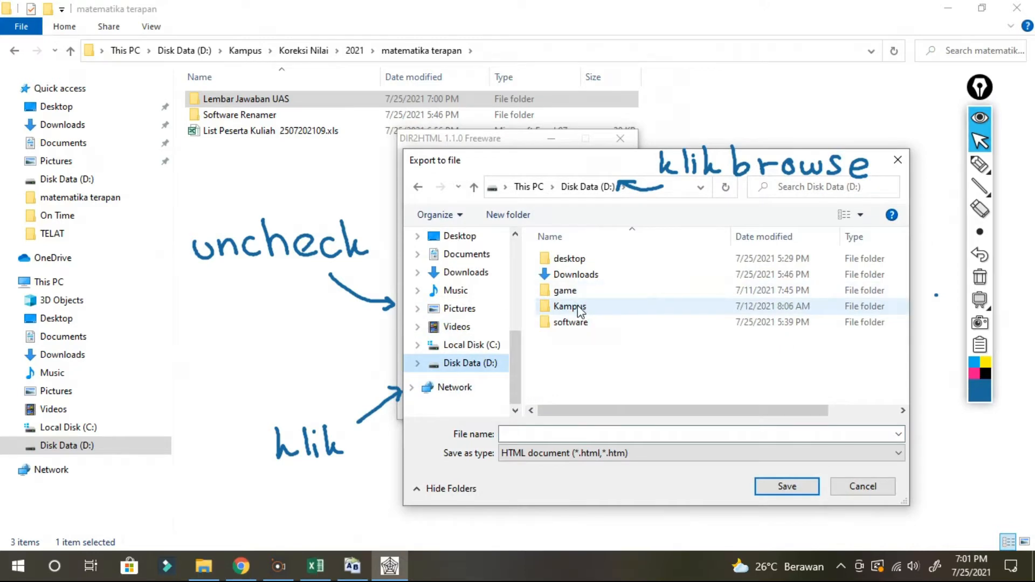
pyautogui.doubleClick(577, 307)
pyautogui.doubleClick(573, 274)
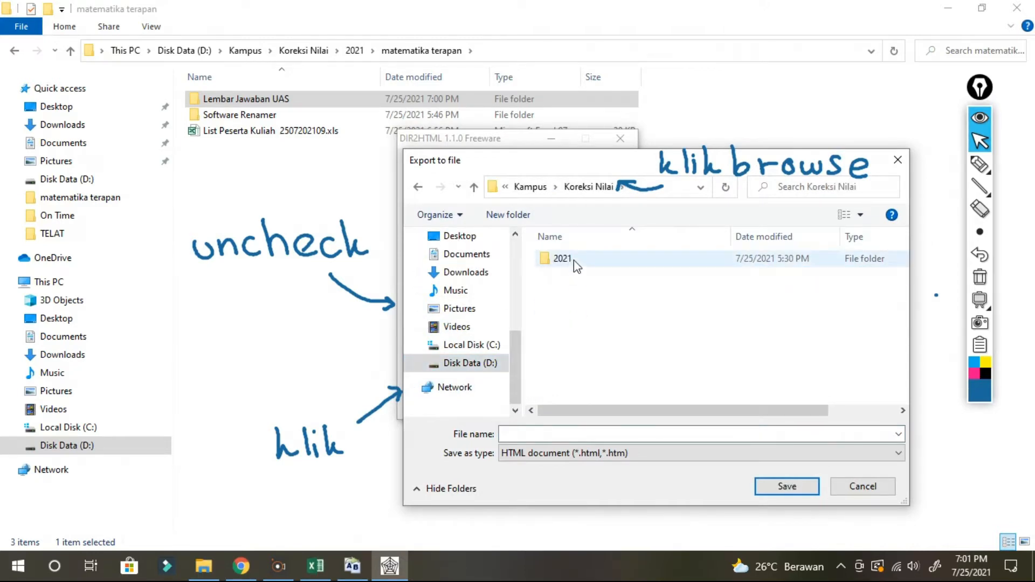
pyautogui.doubleClick(574, 260)
pyautogui.doubleClick(578, 274)
pyautogui.click(566, 432)
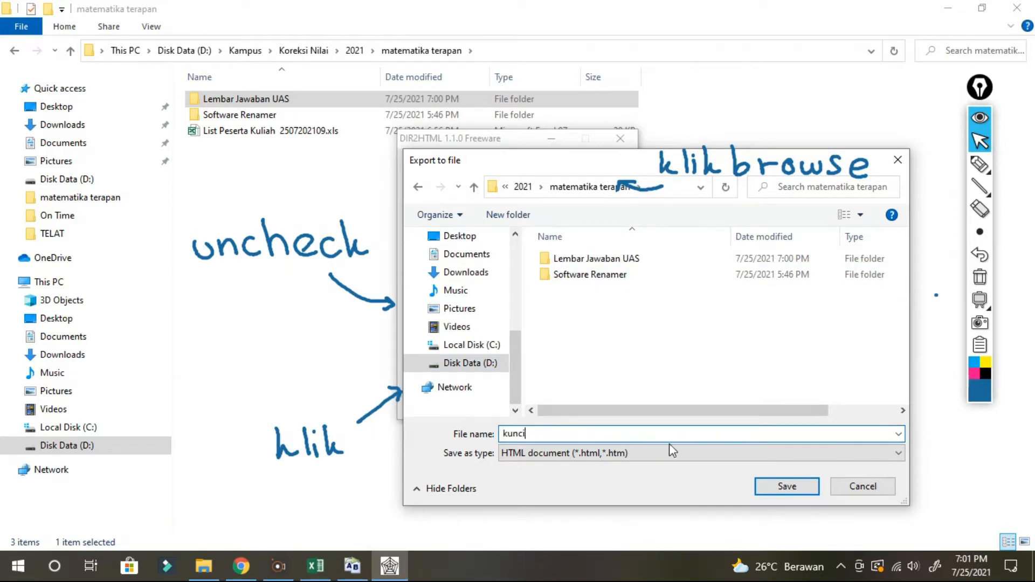
pyautogui.click(785, 485)
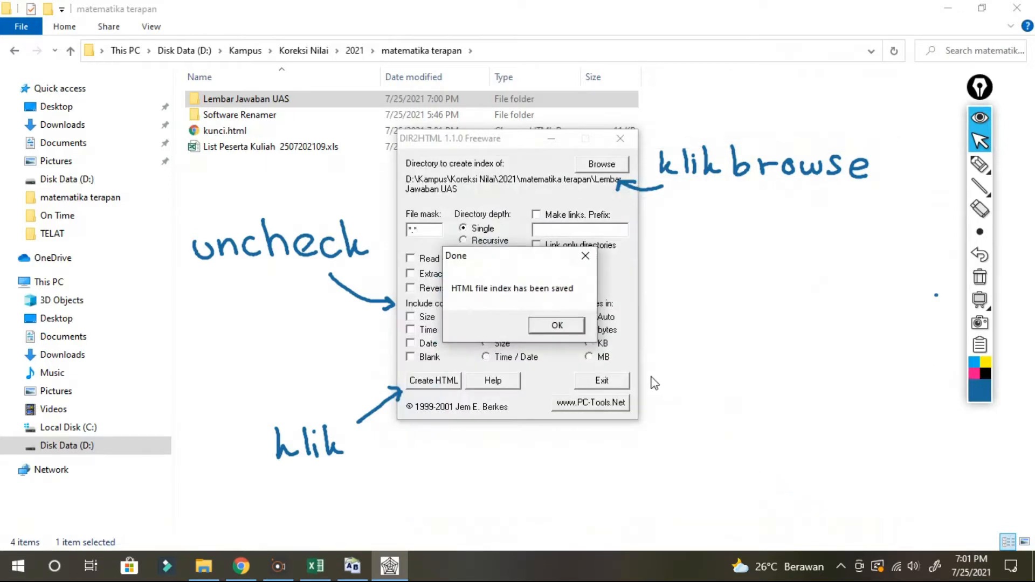
pyautogui.click(561, 324)
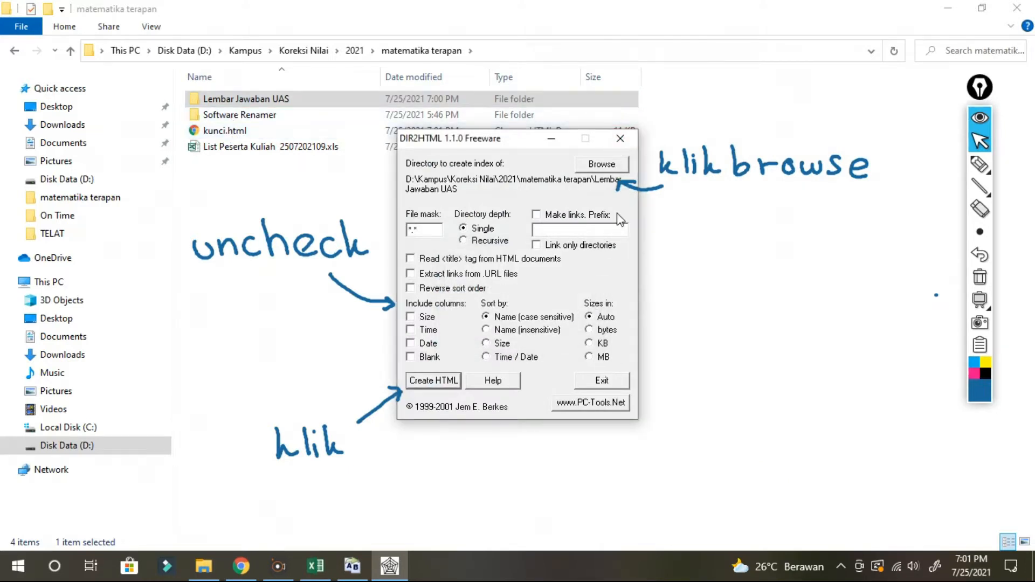
# - Exit DIR2HTML, erase the handwritten annotations and collapse the annotation toolbar
pyautogui.click(602, 382)
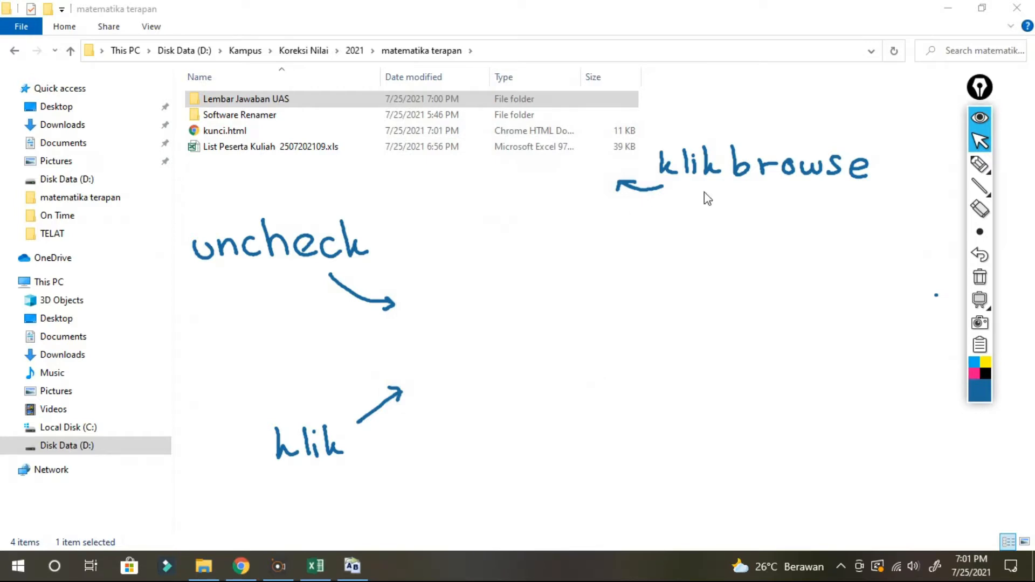
pyautogui.click(979, 209)
pyautogui.moveTo(669, 170)
pyautogui.mouseDown()
pyautogui.moveTo(746, 220)
pyautogui.moveTo(248, 201)
pyautogui.moveTo(341, 463)
pyautogui.moveTo(933, 166)
pyautogui.mouseUp()
pyautogui.click(980, 117)
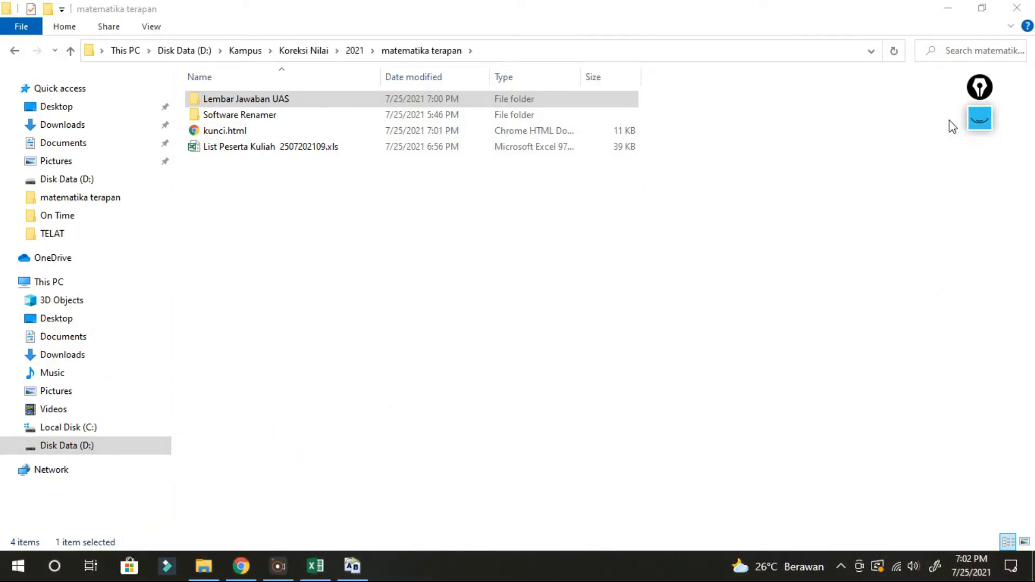
# - Open kunci.html and handwrite the note "Copy semua nama file" beside the file list
pyautogui.doubleClick(272, 133)
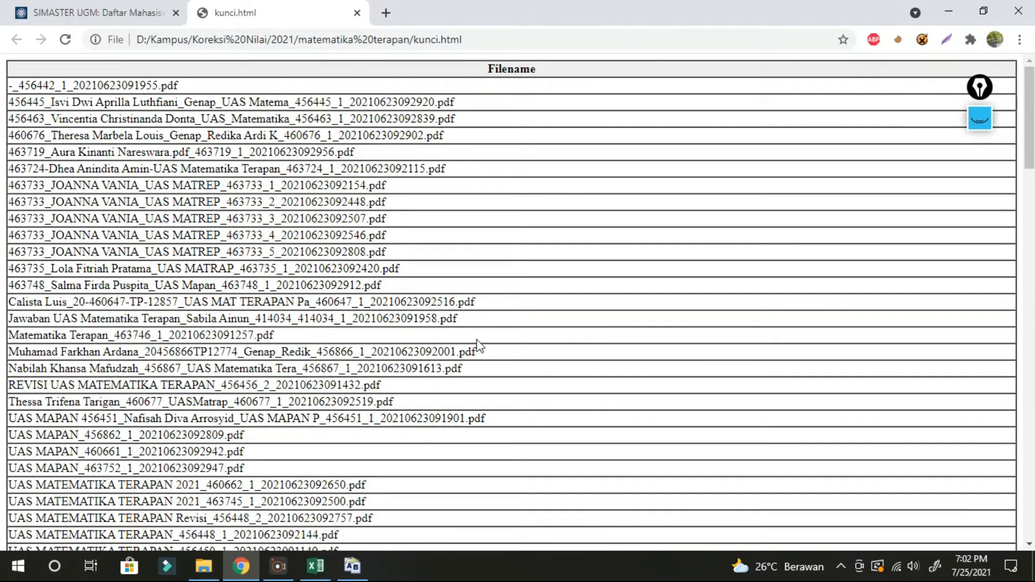
pyautogui.click(980, 117)
pyautogui.click(979, 163)
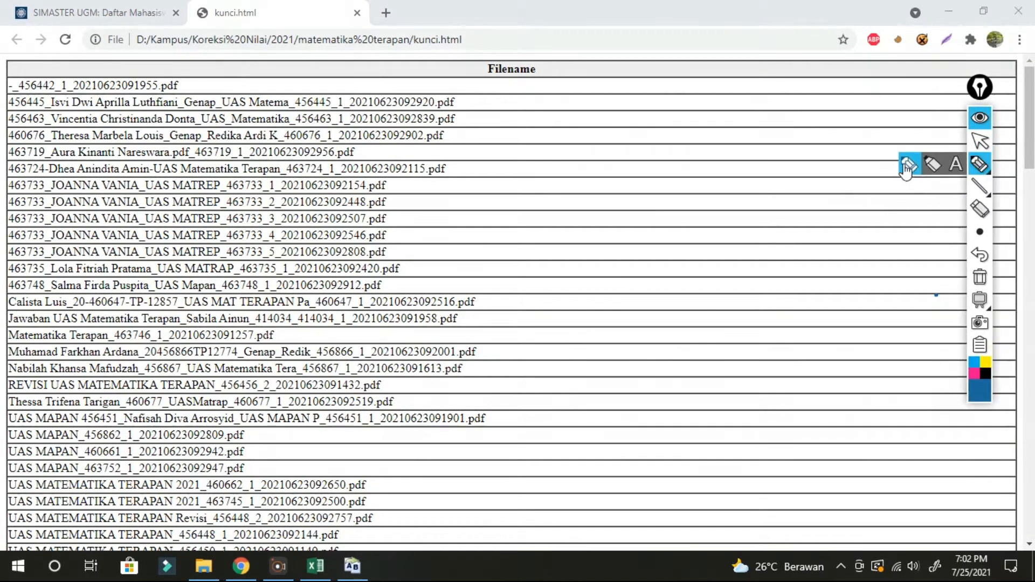
pyautogui.moveTo(600, 177); pyautogui.dragTo(600, 199)
pyautogui.moveTo(620, 186); pyautogui.dragTo(621, 188)
pyautogui.moveTo(636, 182)
pyautogui.mouseDown()
pyautogui.moveTo(641, 200)
pyautogui.moveTo(767, 192)
pyautogui.moveTo(600, 266)
pyautogui.moveTo(739, 254)
pyautogui.moveTo(811, 265)
pyautogui.mouseUp()
# - Copy all the file names listed in kunci.html, from the first row to the last
pyautogui.click(980, 140)
pyautogui.moveTo(13, 86); pyautogui.dragTo(410, 505)
pyautogui.scroll(-15, 204, 170)
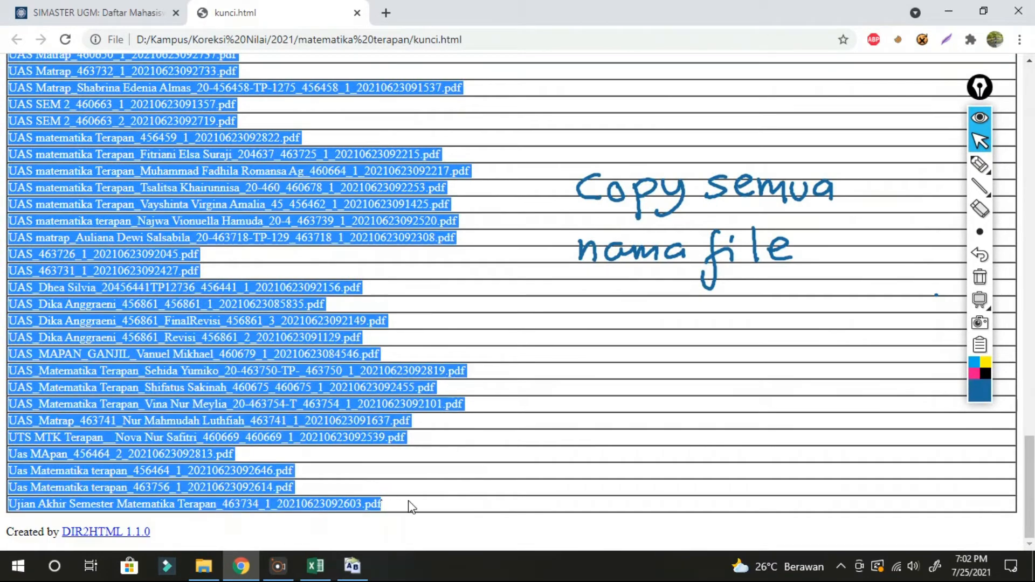
pyautogui.rightClick(358, 424)
pyautogui.click(389, 434)
# - Erase the handwritten "Copy semua nama file" note from the page and put the annotation tools away
pyautogui.click(979, 165)
pyautogui.moveTo(636, 163); pyautogui.dragTo(543, 236)
pyautogui.click(980, 209)
pyautogui.moveTo(587, 183)
pyautogui.mouseDown()
pyautogui.moveTo(698, 278)
pyautogui.moveTo(712, 248)
pyautogui.mouseUp()
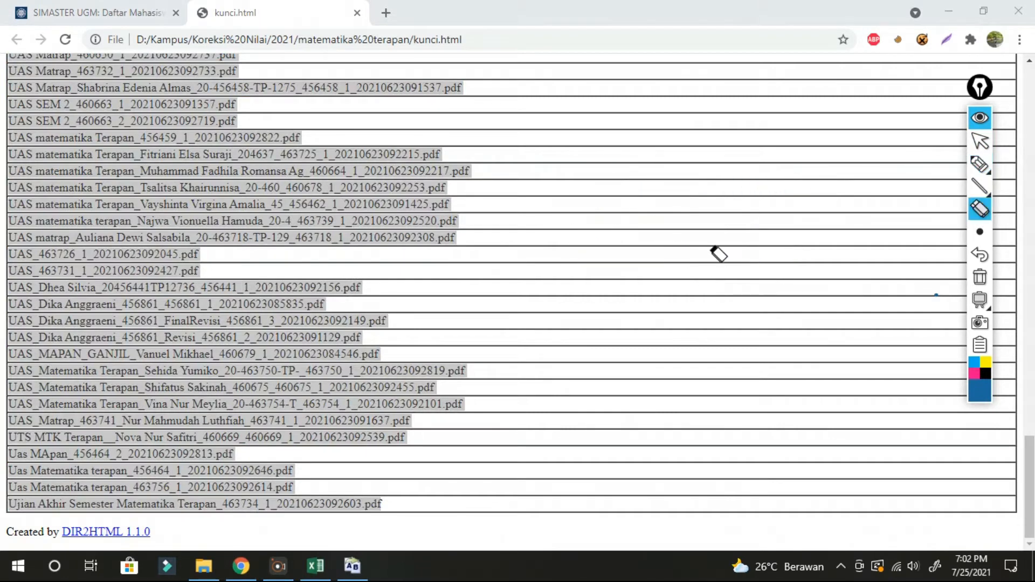
pyautogui.click(980, 144)
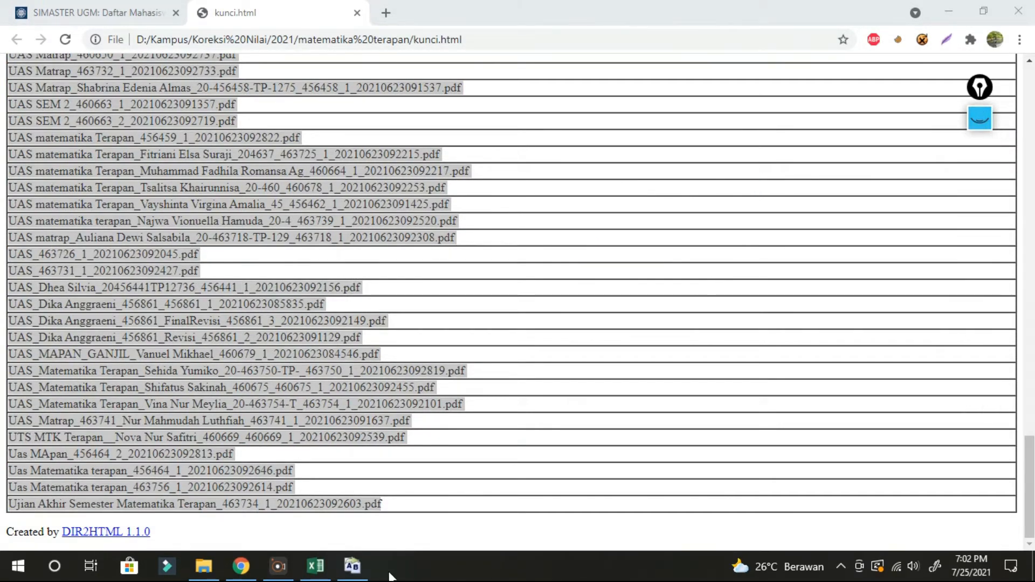
# - Switch to the participant list in Excel, add a new sheet, paste the file names from E1 matching destination formatting, and widen column E
pyautogui.click(316, 566)
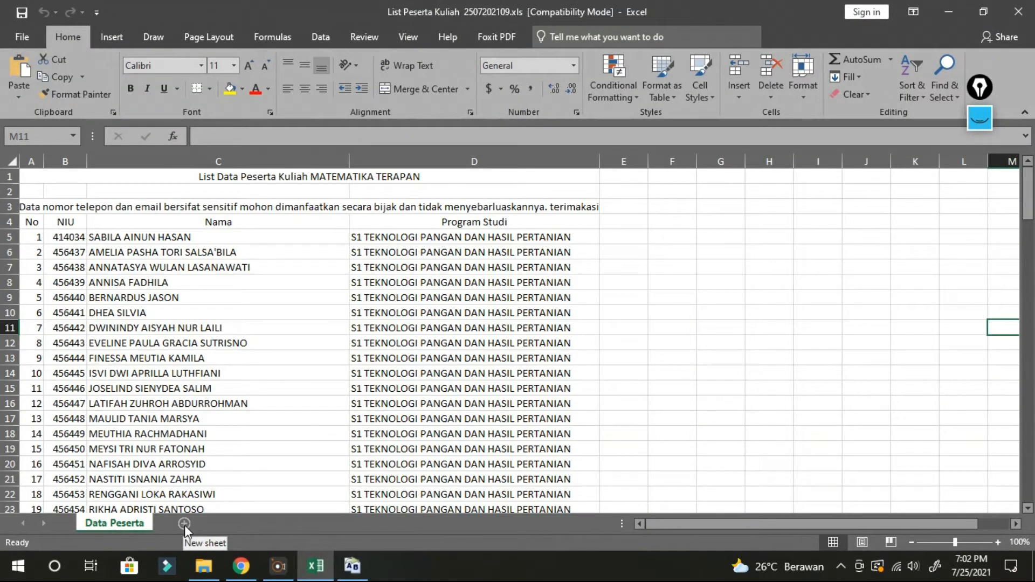
pyautogui.click(185, 523)
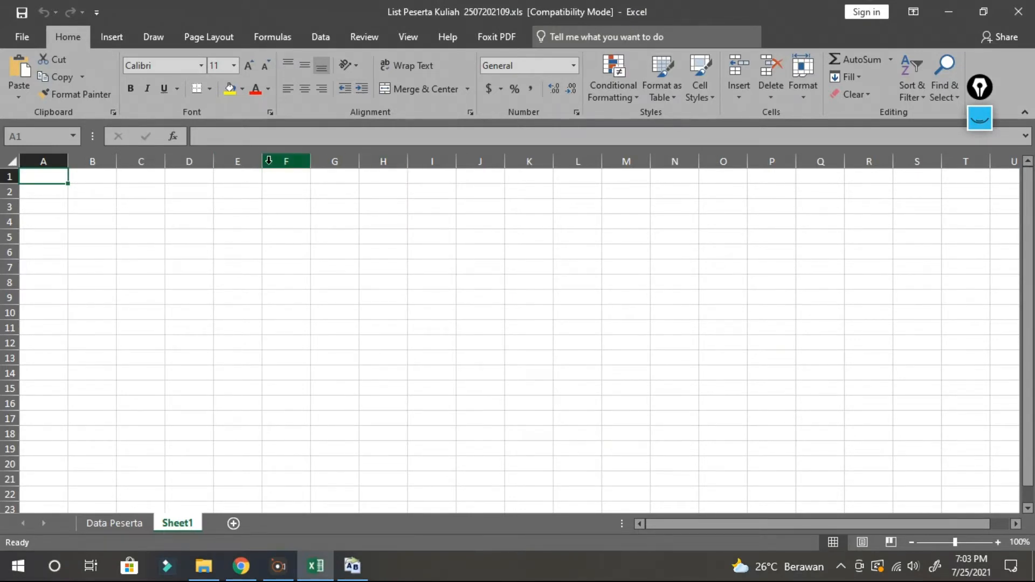
pyautogui.click(251, 161)
pyautogui.click(241, 178)
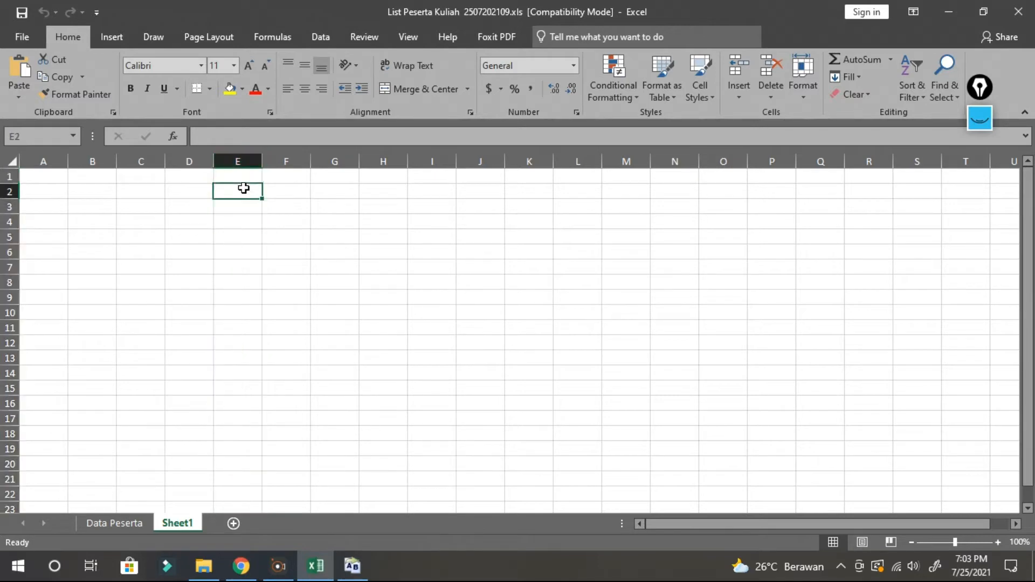
pyautogui.rightClick(241, 179)
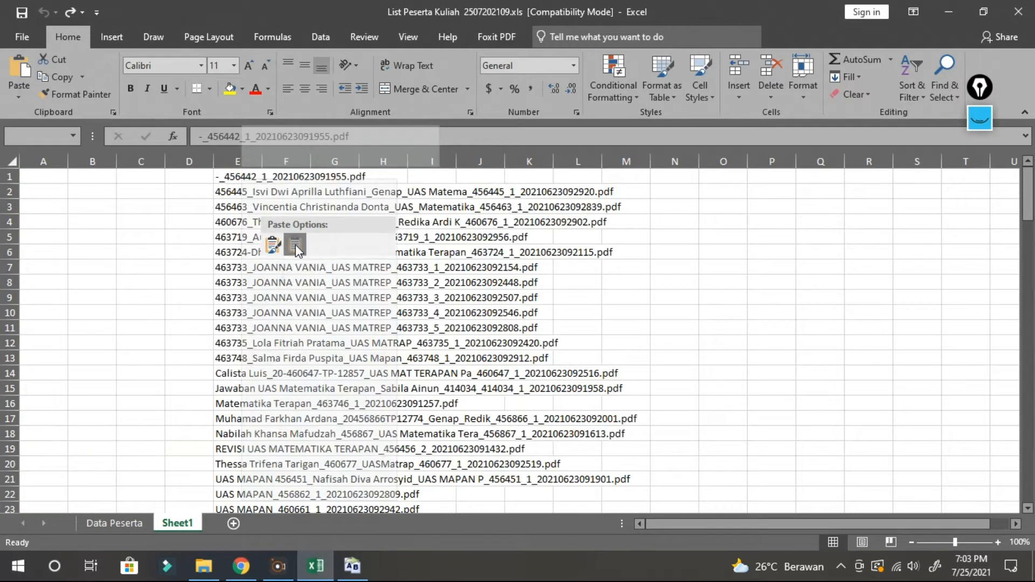
pyautogui.click(296, 245)
pyautogui.moveTo(281, 160); pyautogui.dragTo(653, 189)
pyautogui.click(703, 375)
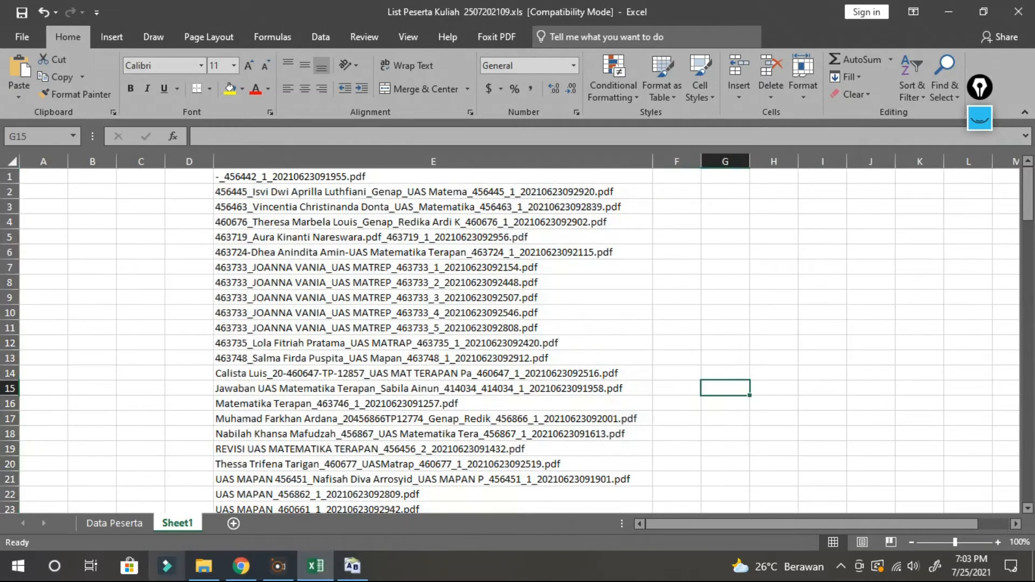
# - Rename the new sheet Sheet1 as kunci
pyautogui.rightClick(178, 523)
pyautogui.click(223, 381)
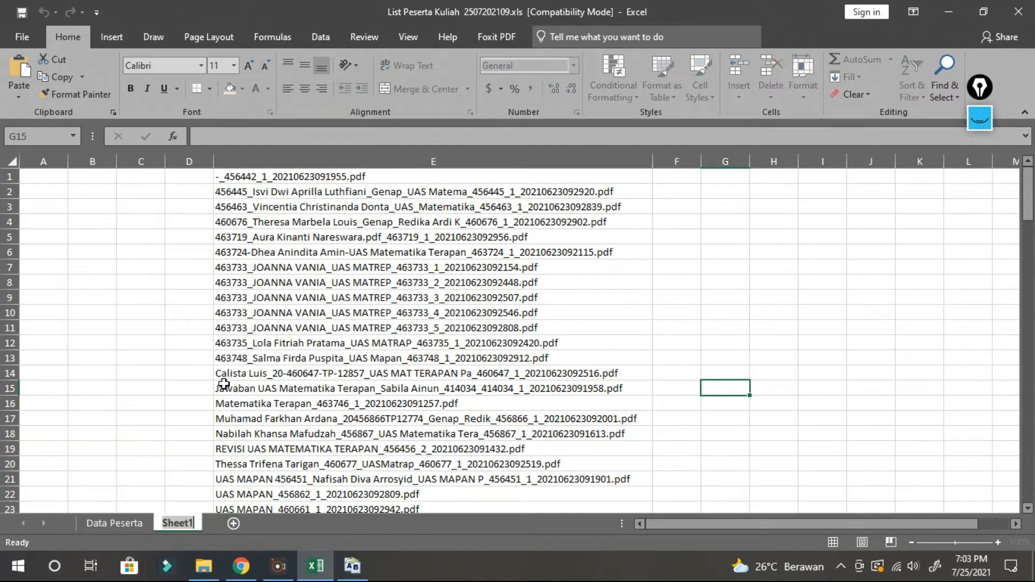
pyautogui.write('kunci')
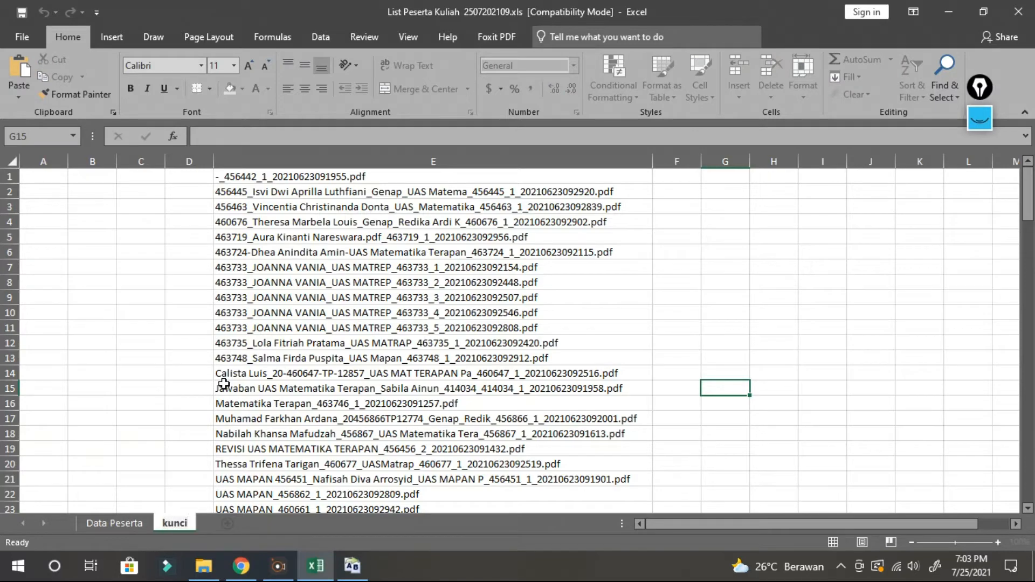
pyautogui.click(279, 341)
# - Copy the NIU and Nama data of all participants, from row 5 to row 137, in the Data Peserta sheet
pyautogui.click(114, 523)
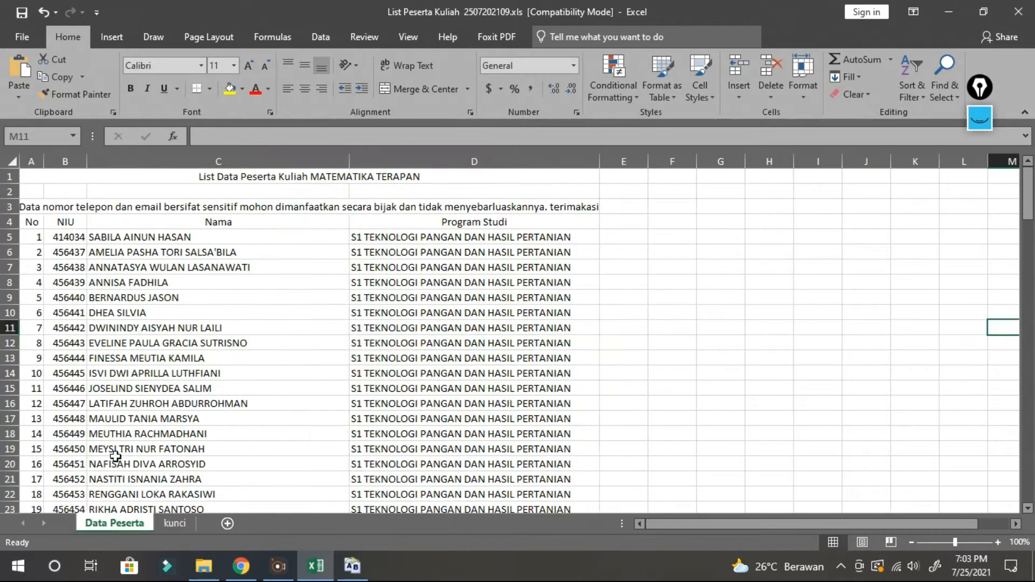
pyautogui.moveTo(76, 236); pyautogui.dragTo(196, 421)
pyautogui.rightClick(201, 318)
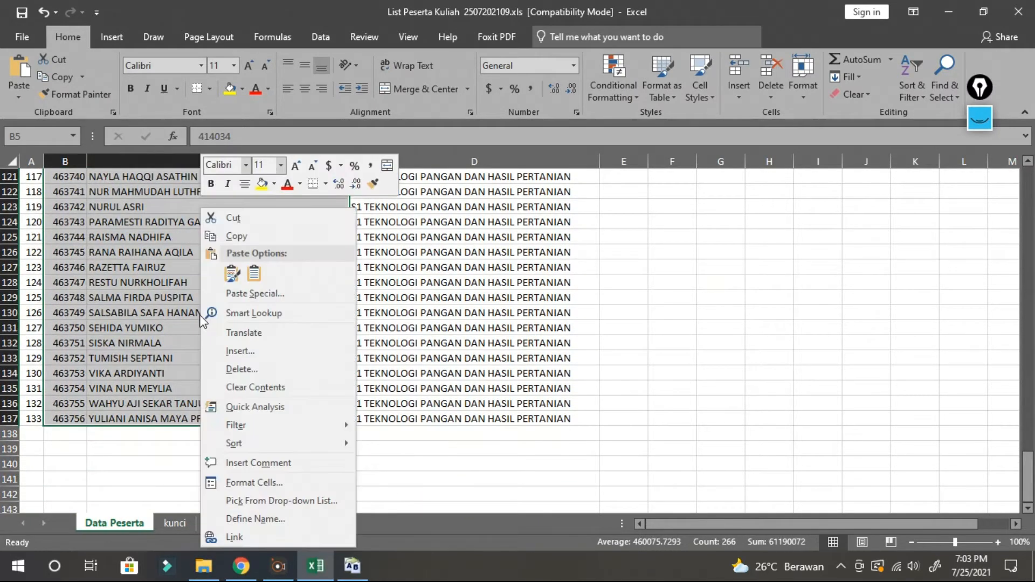
pyautogui.click(236, 236)
# - Paste the participant data at B1 of the kunci sheet and adjust the widths of columns B and C to fit
pyautogui.click(176, 522)
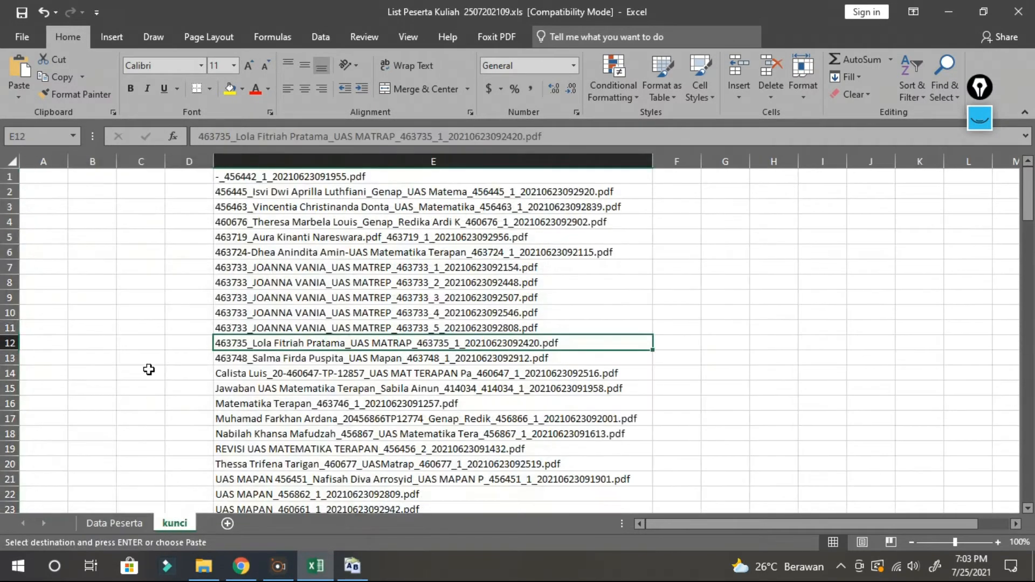
pyautogui.moveTo(116, 161); pyautogui.dragTo(287, 192)
pyautogui.click(188, 180)
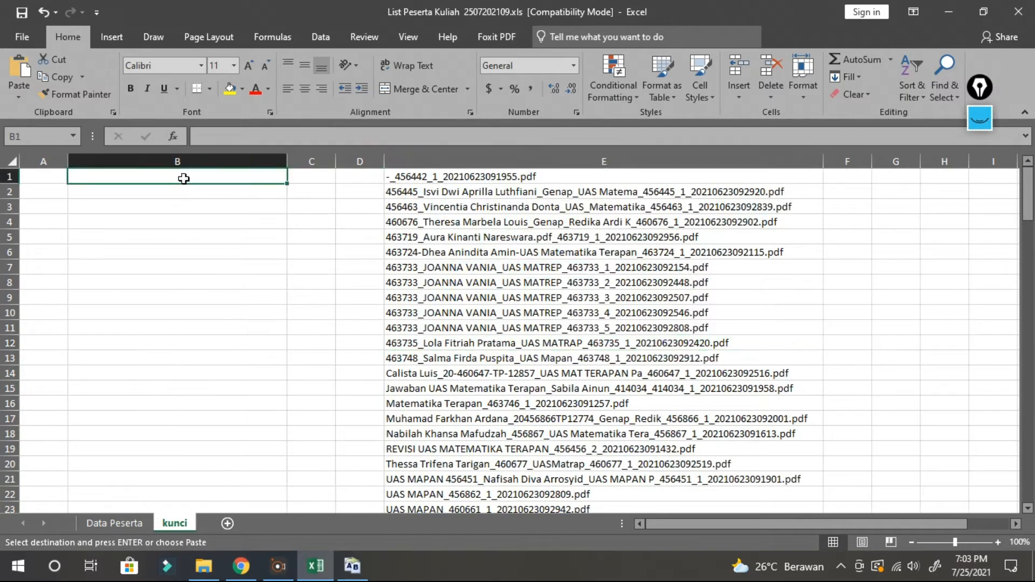
pyautogui.rightClick(183, 179)
pyautogui.click(233, 243)
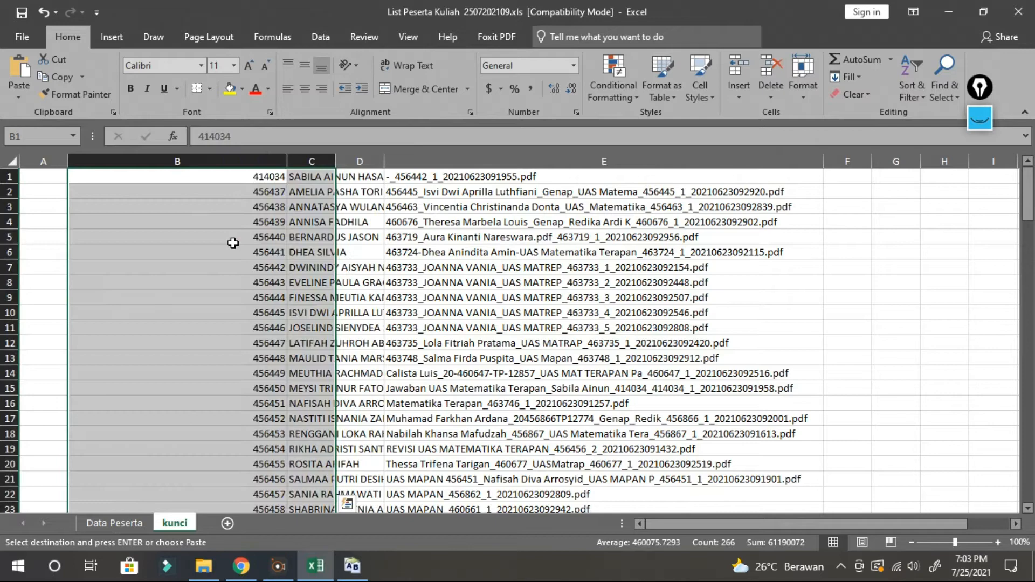
pyautogui.click(196, 251)
pyautogui.moveTo(287, 162); pyautogui.dragTo(412, 200)
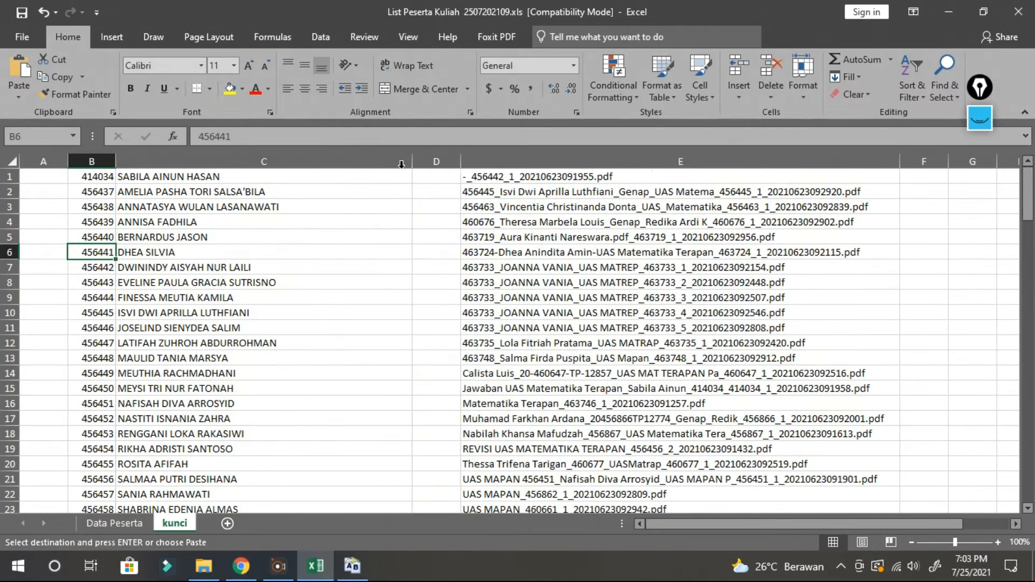
# - Format column A of the kunci sheet as Text
pyautogui.click(37, 176)
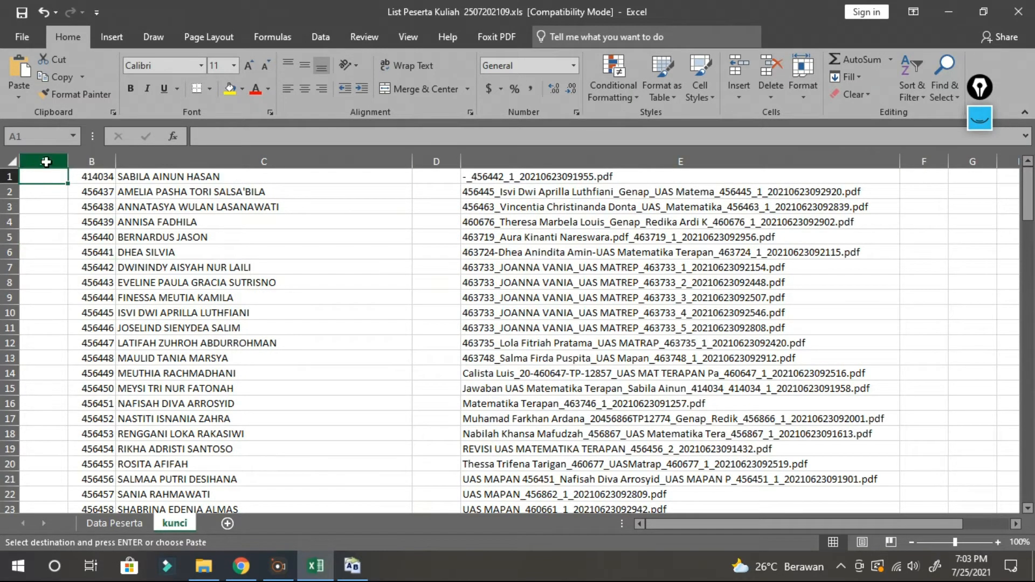
pyautogui.click(44, 161)
pyautogui.rightClick(45, 164)
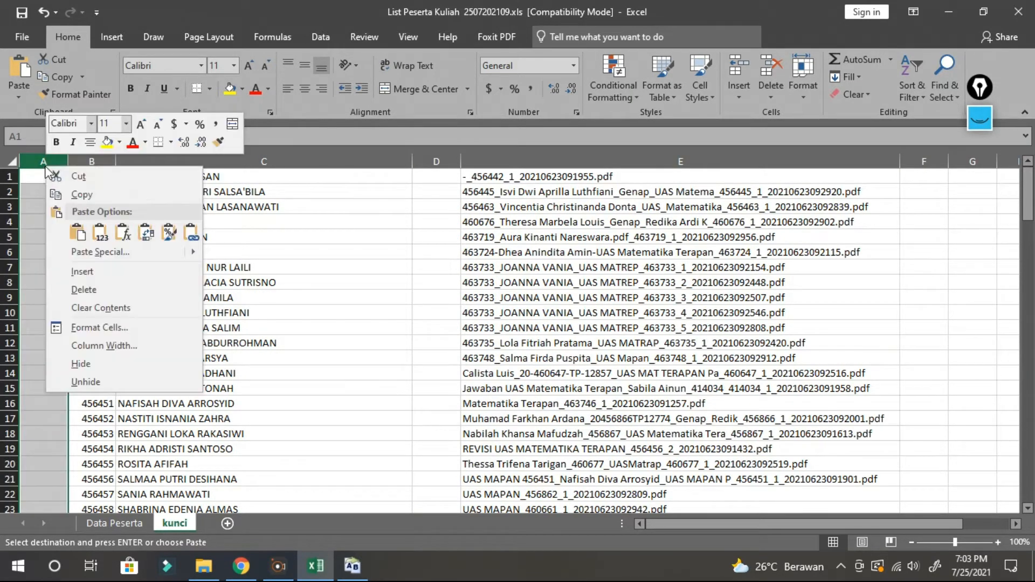
pyautogui.click(104, 325)
pyautogui.click(28, 293)
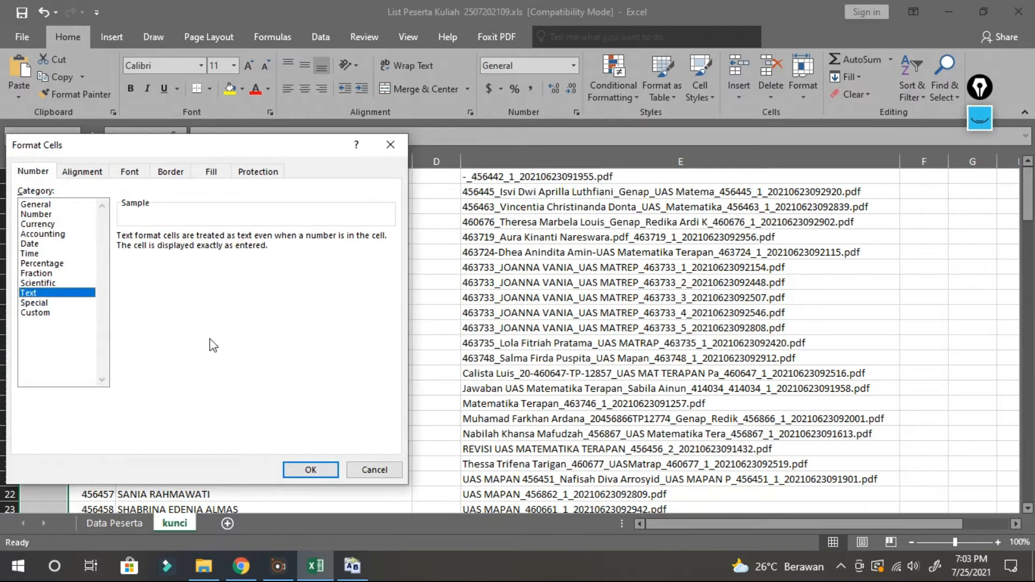
pyautogui.click(303, 466)
# - Enter 001 in A1 and 002 in A2, and fill the numbering down column A to row 133
pyautogui.click(48, 180)
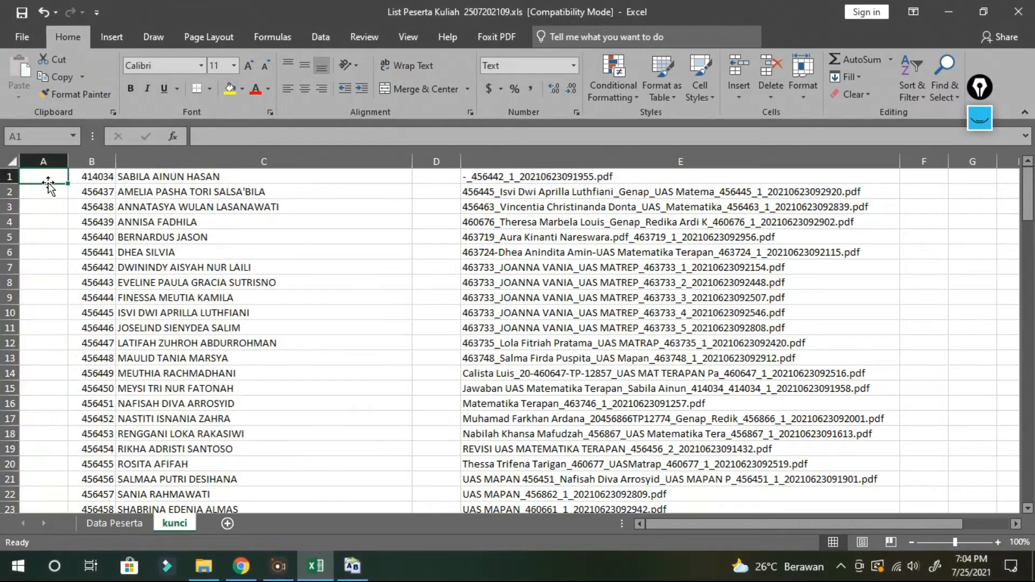
pyautogui.write('001')
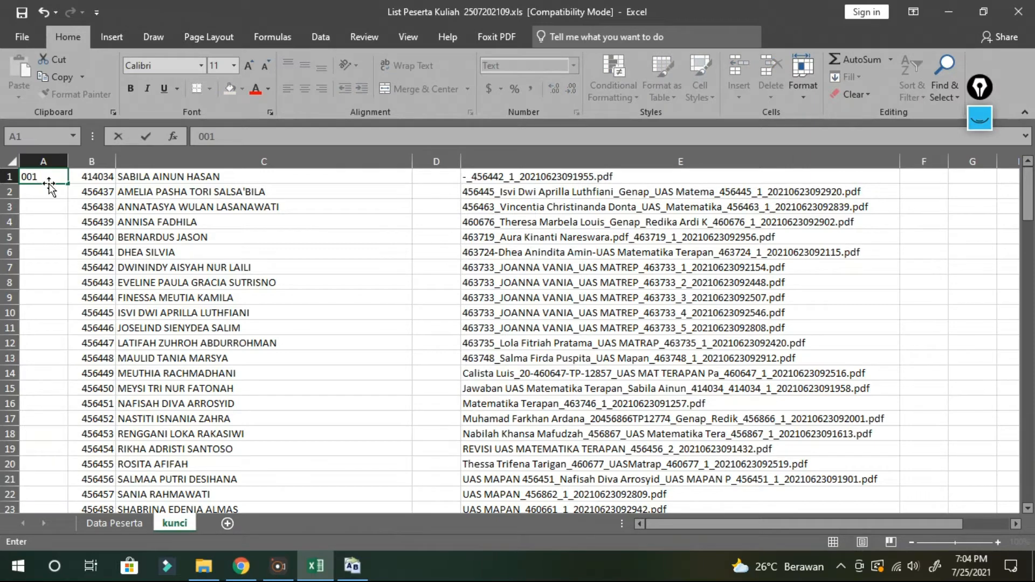
pyautogui.press('Return')
pyautogui.write('002')
pyautogui.press('Return')
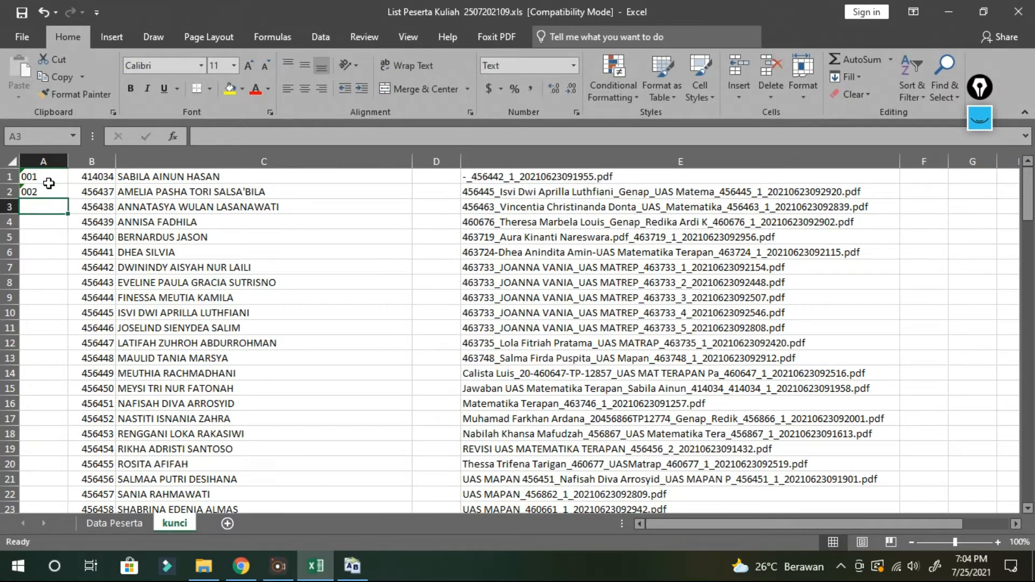
pyautogui.moveTo(49, 174); pyautogui.dragTo(64, 492)
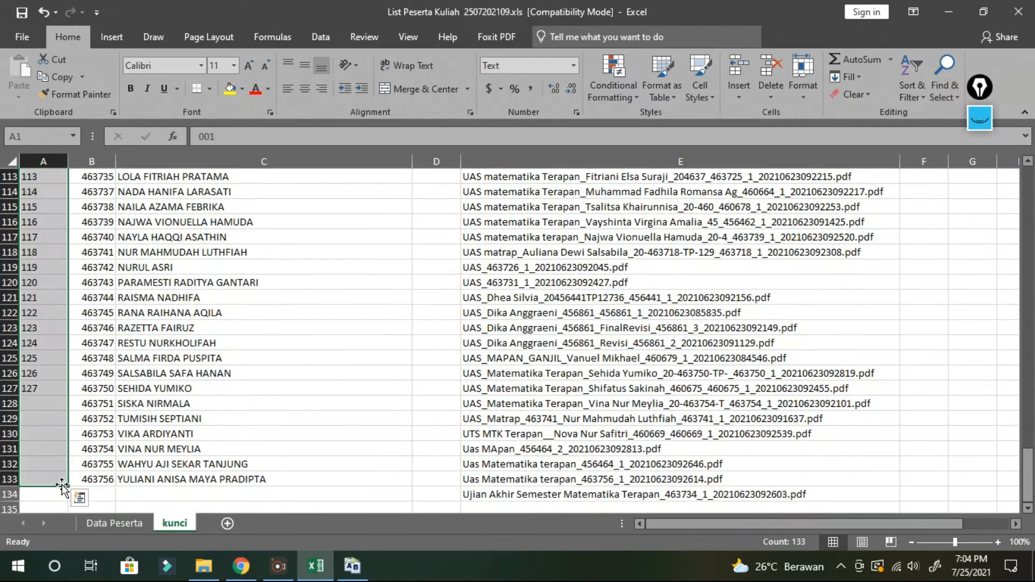
pyautogui.click(359, 343)
pyautogui.scroll(20, 359, 343)
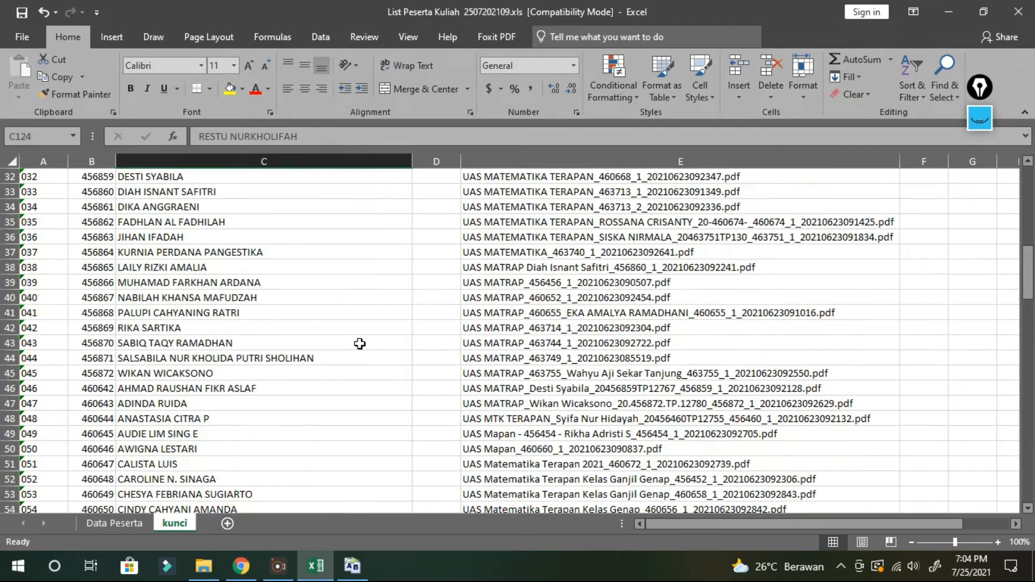
pyautogui.click(1016, 524)
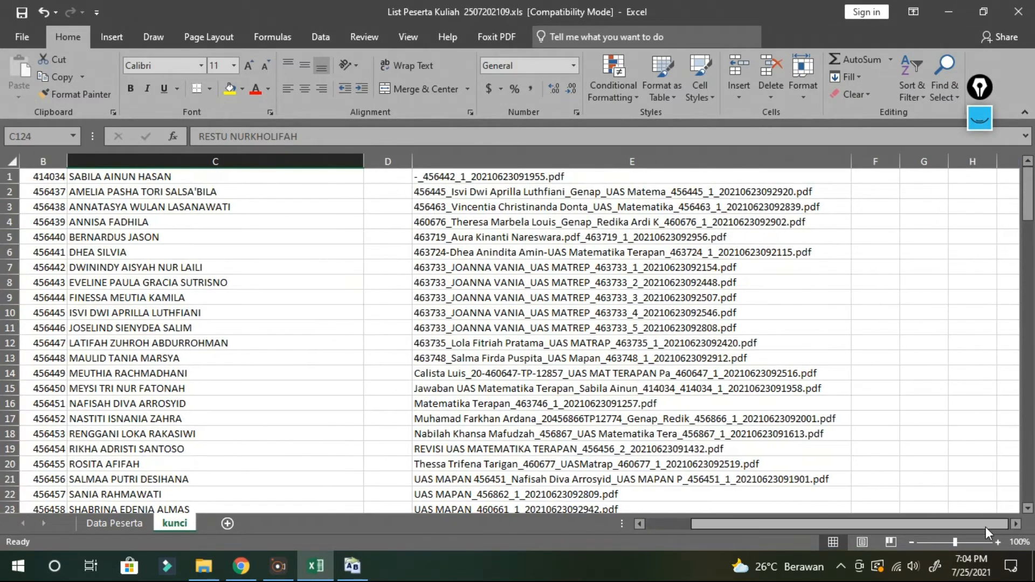
# - Narrow column C of the kunci sheet to fit the participant names
pyautogui.click(1014, 525)
pyautogui.moveTo(316, 162); pyautogui.dragTo(196, 175)
pyautogui.moveTo(741, 525); pyautogui.dragTo(643, 520)
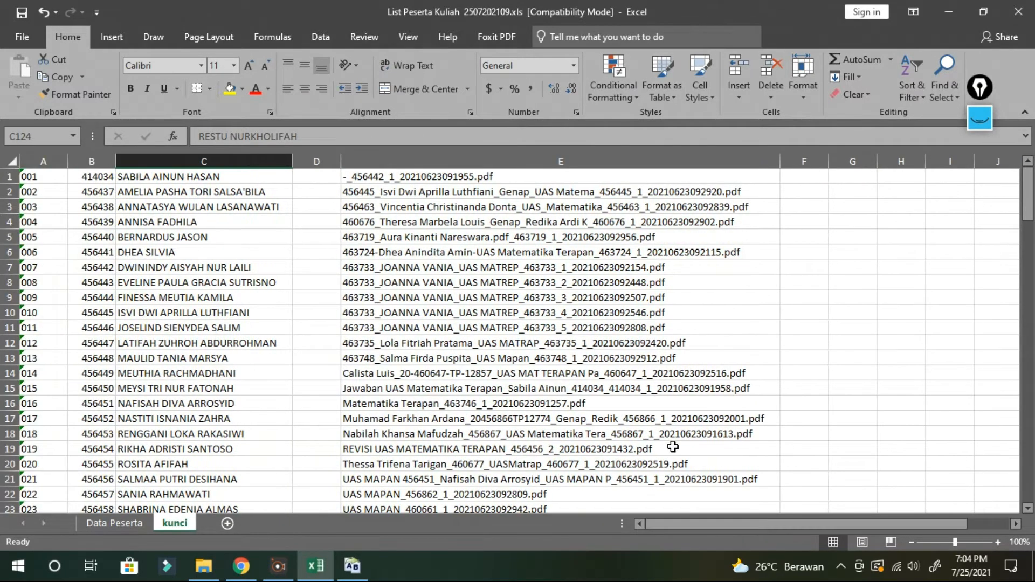
# - Handwrite over the sheet the plan to extract the 6-digit NIU and get nomor urut and nama from it, and erase the notes
pyautogui.click(979, 117)
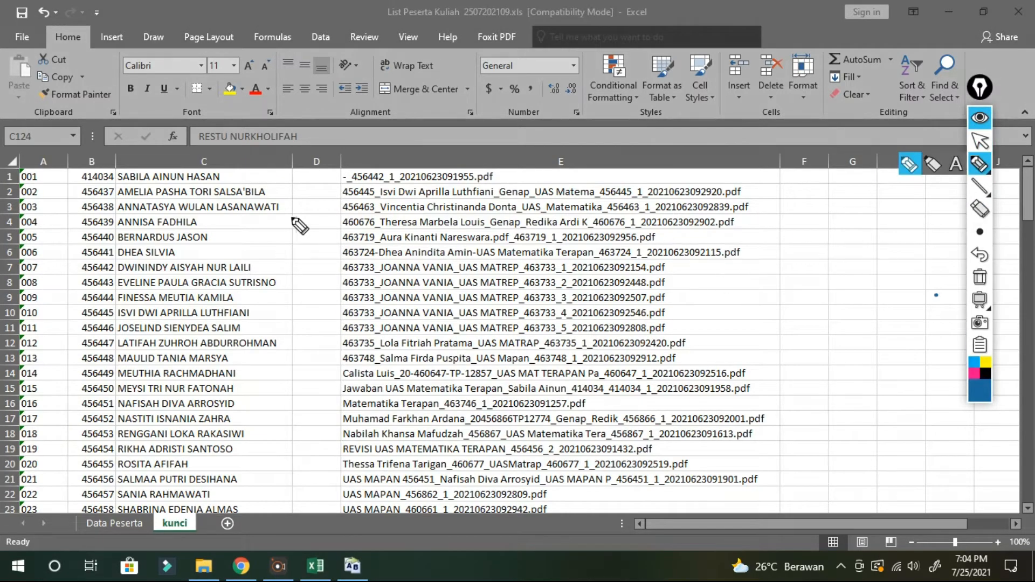
pyautogui.moveTo(297, 208); pyautogui.dragTo(317, 190)
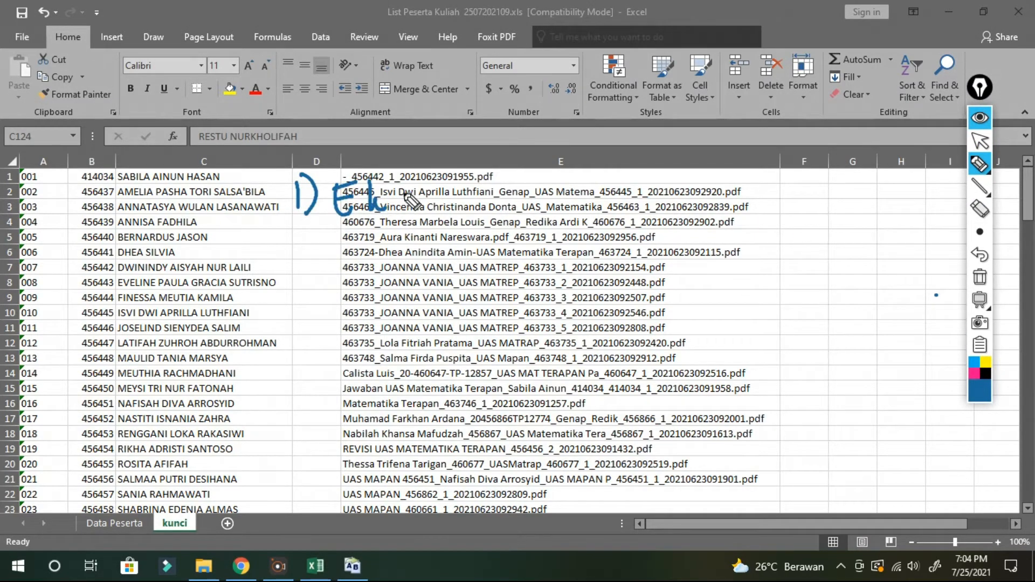
pyautogui.moveTo(408, 199)
pyautogui.mouseDown()
pyautogui.moveTo(520, 216)
pyautogui.moveTo(626, 200)
pyautogui.moveTo(706, 219)
pyautogui.moveTo(869, 218)
pyautogui.mouseUp()
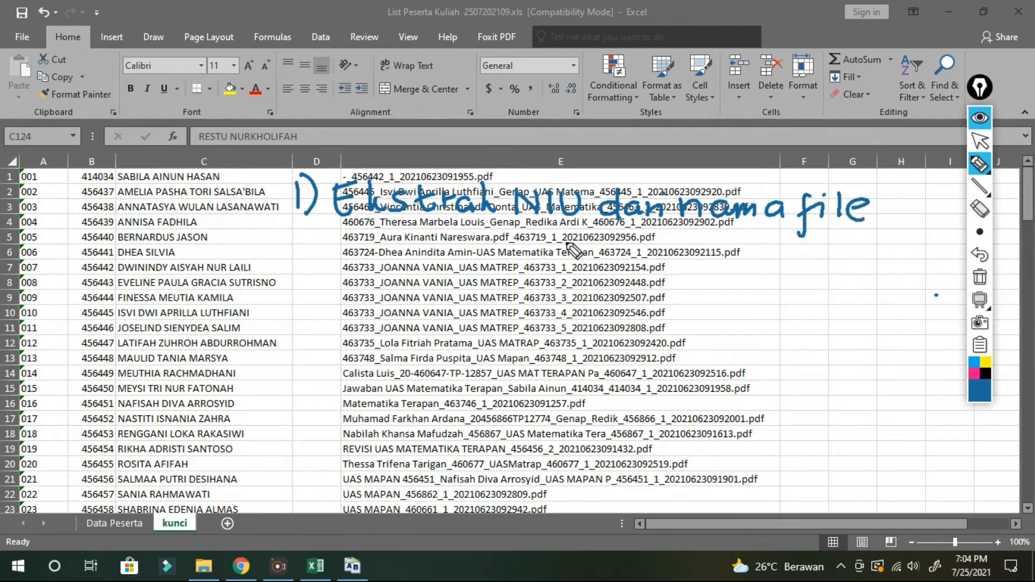
pyautogui.moveTo(345, 237)
pyautogui.mouseDown()
pyautogui.moveTo(415, 265)
pyautogui.moveTo(467, 264)
pyautogui.moveTo(504, 248)
pyautogui.mouseUp()
pyautogui.moveTo(289, 294)
pyautogui.mouseDown()
pyautogui.moveTo(332, 319)
pyautogui.moveTo(399, 320)
pyautogui.mouseUp()
pyautogui.moveTo(470, 315)
pyautogui.mouseDown()
pyautogui.moveTo(539, 294)
pyautogui.moveTo(598, 308)
pyautogui.moveTo(667, 289)
pyautogui.moveTo(712, 314)
pyautogui.moveTo(798, 318)
pyautogui.moveTo(355, 359)
pyautogui.moveTo(458, 368)
pyautogui.mouseUp()
pyautogui.moveTo(267, 305); pyautogui.dragTo(48, 191)
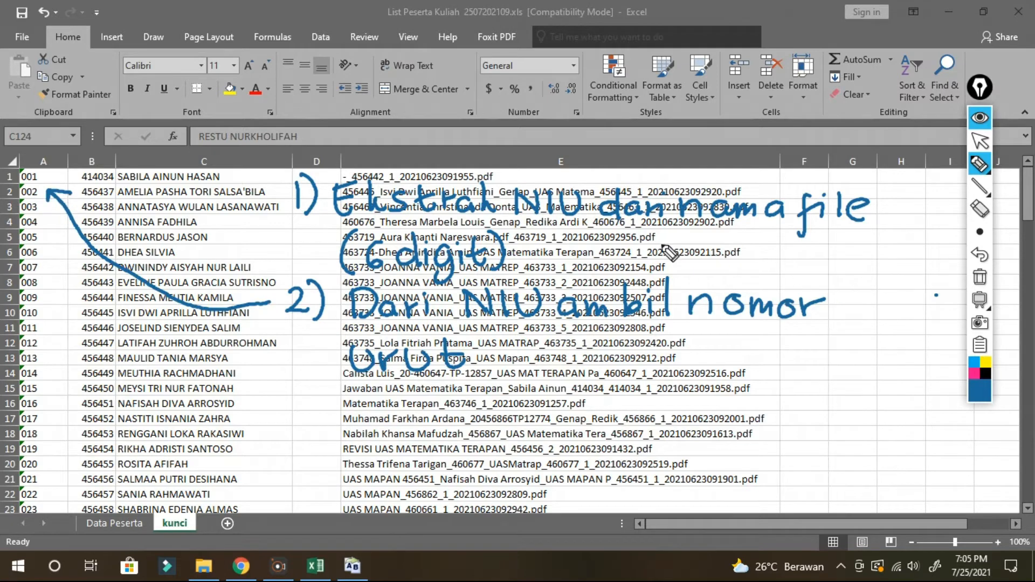
pyautogui.moveTo(322, 390)
pyautogui.mouseDown()
pyautogui.moveTo(415, 423)
pyautogui.moveTo(641, 412)
pyautogui.moveTo(781, 422)
pyautogui.moveTo(805, 407)
pyautogui.mouseUp()
pyautogui.moveTo(325, 432); pyautogui.dragTo(258, 373)
pyautogui.click(980, 209)
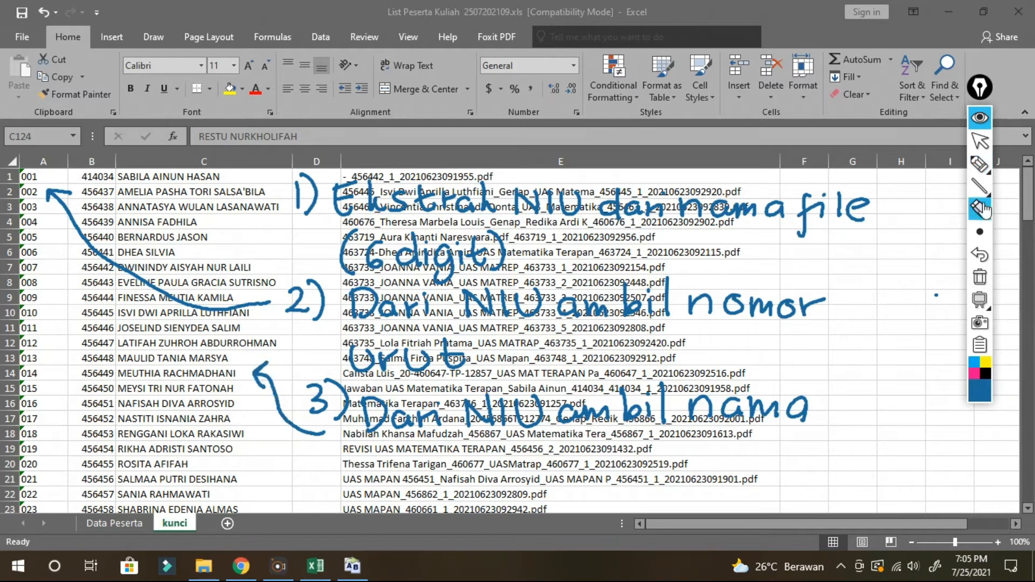
pyautogui.moveTo(304, 243)
pyautogui.mouseDown()
pyautogui.moveTo(189, 302)
pyautogui.moveTo(345, 366)
pyautogui.moveTo(593, 410)
pyautogui.moveTo(679, 399)
pyautogui.moveTo(599, 208)
pyautogui.mouseUp()
pyautogui.click(978, 141)
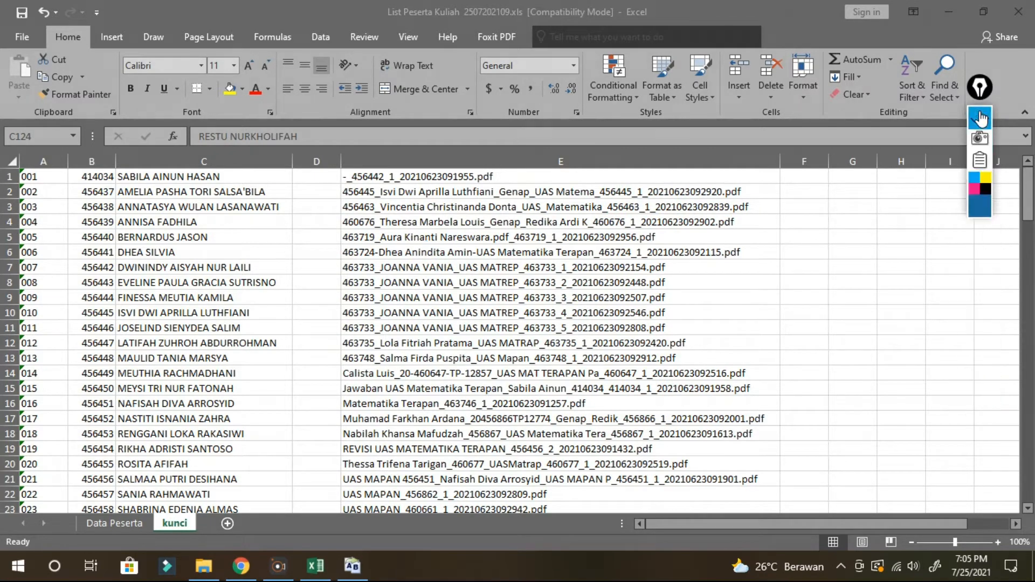
# - Enter =RIGHT(E1,27) in F1 of the kunci sheet and fill the formula down column F to row 134
pyautogui.click(790, 179)
pyautogui.click(794, 177)
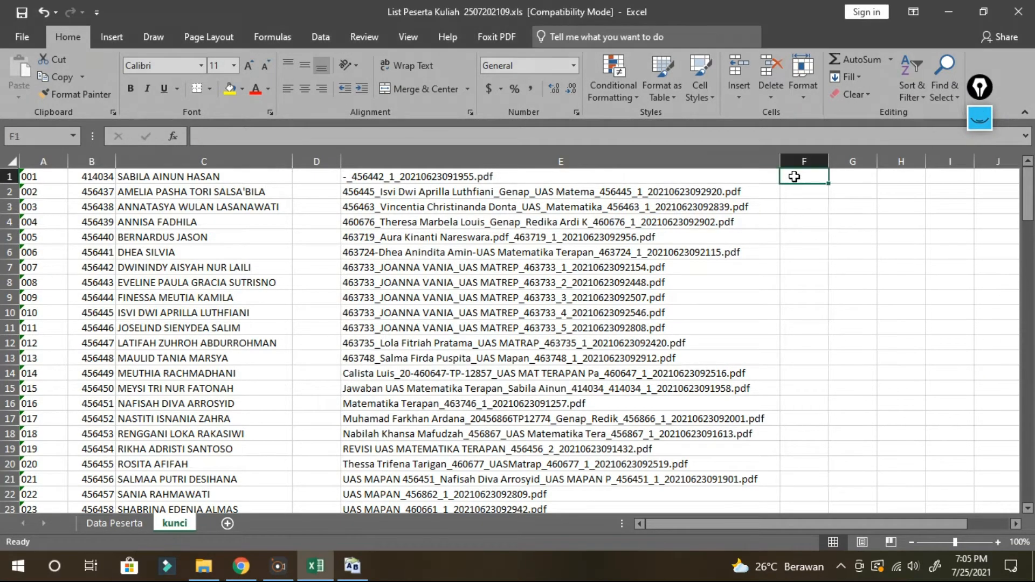
pyautogui.write('=right')
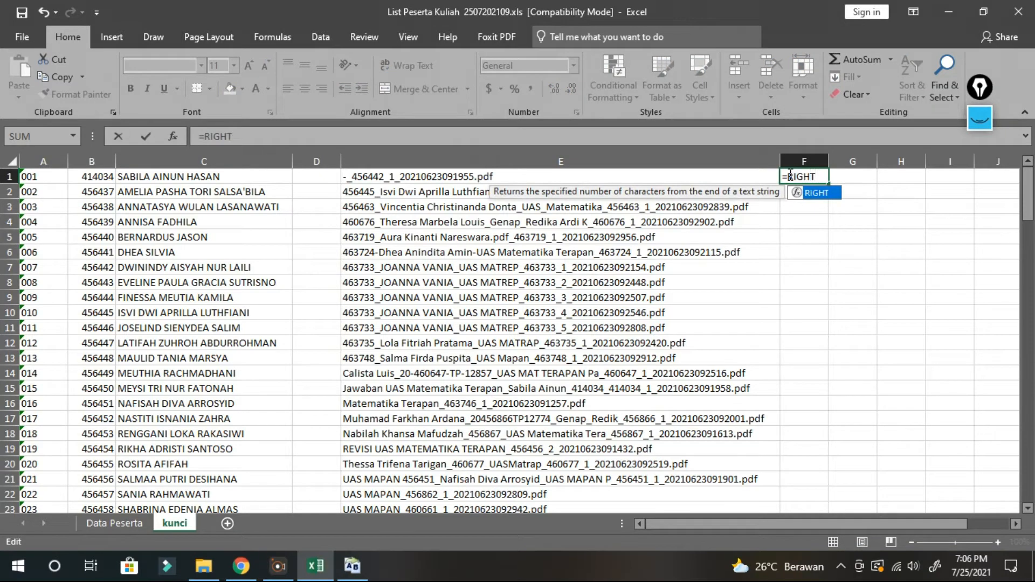
pyautogui.press('Tab')
pyautogui.click(588, 178)
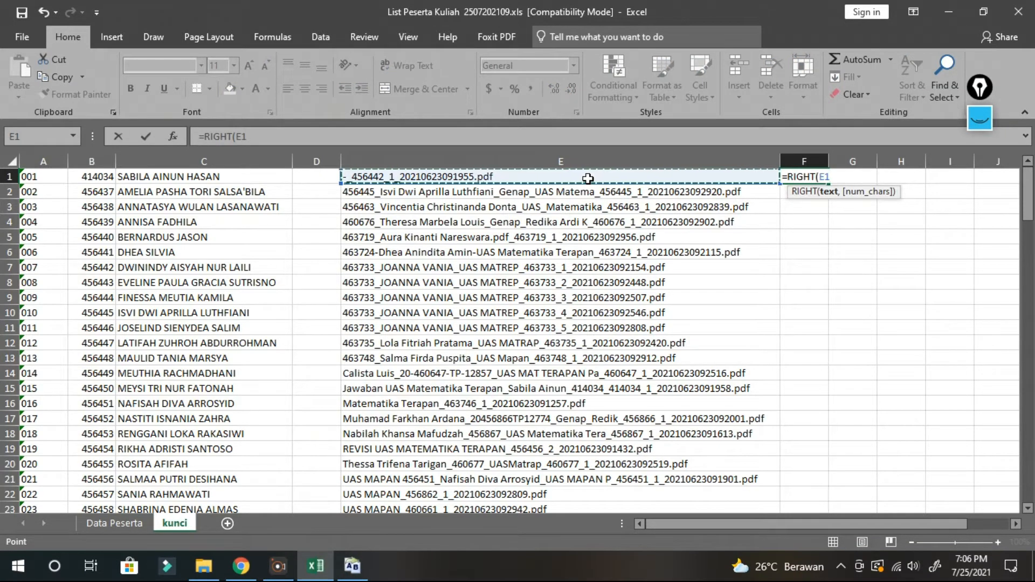
pyautogui.write(',27)')
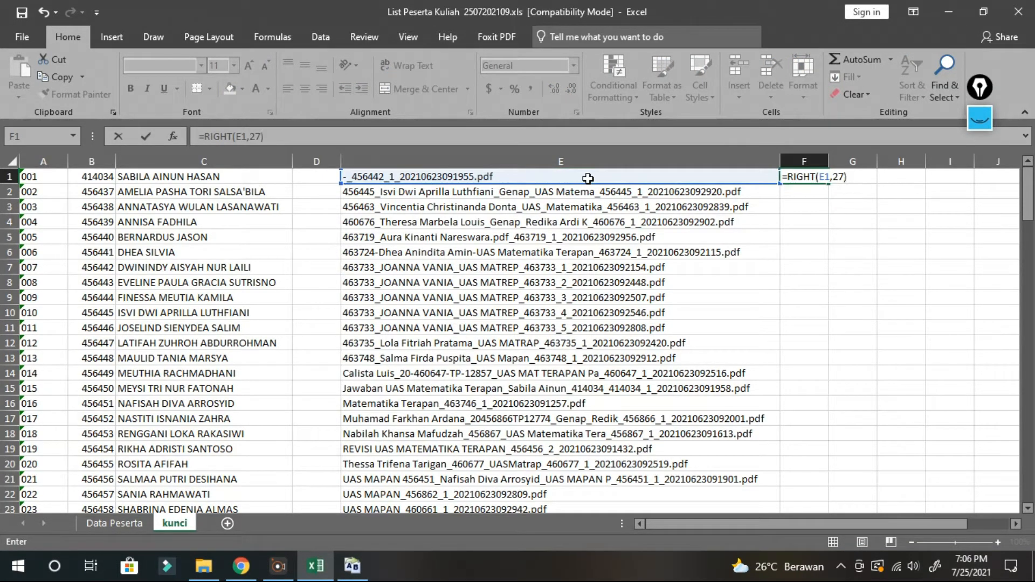
pyautogui.press('Return')
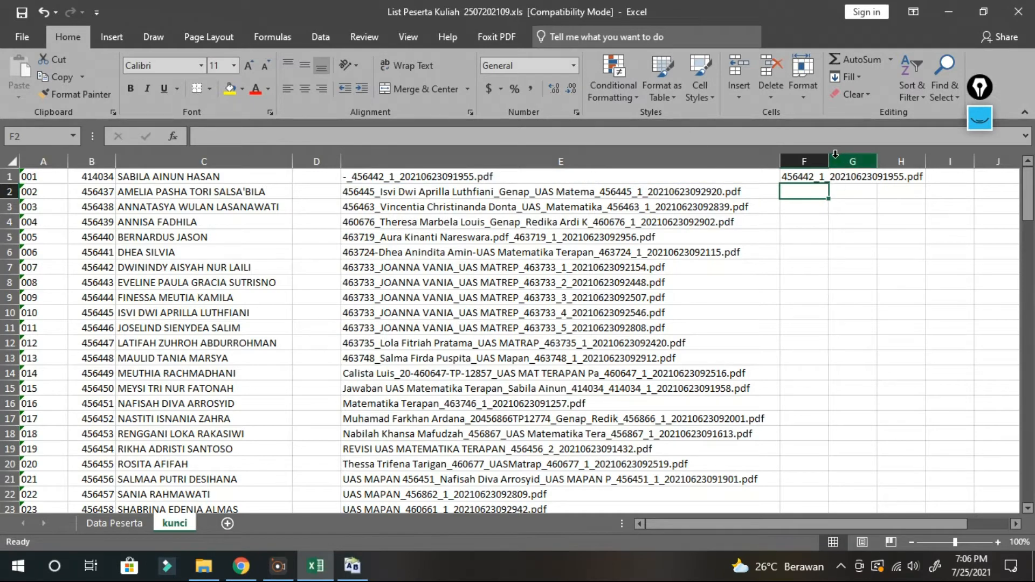
pyautogui.click(818, 177)
pyautogui.moveTo(828, 184); pyautogui.dragTo(804, 497)
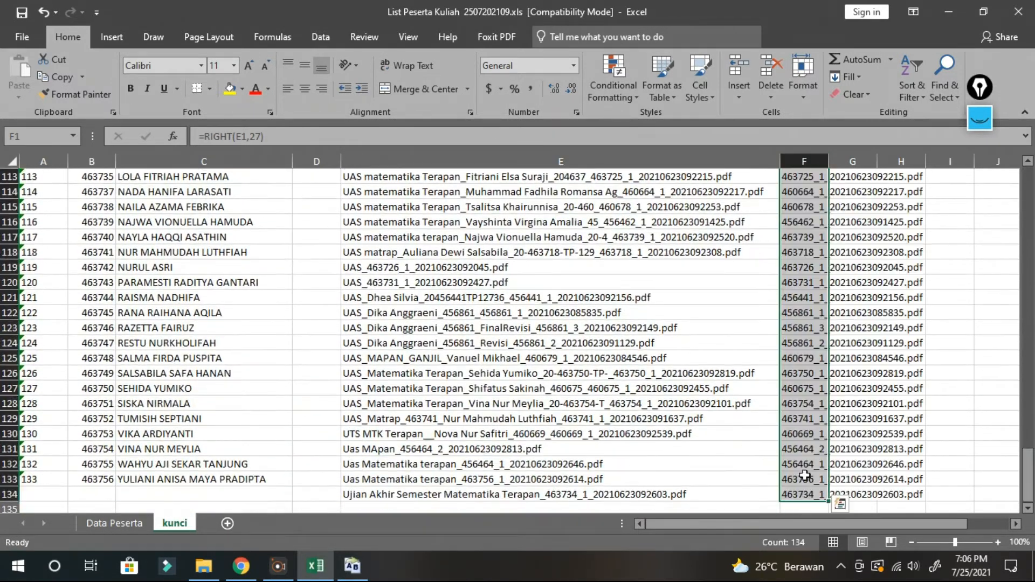
pyautogui.scroll(20, 804, 419)
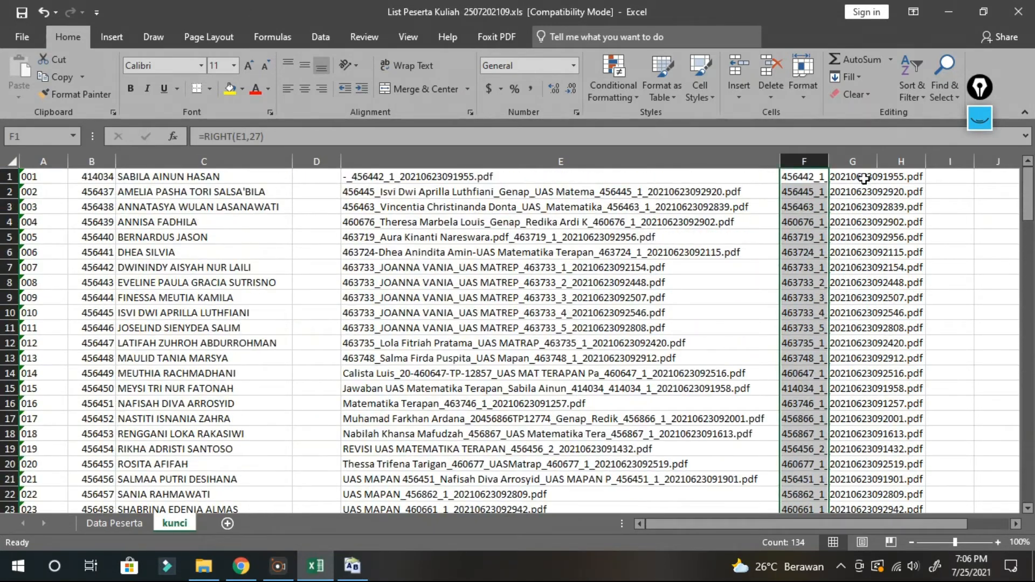
# - Extract the six-digit NIU in G1 with =LEFT(F1,6) and fill the formula down column G to row 134
pyautogui.click(855, 176)
pyautogui.write('=')
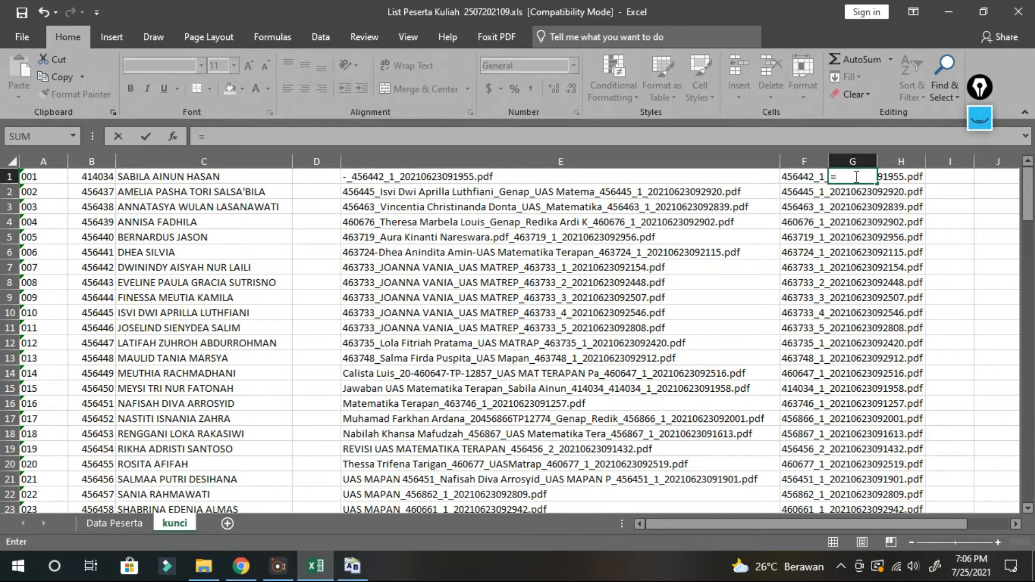
pyautogui.write('LEFT(')
pyautogui.click(797, 176)
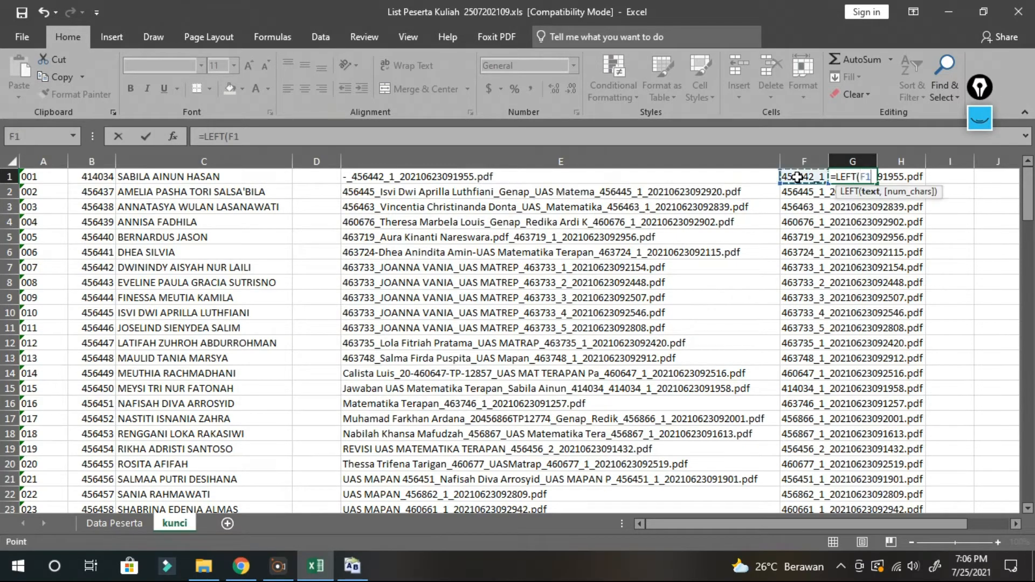
pyautogui.write(',6)')
pyautogui.press('Return')
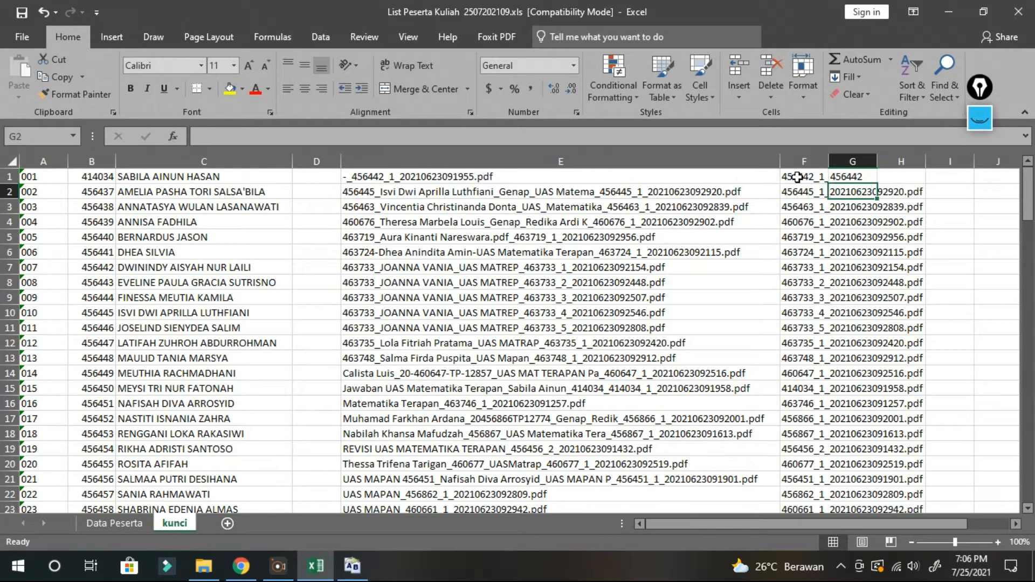
pyautogui.click(841, 176)
pyautogui.moveTo(877, 184); pyautogui.dragTo(864, 497)
pyautogui.scroll(20, 897, 301)
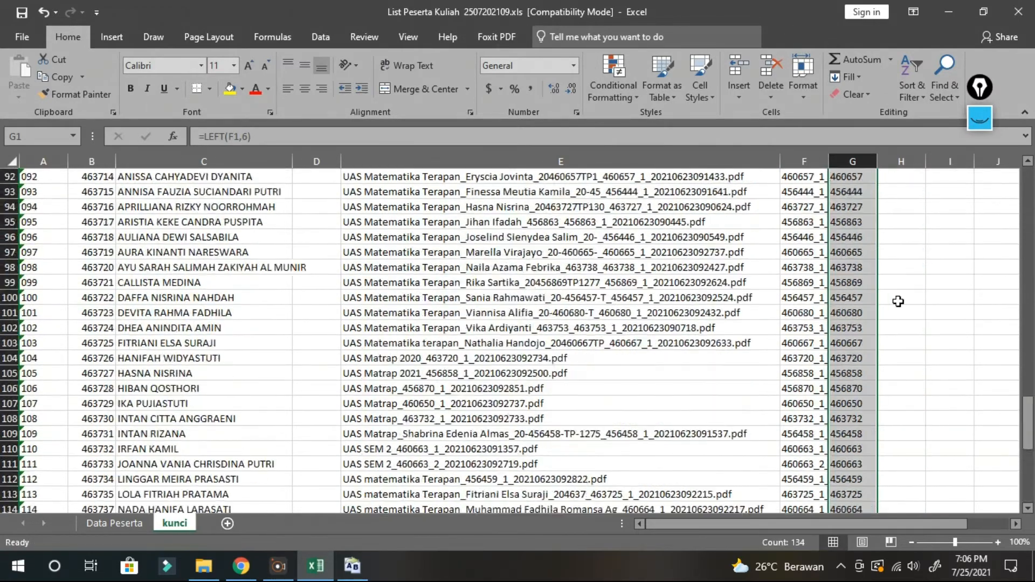
# - Copy column G with the extracted NIUs and open a blank Notepad document
pyautogui.click(902, 237)
pyautogui.click(1017, 524)
pyautogui.click(1016, 523)
pyautogui.click(755, 163)
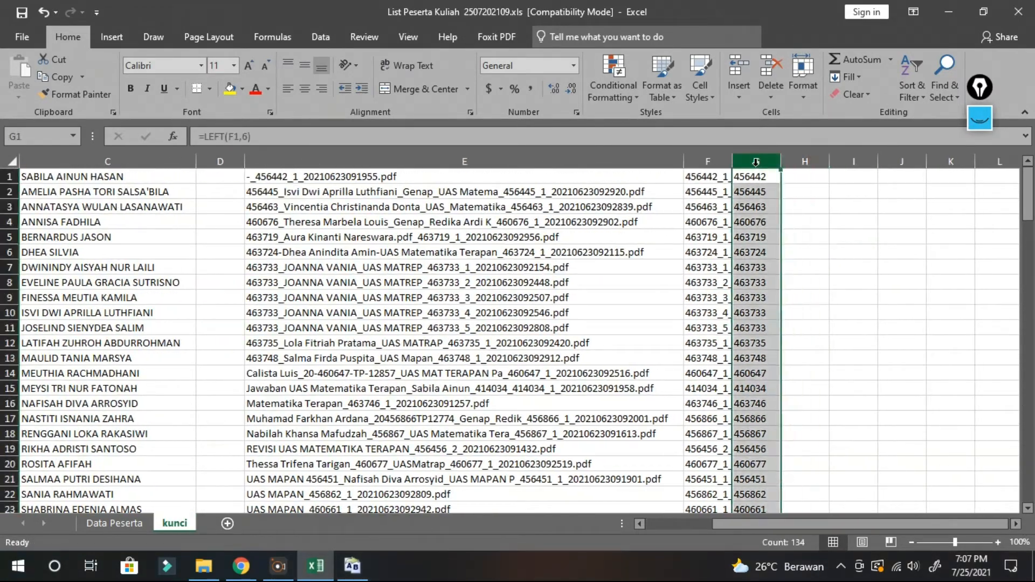
pyautogui.rightClick(754, 163)
pyautogui.click(775, 194)
pyautogui.hotkey('alt', 'space')
pyautogui.write('N')
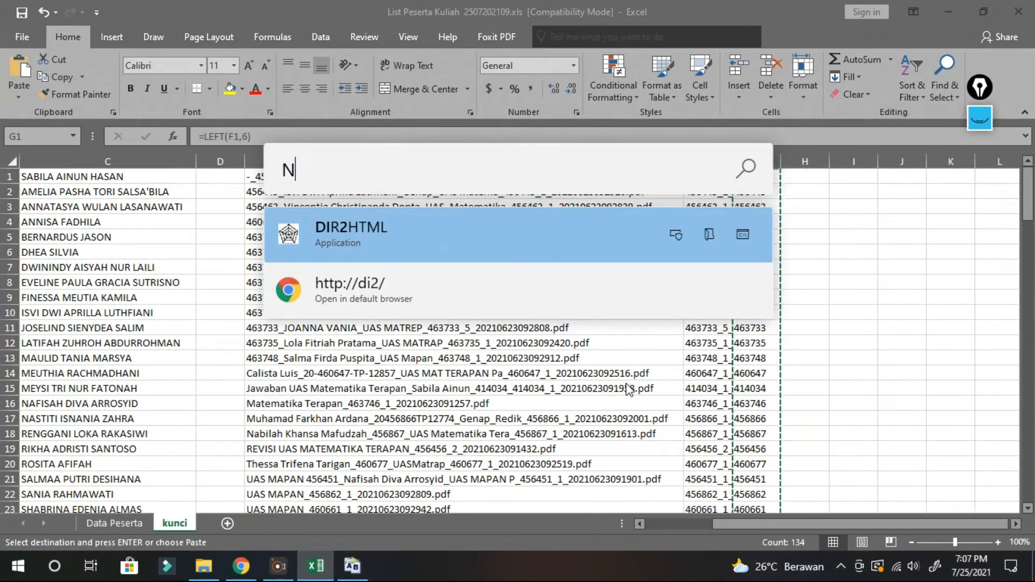
pyautogui.write('OTE')
pyautogui.press('Return')
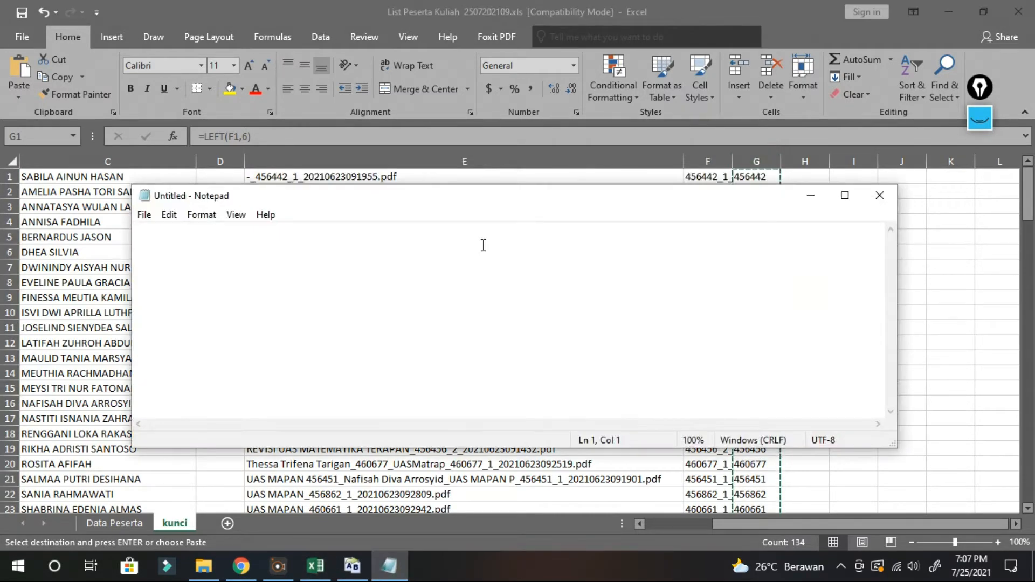
# - Paste the NIUs into Notepad as plain text, copy all of it and close the document without saving
pyautogui.hotkey('ctrl', 'v')
pyautogui.hotkey('ctrl', 'a')
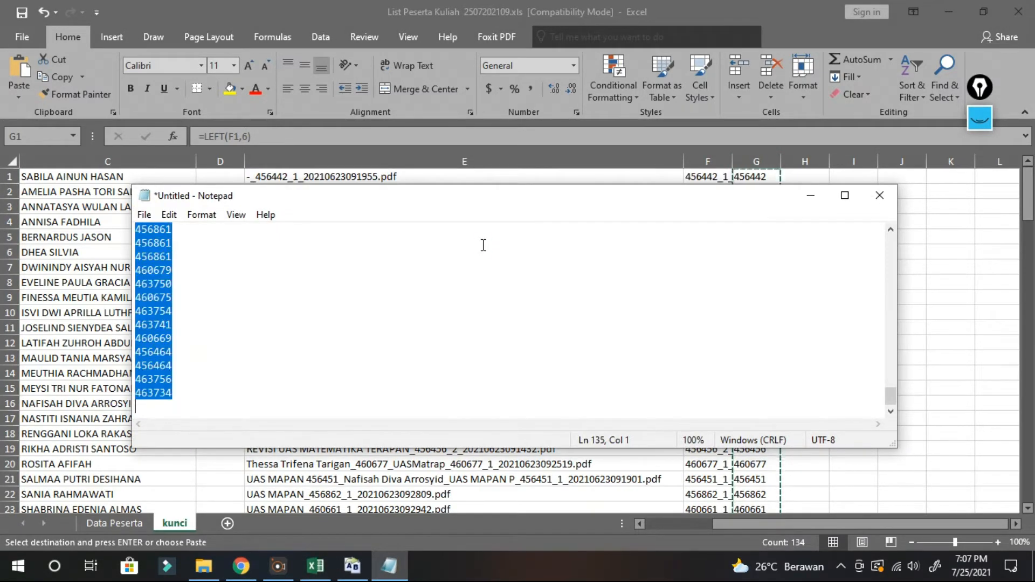
pyautogui.hotkey('ctrl', 'c')
pyautogui.click(880, 195)
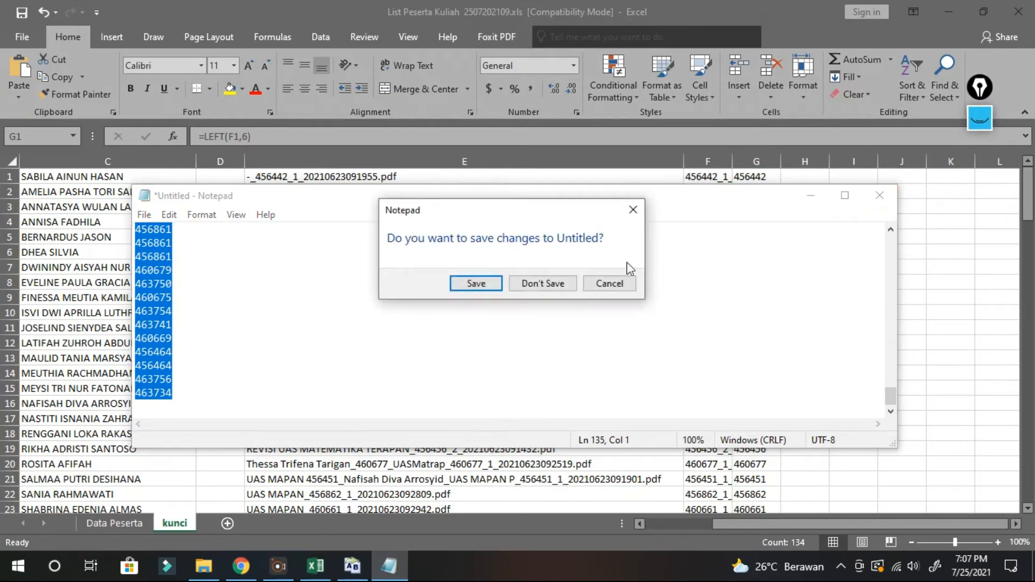
pyautogui.click(541, 289)
# - Paste the plain NIU values at H1 of the kunci sheet in Excel and select cell I1
pyautogui.click(799, 179)
pyautogui.rightClick(799, 179)
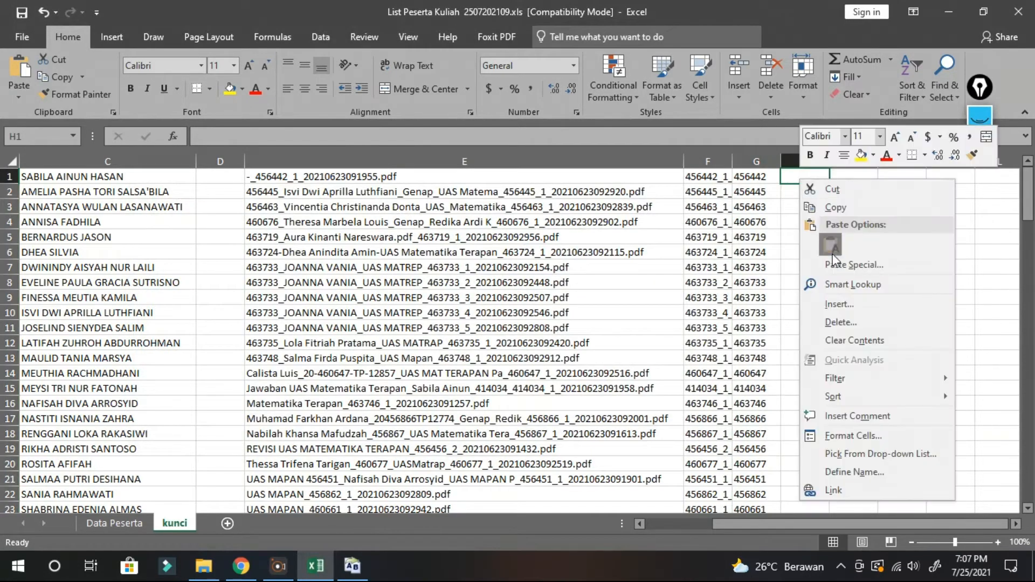
pyautogui.click(831, 246)
pyautogui.click(858, 223)
pyautogui.hscroll(1, 743, 393)
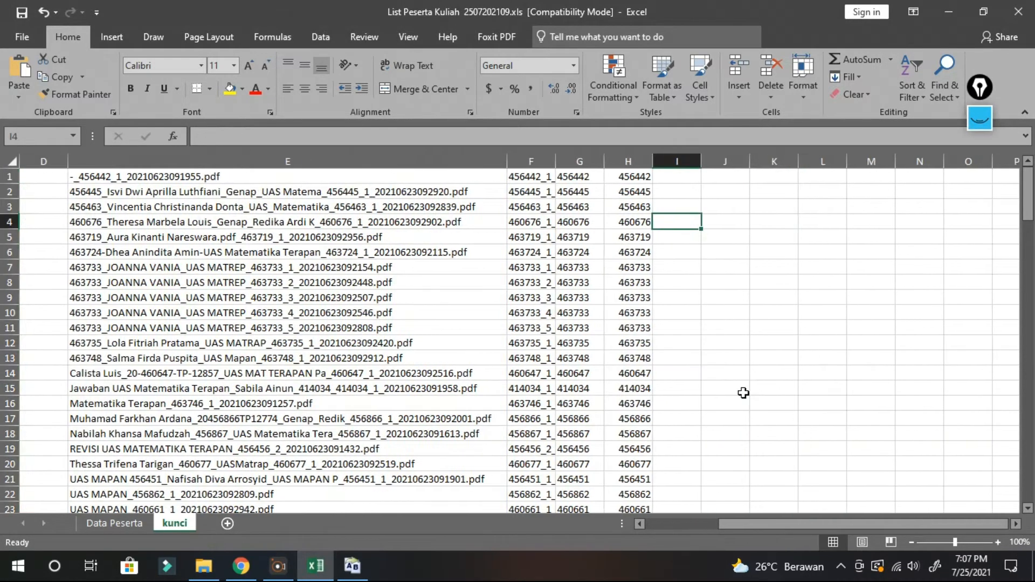
pyautogui.click(680, 177)
# - Handwrite a note starting with "Gunakan fungsi" over the empty columns of the sheet and erase it
pyautogui.click(980, 118)
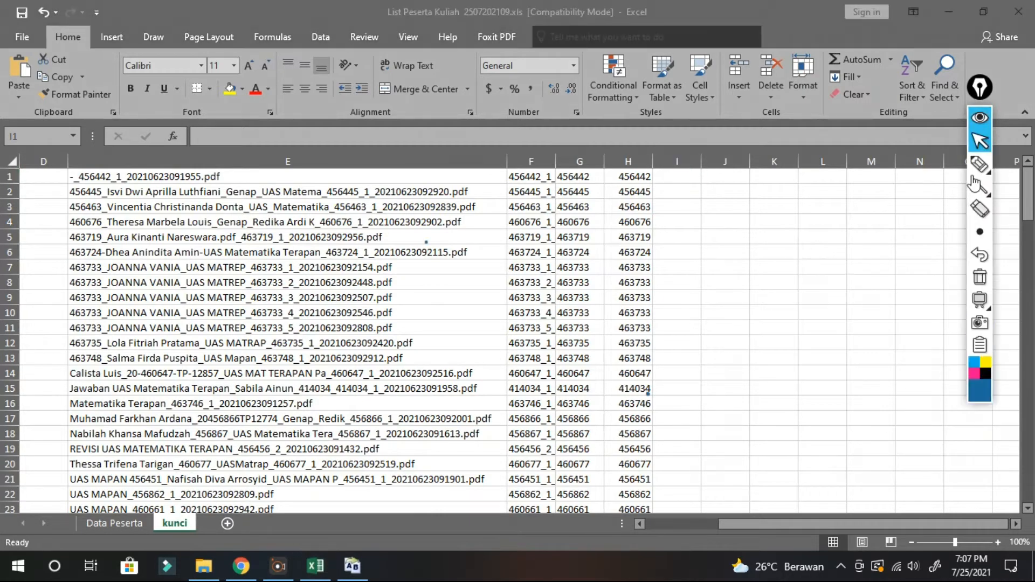
pyautogui.moveTo(779, 202)
pyautogui.mouseDown()
pyautogui.moveTo(890, 213)
pyautogui.moveTo(801, 253)
pyautogui.moveTo(889, 251)
pyautogui.mouseUp()
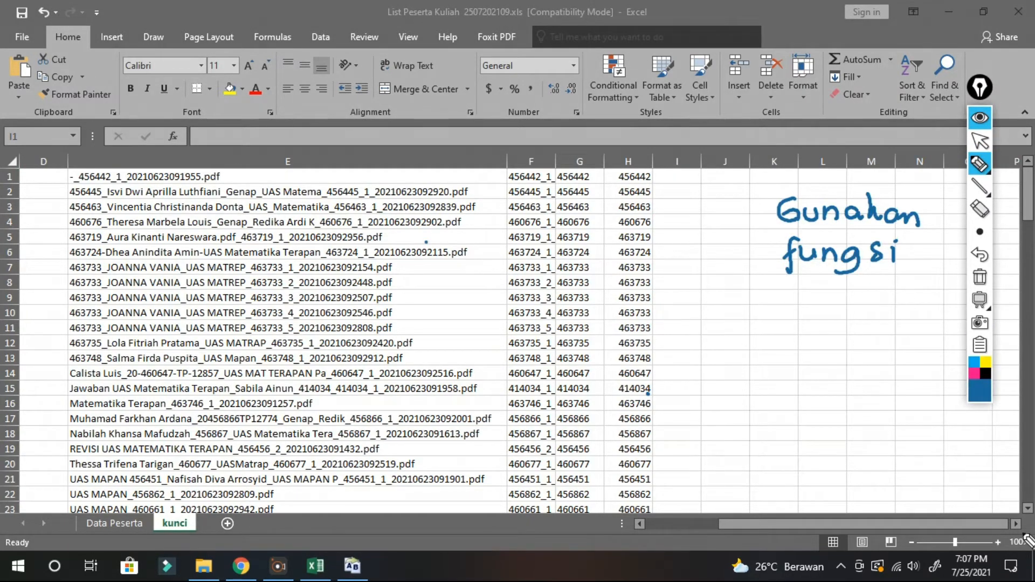
pyautogui.click(980, 141)
pyautogui.click(1016, 524)
pyautogui.click(1016, 524)
pyautogui.click(979, 164)
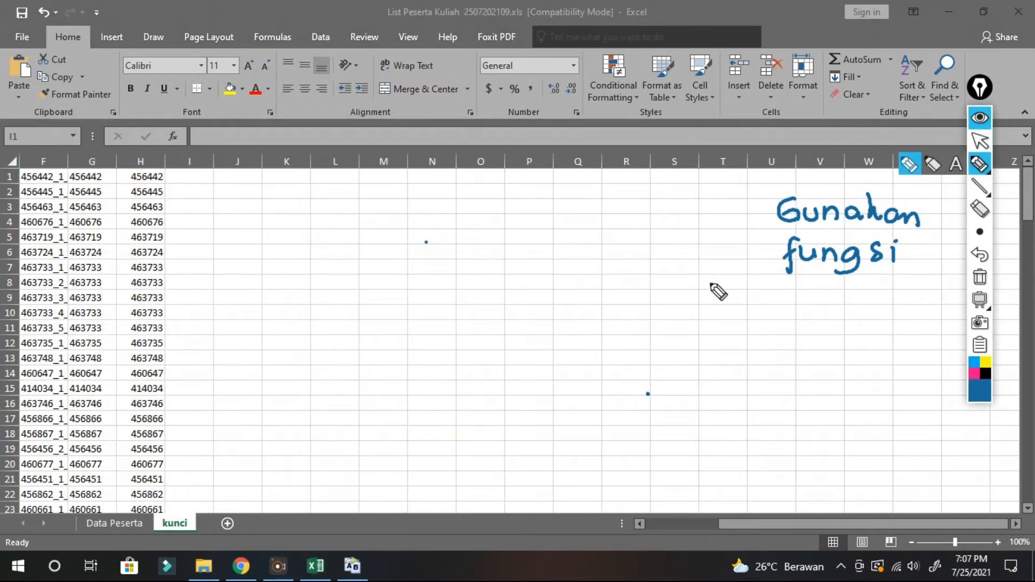
pyautogui.moveTo(508, 316)
pyautogui.mouseDown()
pyautogui.moveTo(710, 335)
pyautogui.moveTo(854, 323)
pyautogui.moveTo(561, 381)
pyautogui.moveTo(605, 384)
pyautogui.moveTo(701, 360)
pyautogui.moveTo(754, 360)
pyautogui.moveTo(802, 387)
pyautogui.moveTo(876, 377)
pyautogui.moveTo(739, 435)
pyautogui.moveTo(891, 407)
pyautogui.mouseUp()
pyautogui.click(980, 210)
pyautogui.moveTo(792, 212)
pyautogui.mouseDown()
pyautogui.moveTo(774, 266)
pyautogui.moveTo(873, 377)
pyautogui.moveTo(751, 386)
pyautogui.moveTo(695, 302)
pyautogui.moveTo(503, 357)
pyautogui.mouseUp()
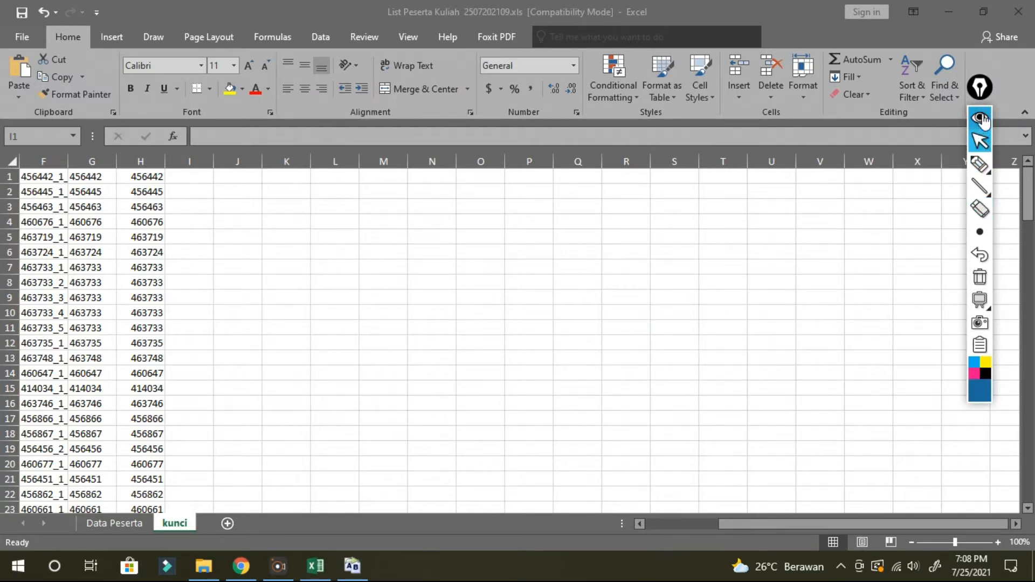
pyautogui.click(979, 117)
# - Begin an INDEX formula in cell I1 of the kunci sheet with the absolute array $A$1:$A$133
pyautogui.moveTo(859, 527); pyautogui.dragTo(775, 519)
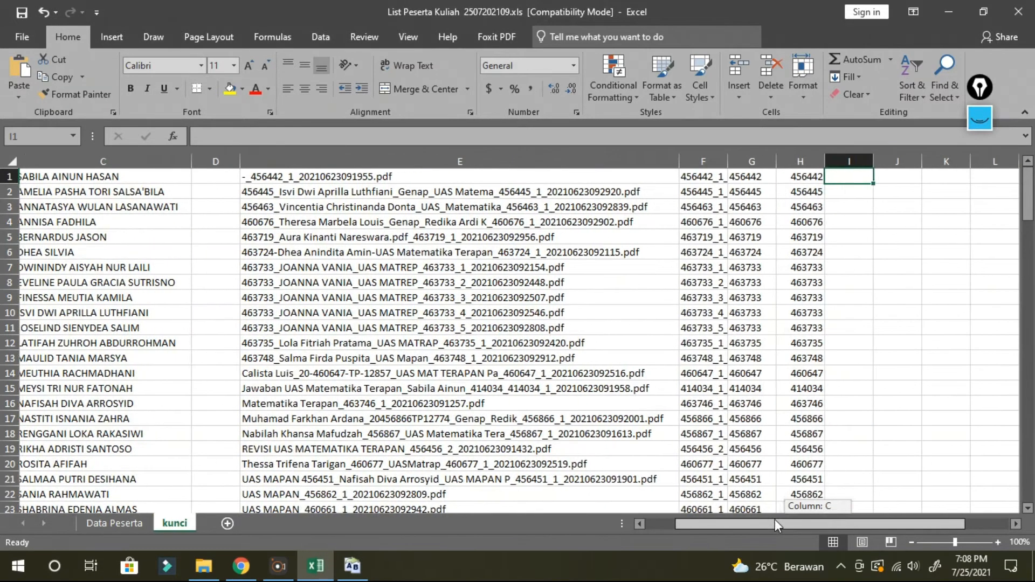
pyautogui.write('=INDEX(')
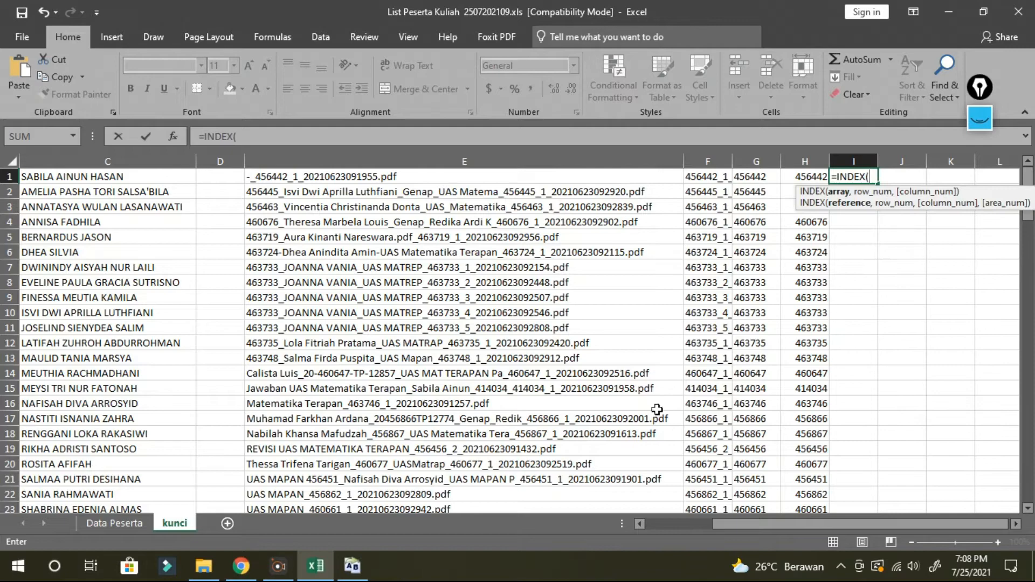
pyautogui.moveTo(728, 525); pyautogui.dragTo(660, 530)
pyautogui.moveTo(48, 176); pyautogui.dragTo(39, 479)
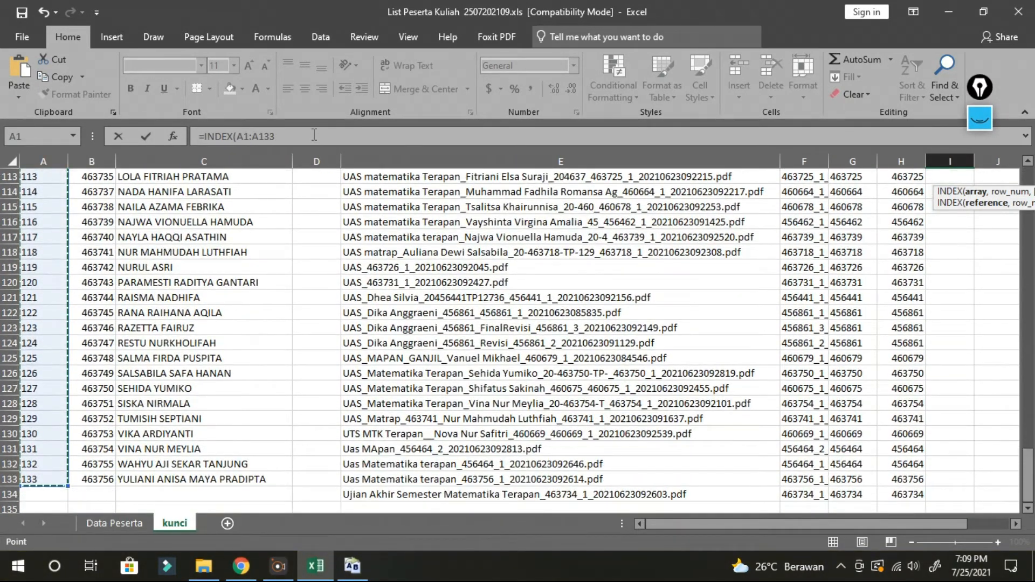
pyautogui.press('F4')
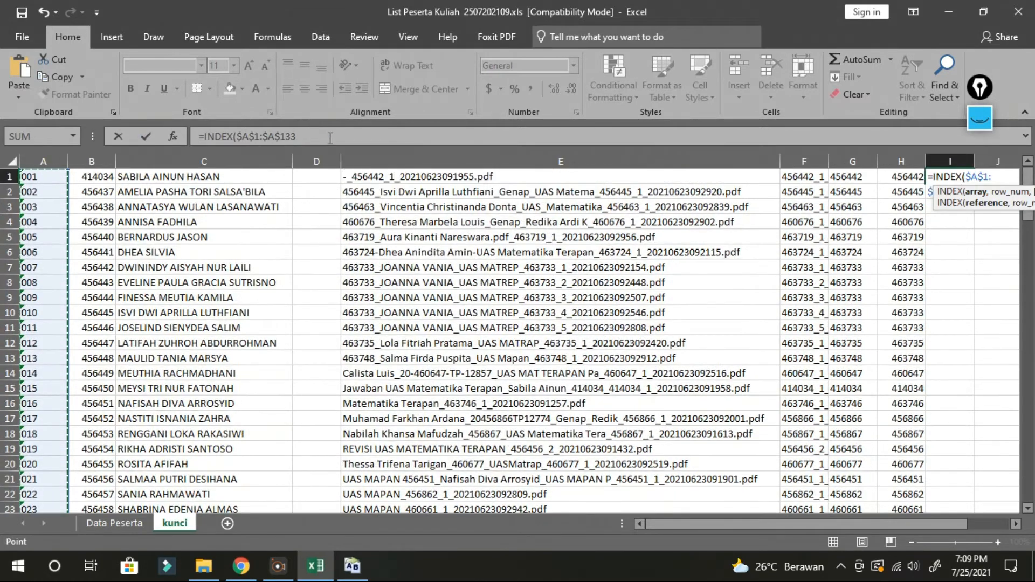
# - Complete the I1 formula with MATCH(H1,$B$1:$B$133,0) as the row number of the INDEX function
pyautogui.write(',MATCH')
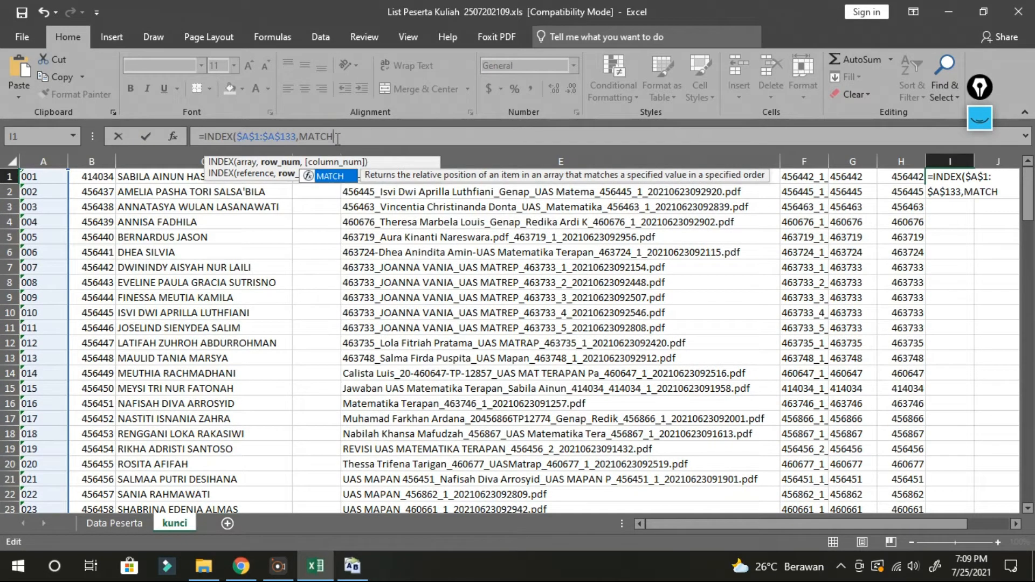
pyautogui.write('(')
pyautogui.click(901, 179)
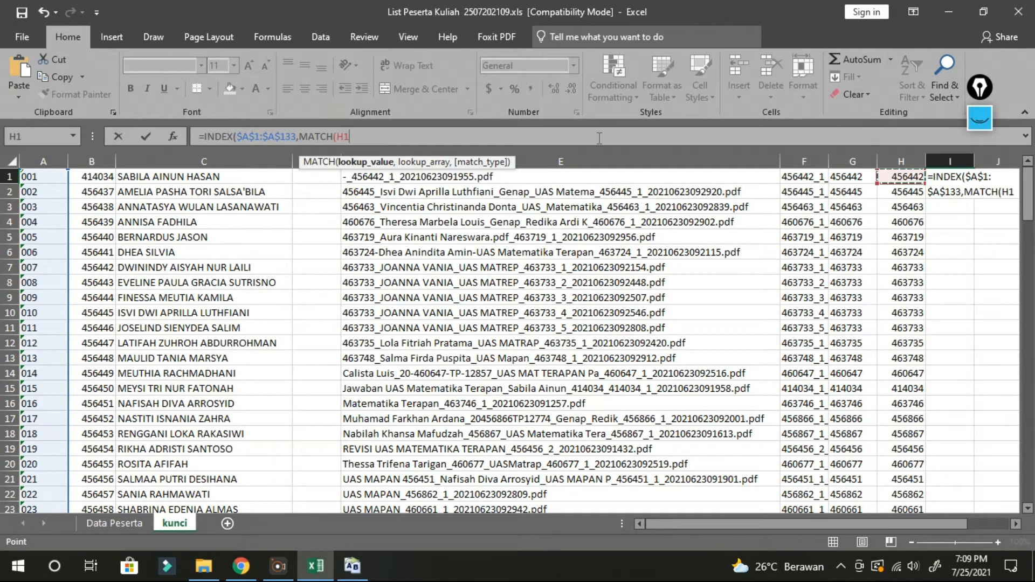
pyautogui.write(',')
pyautogui.moveTo(90, 181); pyautogui.dragTo(86, 480)
pyautogui.press('F4')
pyautogui.write(',0))')
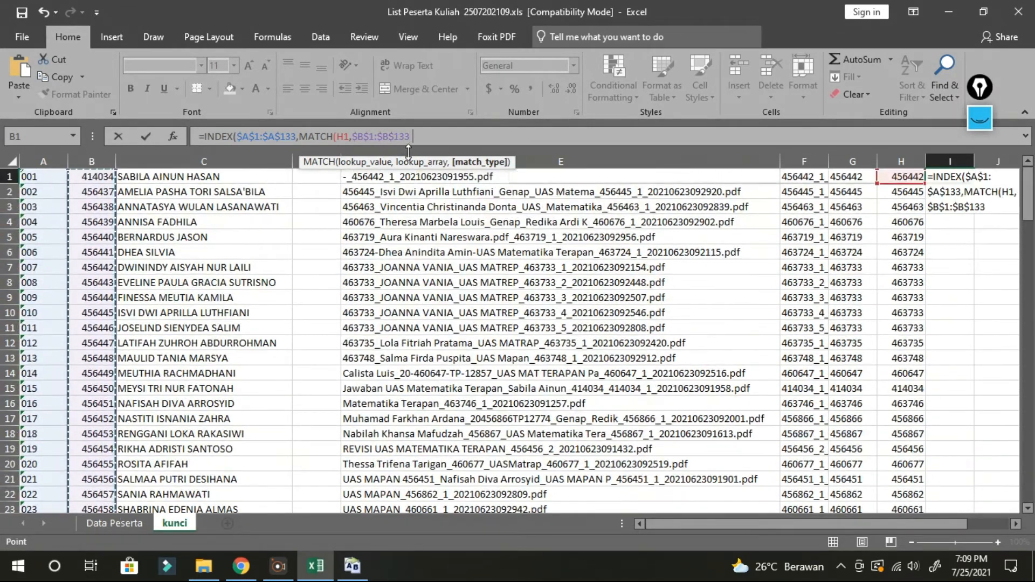
pyautogui.press('Return')
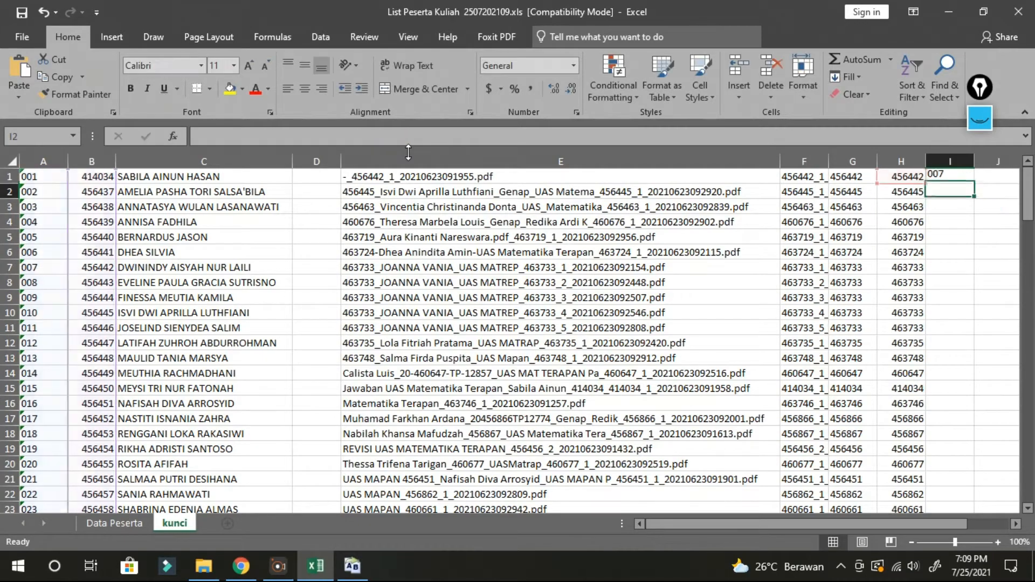
# - Fill the I1 formula down column I for all listed files and widen column J to fit full names
pyautogui.click(959, 178)
pyautogui.moveTo(974, 184); pyautogui.dragTo(950, 487)
pyautogui.scroll(20, 942, 372)
pyautogui.click(992, 383)
pyautogui.hscroll(4, 992, 383)
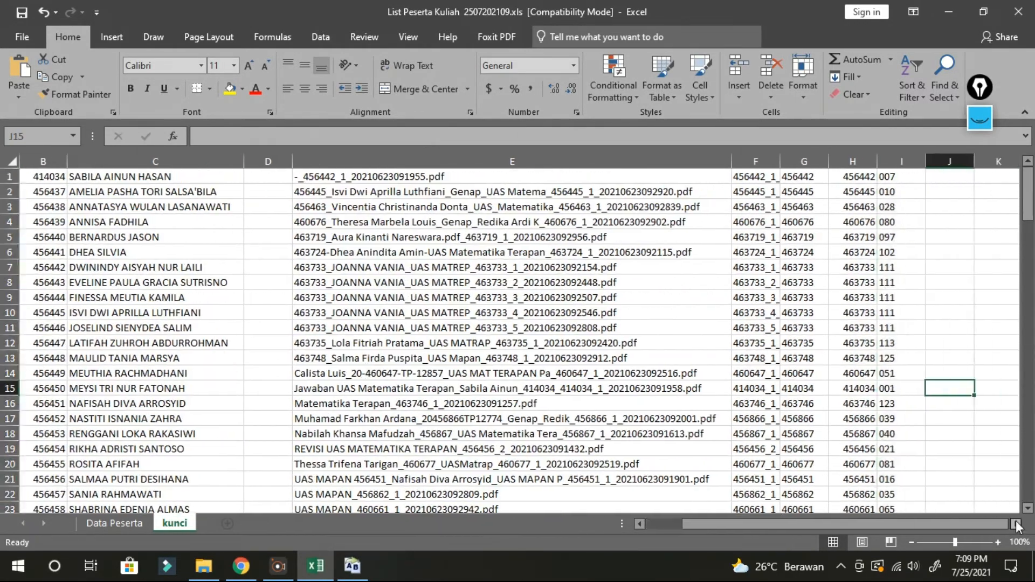
pyautogui.moveTo(701, 161); pyautogui.dragTo(889, 194)
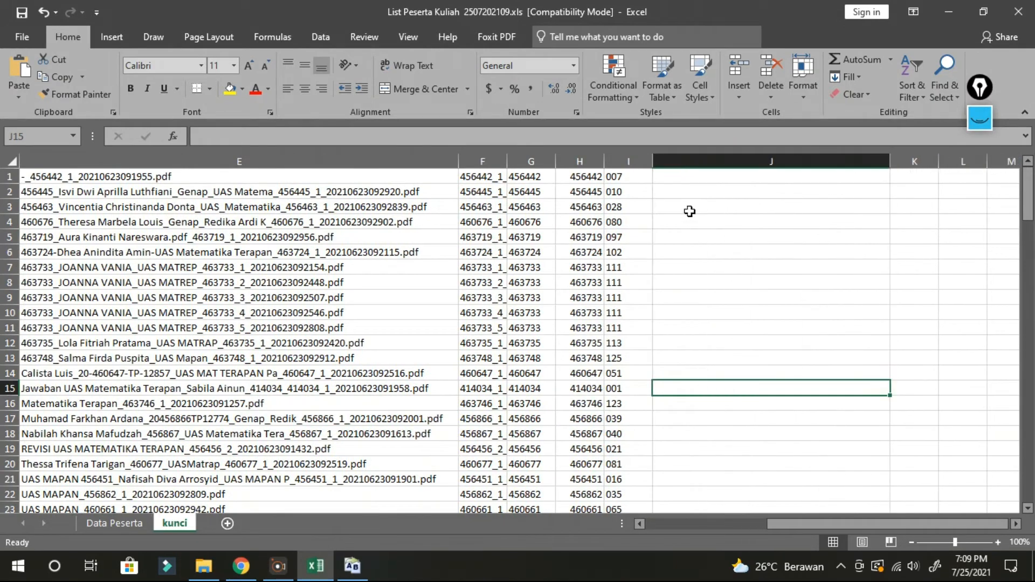
# - Copy the INDEX/MATCH formula text from cell I1 and paste it unchanged into cell J1
pyautogui.click(643, 176)
pyautogui.tripleClick(547, 136)
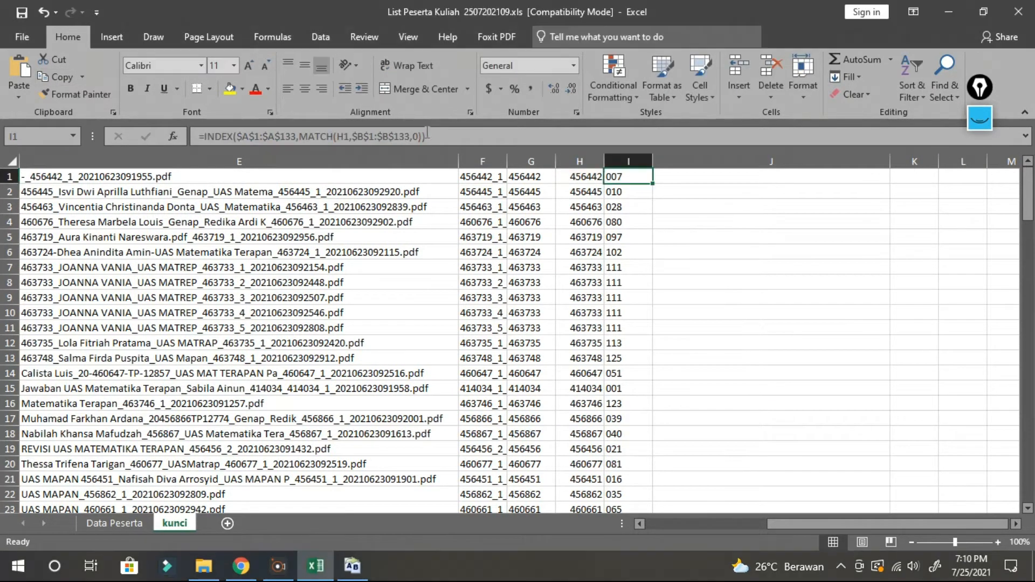
pyautogui.moveTo(427, 136); pyautogui.dragTo(197, 136)
pyautogui.hotkey('ctrl', 'c')
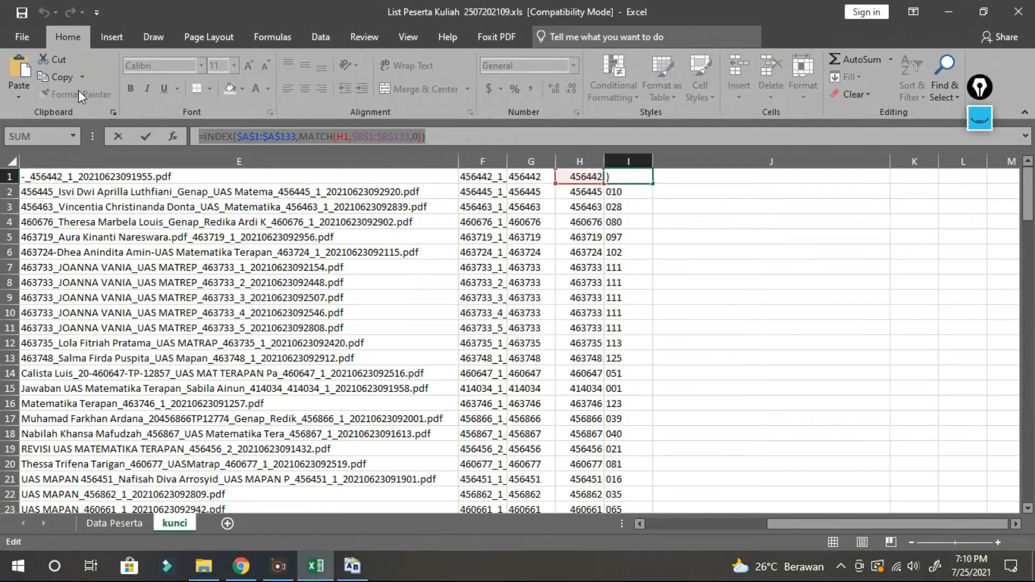
pyautogui.press('Escape')
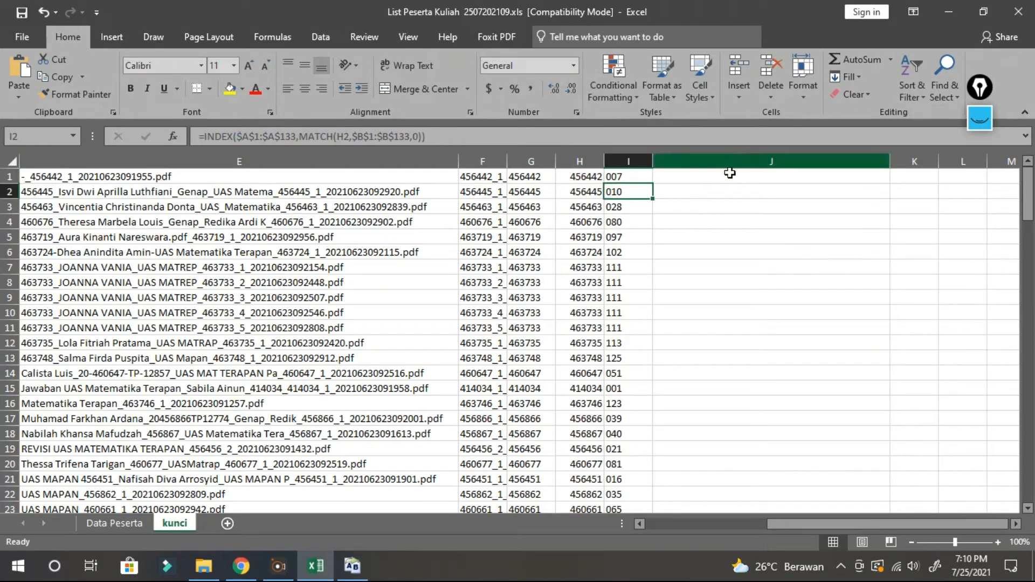
pyautogui.click(727, 177)
pyautogui.rightClick(421, 139)
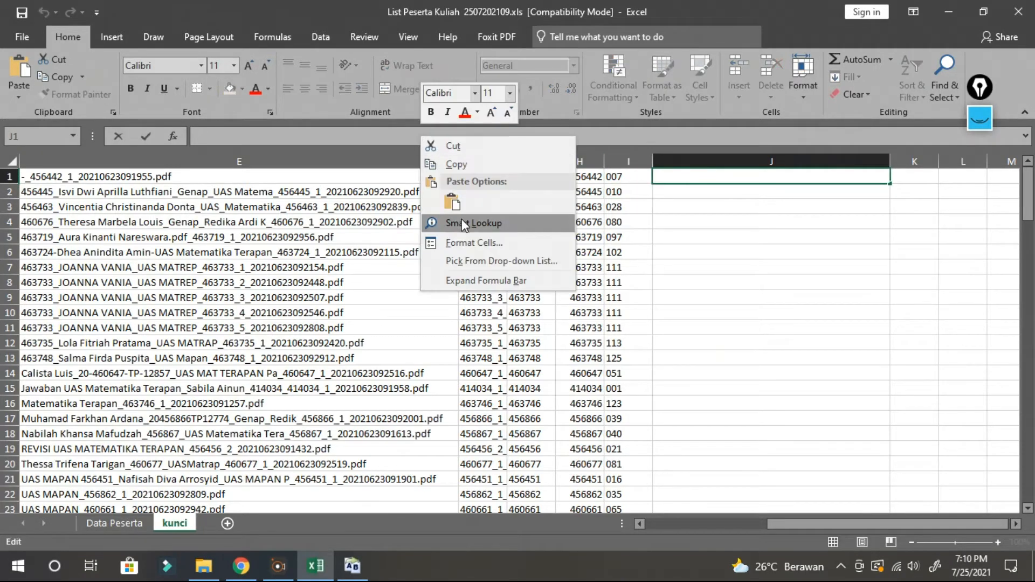
pyautogui.click(452, 203)
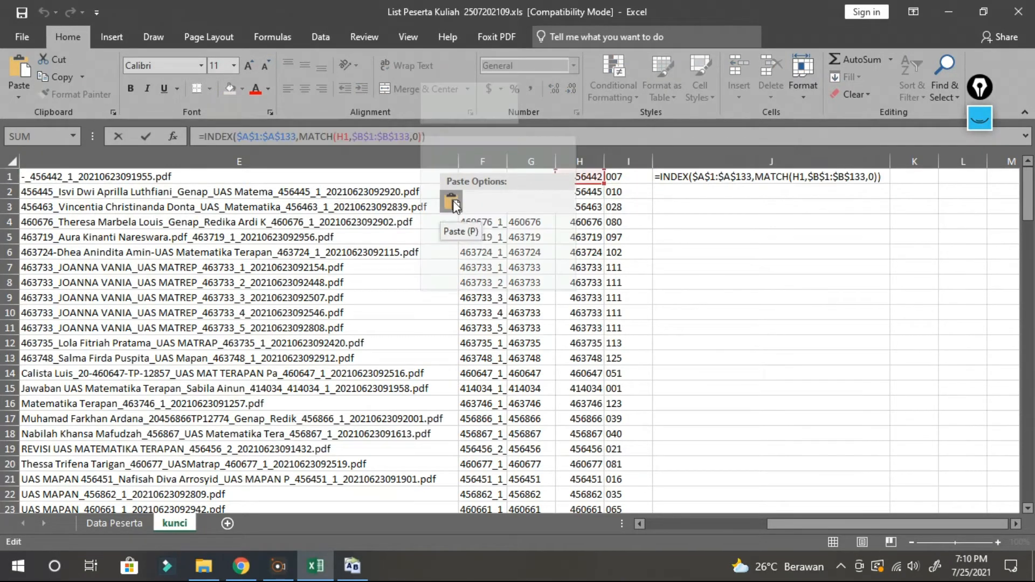
# - Change the INDEX array in the J1 formula to the name range $C$1:$C$133, keeping the MATCH part as is
pyautogui.doubleClick(704, 178)
pyautogui.moveTo(823, 524); pyautogui.dragTo(654, 520)
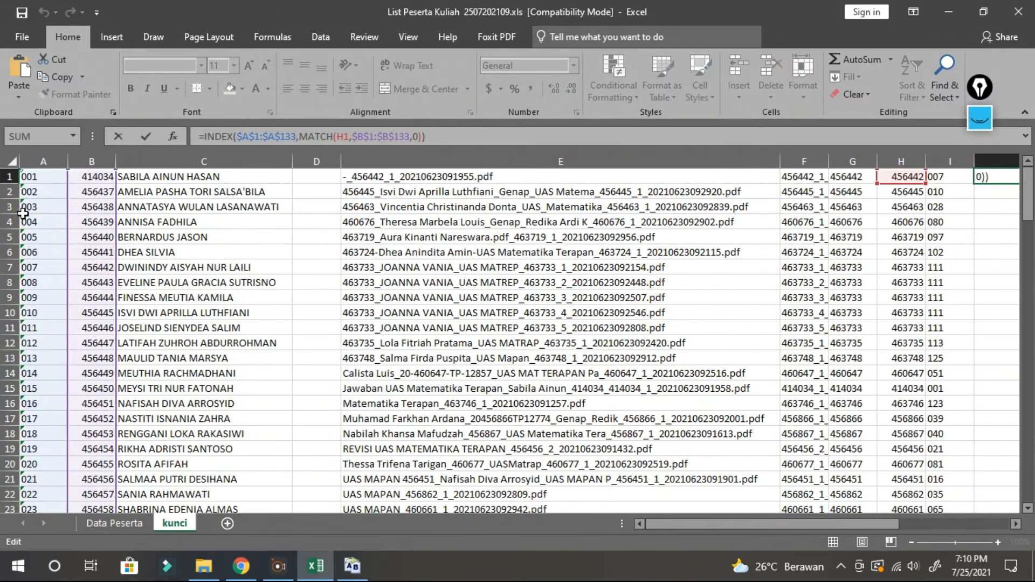
pyautogui.moveTo(61, 214); pyautogui.dragTo(197, 215)
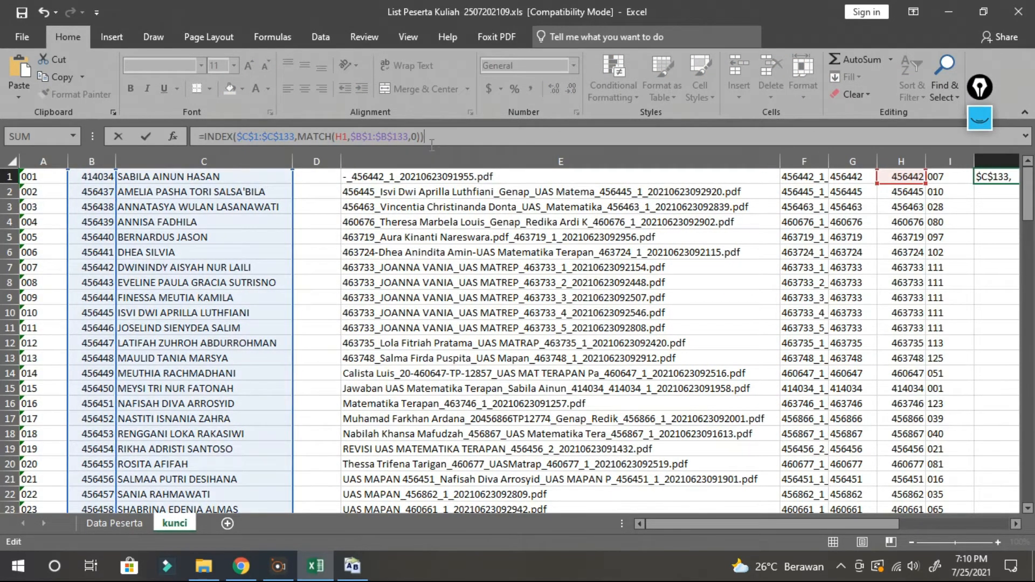
pyautogui.press('Return')
# - Fill the J1 name lookup formula down column J to row 134 and select cell K1
pyautogui.click(828, 176)
pyautogui.moveTo(938, 184); pyautogui.dragTo(898, 483)
pyautogui.scroll(20, 866, 298)
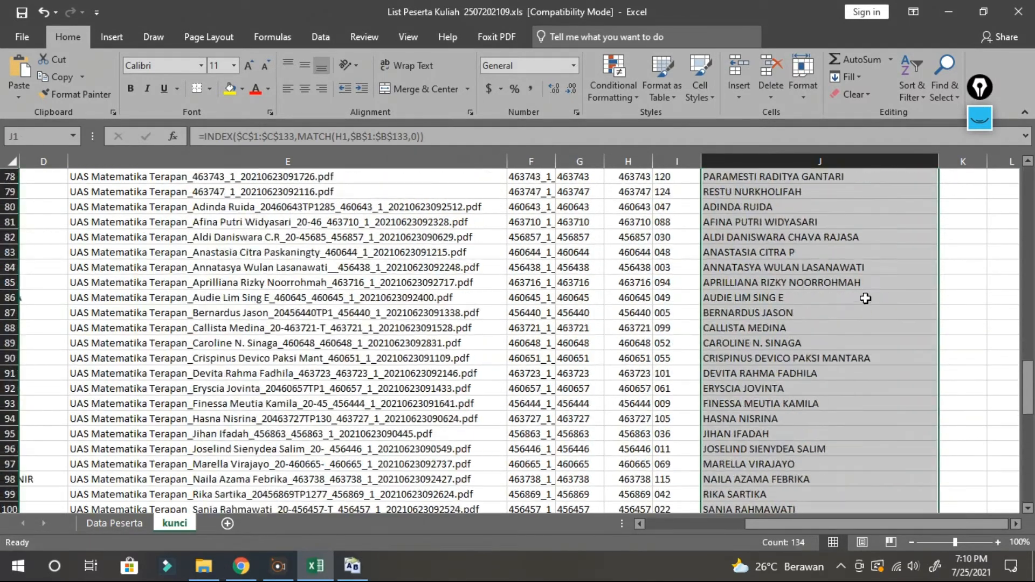
pyautogui.hscroll(3, 1004, 526)
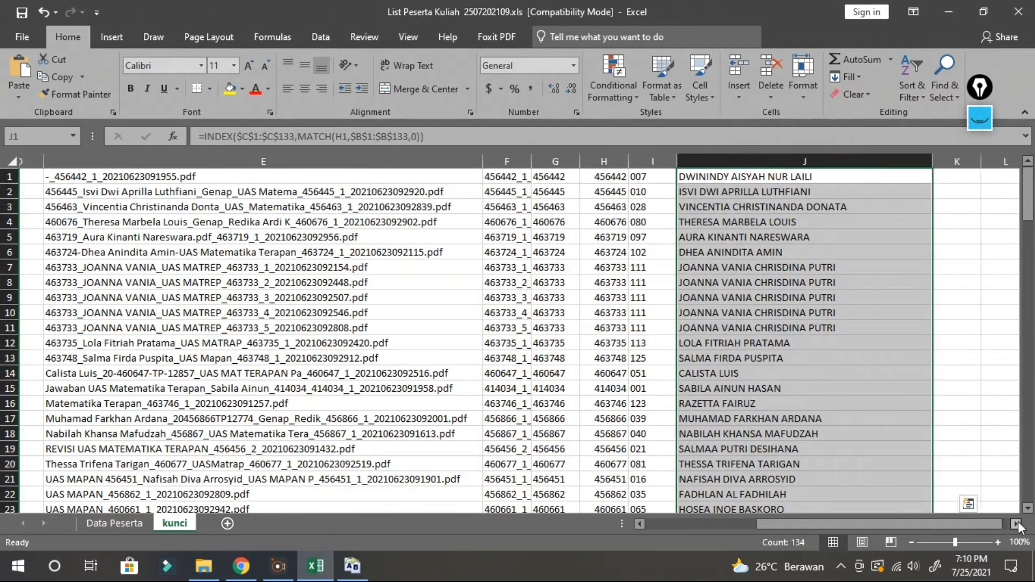
pyautogui.click(541, 358)
pyautogui.click(444, 183)
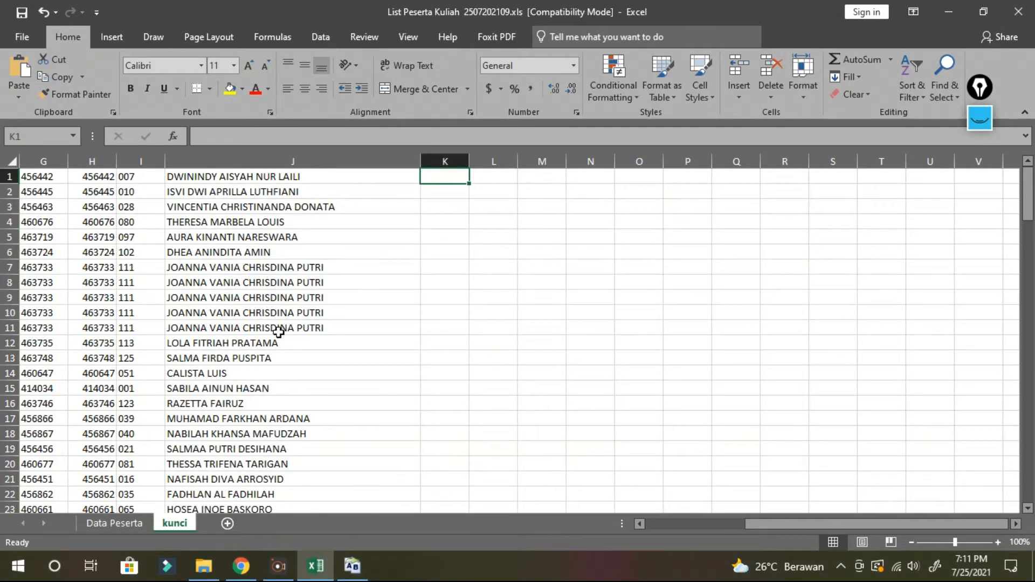
# - Handwrite the note "Format no nama" with the pen tool over the empty columns beside the names
pyautogui.click(980, 119)
pyautogui.click(977, 163)
pyautogui.moveTo(545, 198)
pyautogui.mouseDown()
pyautogui.moveTo(545, 222)
pyautogui.moveTo(567, 197)
pyautogui.mouseUp()
pyautogui.moveTo(545, 210); pyautogui.dragTo(564, 209)
pyautogui.moveTo(579, 207); pyautogui.dragTo(580, 207)
pyautogui.moveTo(593, 205)
pyautogui.mouseDown()
pyautogui.moveTo(600, 213)
pyautogui.moveTo(689, 205)
pyautogui.mouseUp()
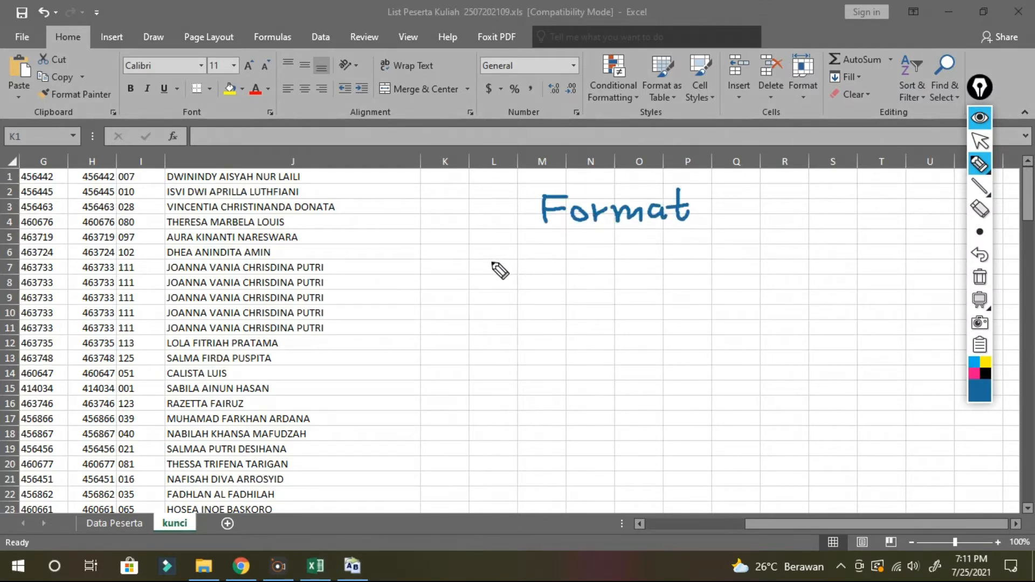
pyautogui.moveTo(488, 260); pyautogui.dragTo(506, 280)
pyautogui.moveTo(530, 261); pyautogui.dragTo(680, 279)
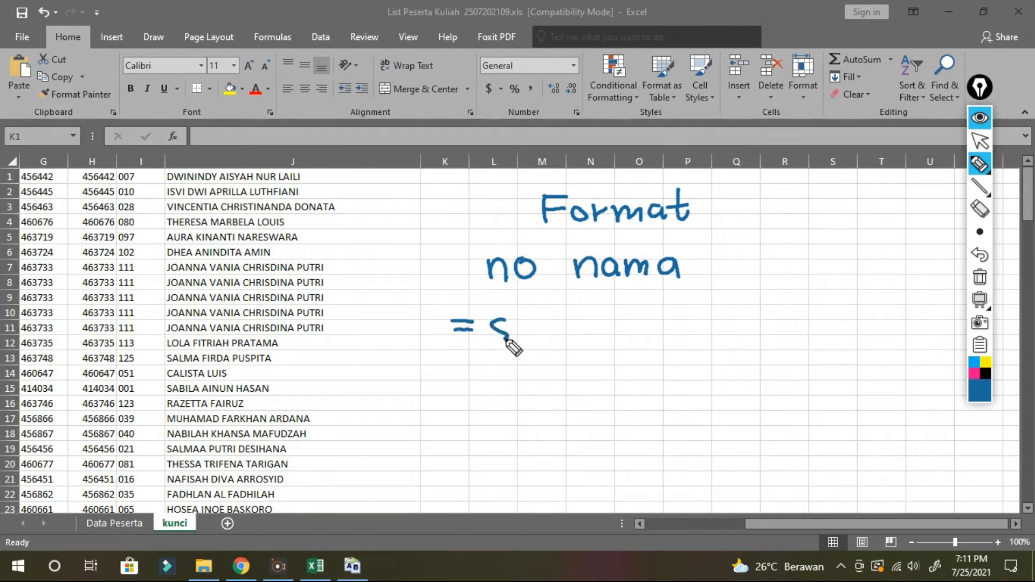
# - Handwrite the formula pattern =selnomor&"_"&selnama&".pdf" below the note and erase all the handwriting
pyautogui.moveTo(507, 340)
pyautogui.mouseDown()
pyautogui.moveTo(646, 330)
pyautogui.moveTo(699, 311)
pyautogui.moveTo(714, 322)
pyautogui.mouseUp()
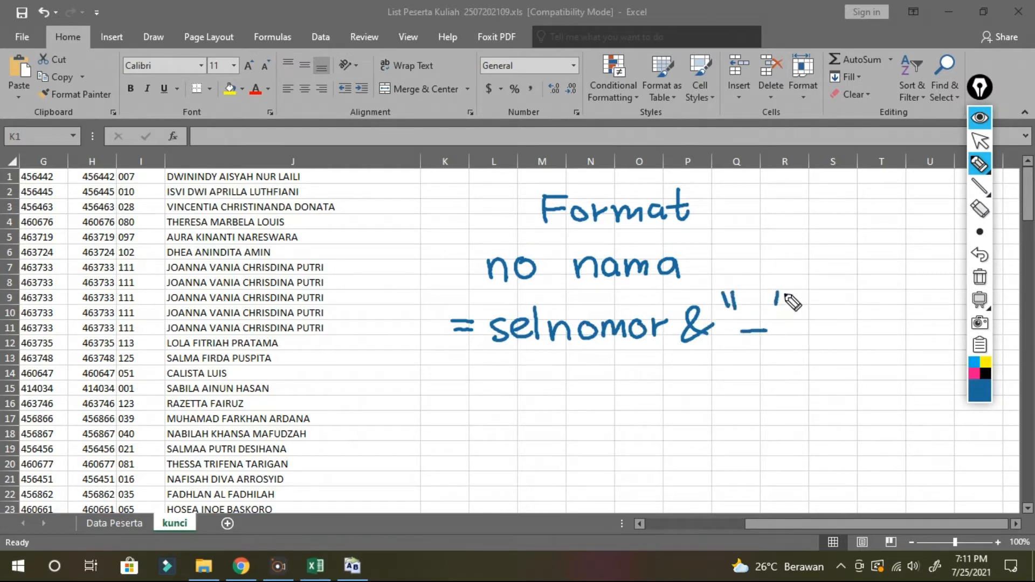
pyautogui.moveTo(787, 292); pyautogui.dragTo(784, 305)
pyautogui.moveTo(820, 306); pyautogui.dragTo(819, 330)
pyautogui.moveTo(504, 389); pyautogui.dragTo(708, 386)
pyautogui.moveTo(725, 365); pyautogui.dragTo(817, 399)
pyautogui.click(744, 389)
pyautogui.moveTo(838, 378); pyautogui.dragTo(820, 414)
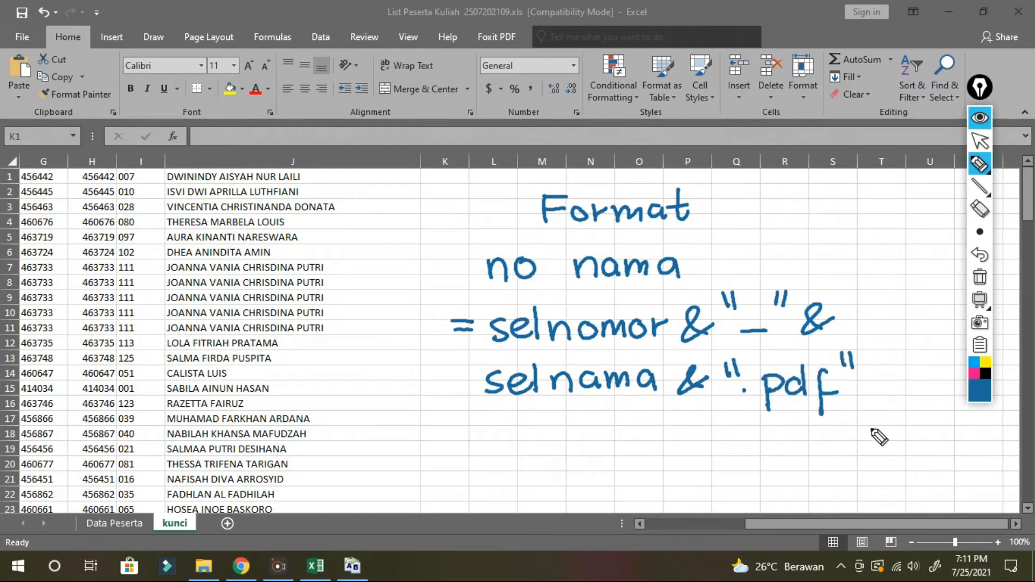
pyautogui.click(980, 208)
pyautogui.moveTo(488, 323)
pyautogui.mouseDown()
pyautogui.moveTo(668, 203)
pyautogui.moveTo(598, 421)
pyautogui.moveTo(859, 393)
pyautogui.mouseUp()
pyautogui.click(979, 143)
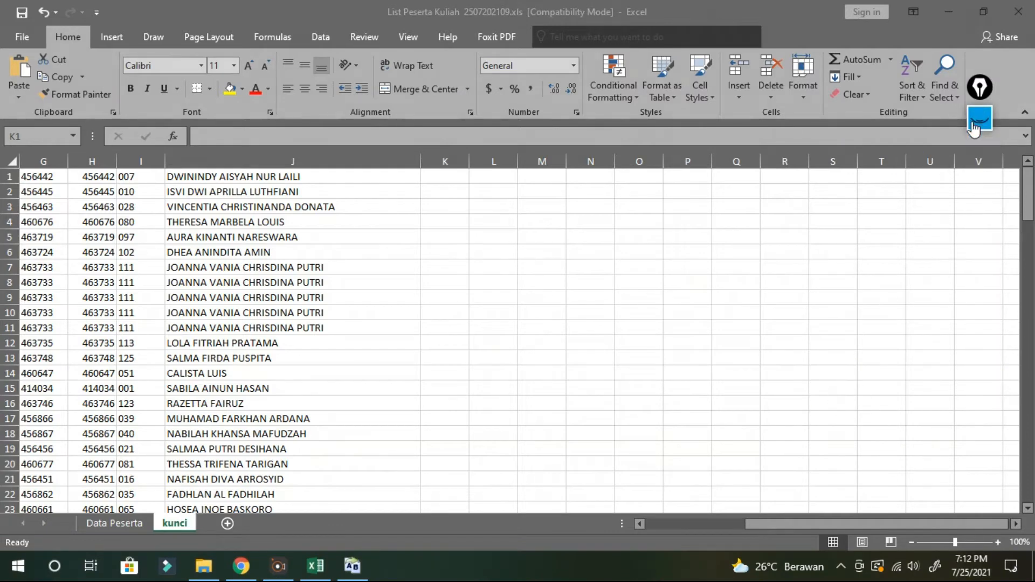
# - Enter the formula =I1&" "&J1&".PDF" in cell K1 to build the new file name
pyautogui.write('=')
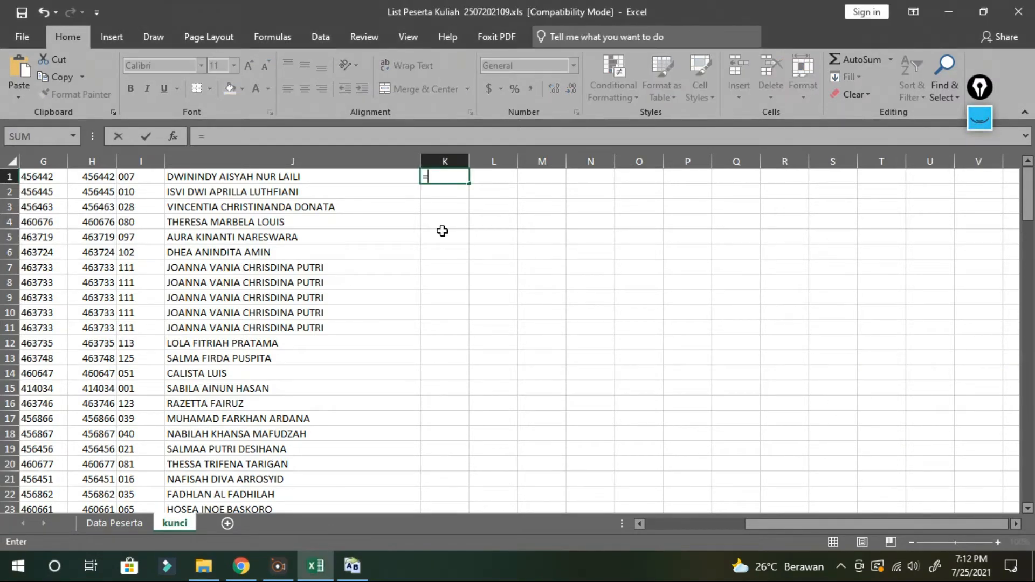
pyautogui.click(154, 176)
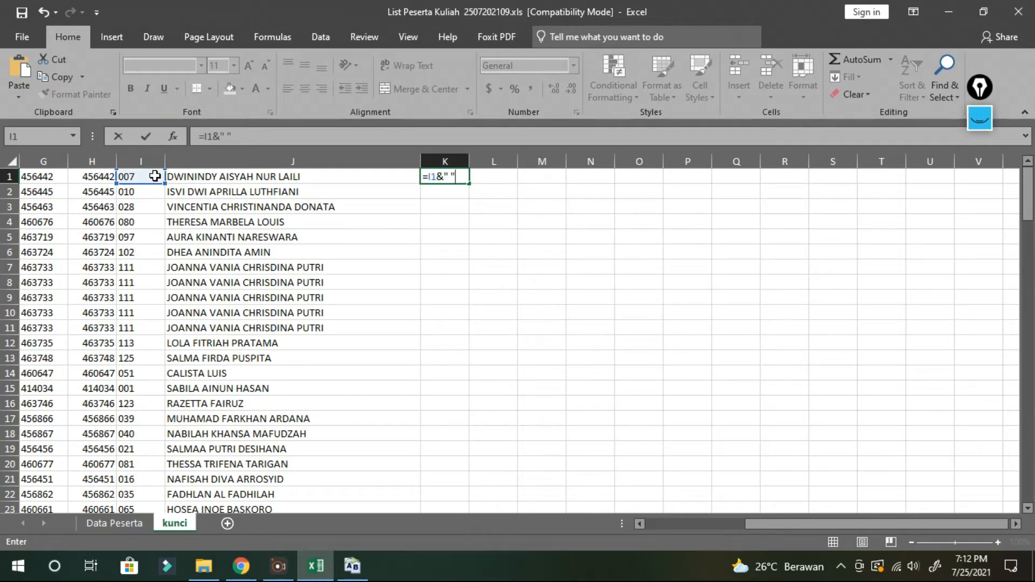
pyautogui.click(181, 176)
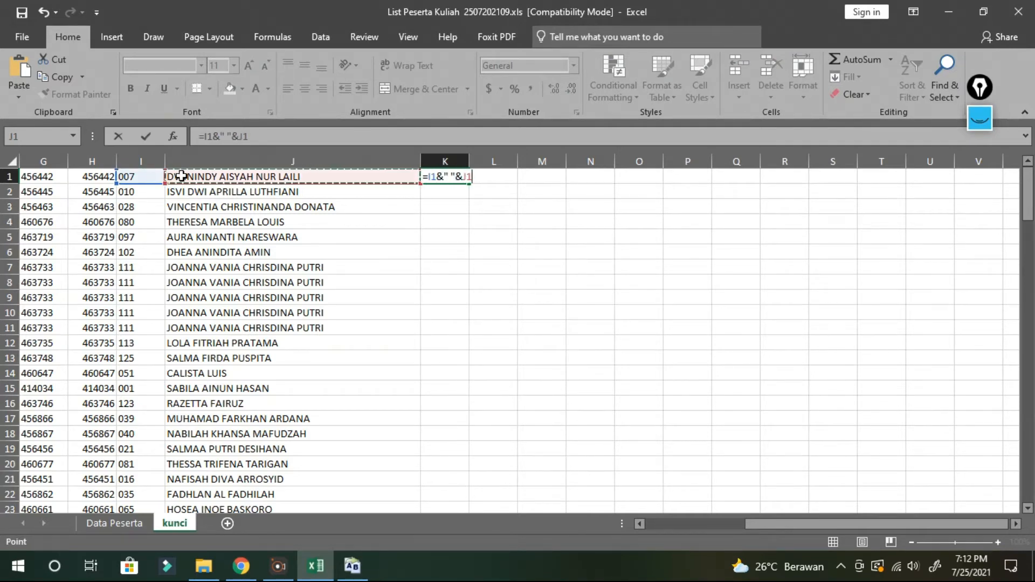
pyautogui.write('&".PDF')
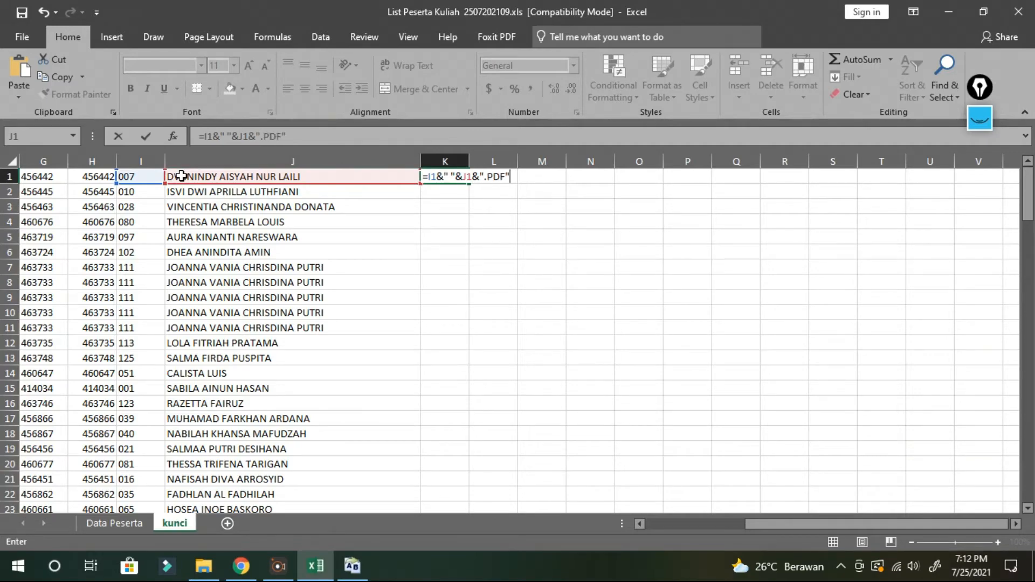
pyautogui.press('Return')
# - Widen column K and fill the K1 file name formula down for all listed files
pyautogui.moveTo(469, 161); pyautogui.dragTo(544, 478)
pyautogui.click(598, 177)
pyautogui.click(633, 330)
pyautogui.scroll(20, 633, 339)
# - Freeze the panes at column F so the original file names in column E stay in view
pyautogui.moveTo(800, 523); pyautogui.dragTo(749, 523)
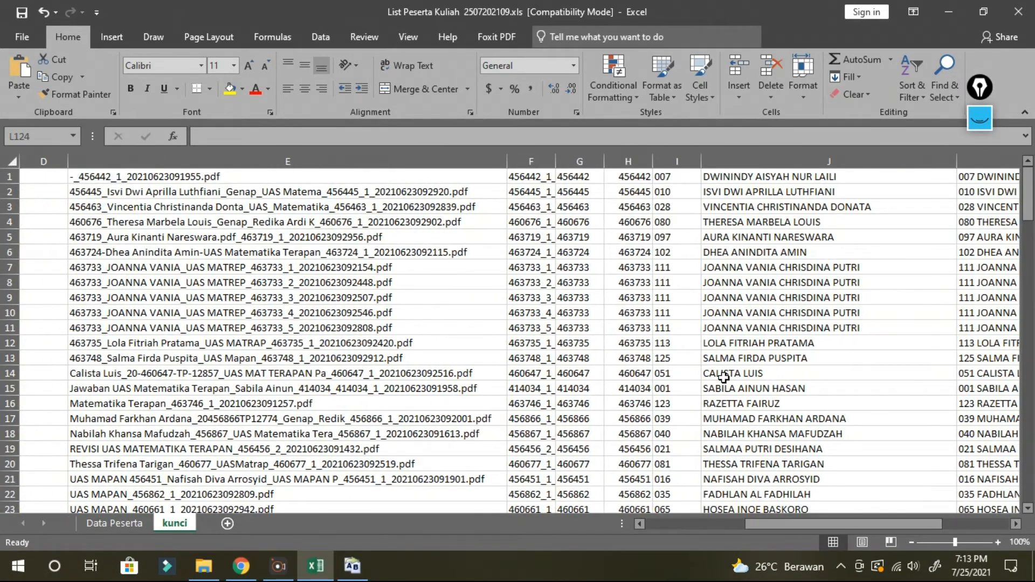
pyautogui.click(532, 160)
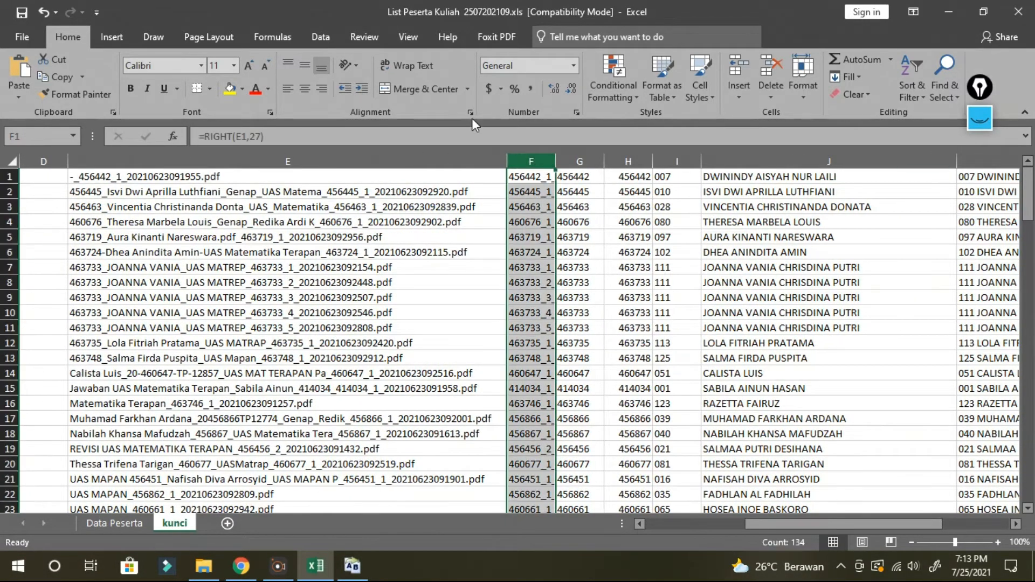
pyautogui.moveTo(817, 519)
pyautogui.mouseDown()
pyautogui.moveTo(895, 517)
pyautogui.moveTo(805, 521)
pyautogui.moveTo(816, 521)
pyautogui.mouseUp()
pyautogui.click(408, 37)
pyautogui.click(491, 86)
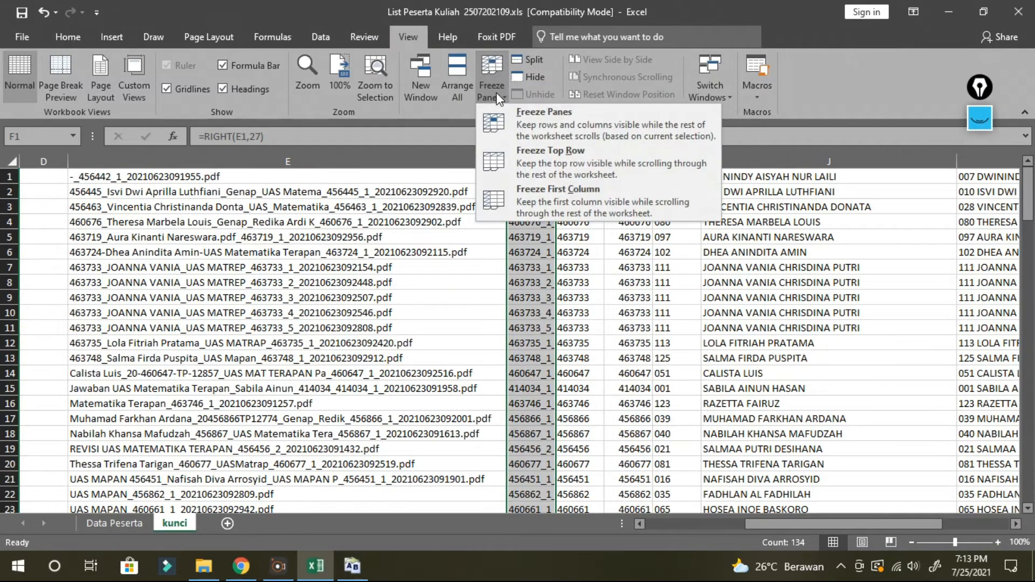
pyautogui.click(502, 108)
pyautogui.click(628, 343)
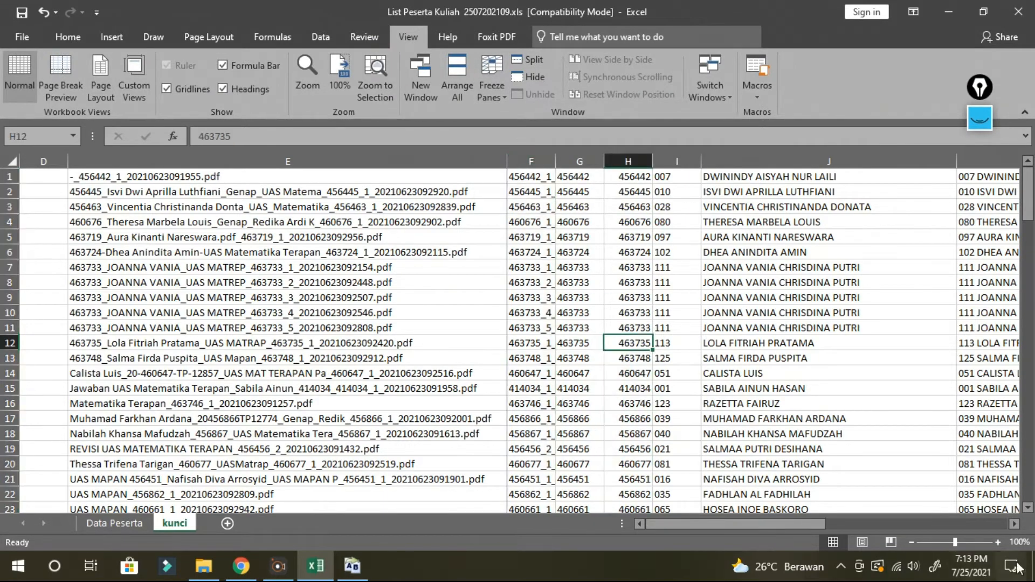
# - Compare the original file names in column E with the new file names in column K down the list
pyautogui.click(1014, 524)
pyautogui.click(1014, 523)
pyautogui.click(1014, 523)
pyautogui.click(1014, 524)
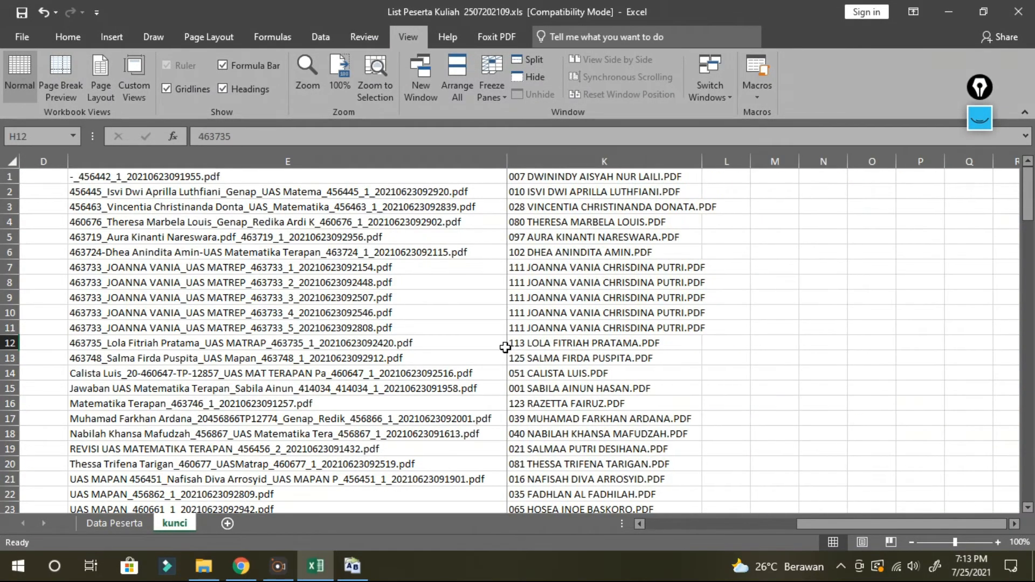
pyautogui.scroll(-20, 493, 372)
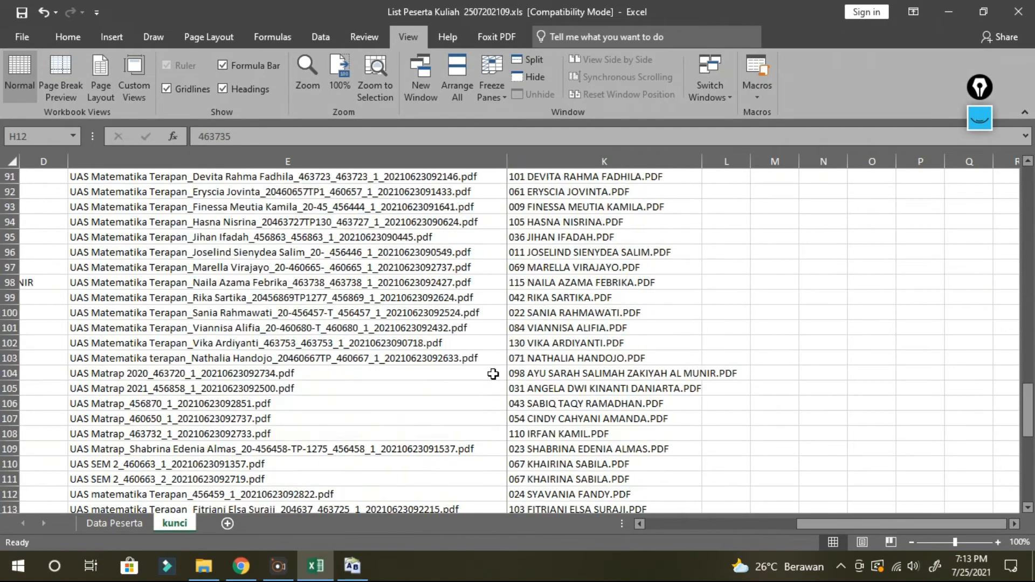
# - Select the whole of column K with the new file names
pyautogui.scroll(20, 494, 372)
pyautogui.scroll(14, 493, 372)
pyautogui.click(604, 161)
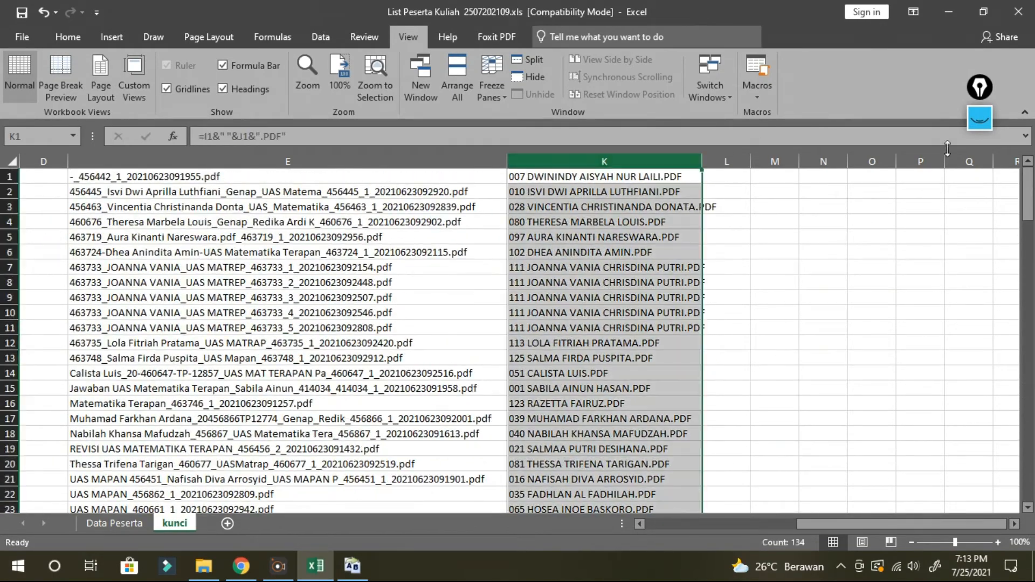
# - Handwrite the note "cek dulu apakah ada duplikasi file" beside column K, erase it and return to pointer mode
pyautogui.click(979, 86)
pyautogui.click(979, 163)
pyautogui.moveTo(776, 193)
pyautogui.mouseDown()
pyautogui.moveTo(792, 210)
pyautogui.moveTo(914, 215)
pyautogui.mouseUp()
pyautogui.moveTo(776, 253)
pyautogui.mouseDown()
pyautogui.moveTo(889, 245)
pyautogui.moveTo(814, 310)
pyautogui.moveTo(828, 315)
pyautogui.mouseUp()
pyautogui.moveTo(769, 351)
pyautogui.mouseDown()
pyautogui.moveTo(898, 355)
pyautogui.moveTo(770, 439)
pyautogui.moveTo(828, 424)
pyautogui.mouseUp()
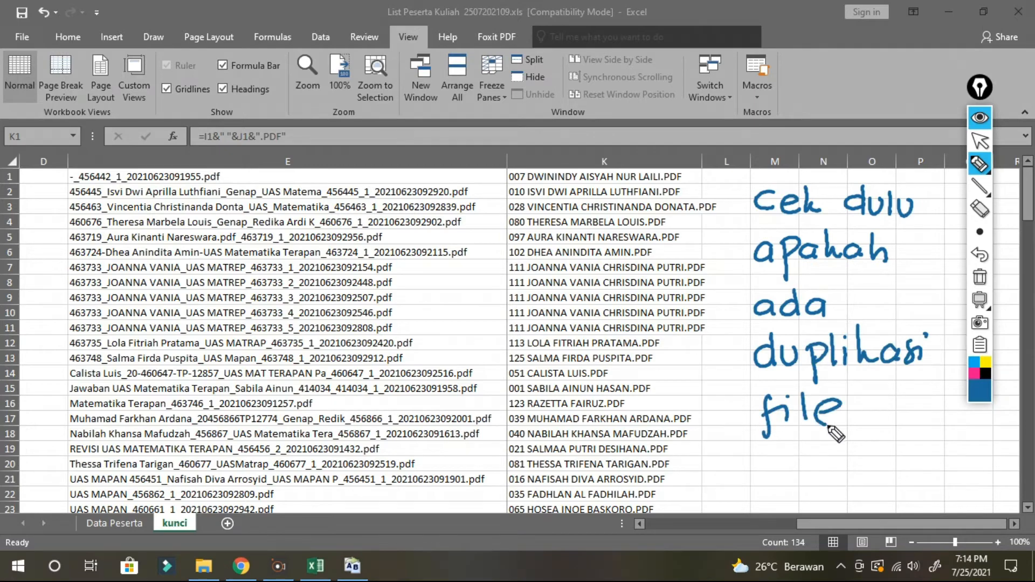
pyautogui.click(980, 231)
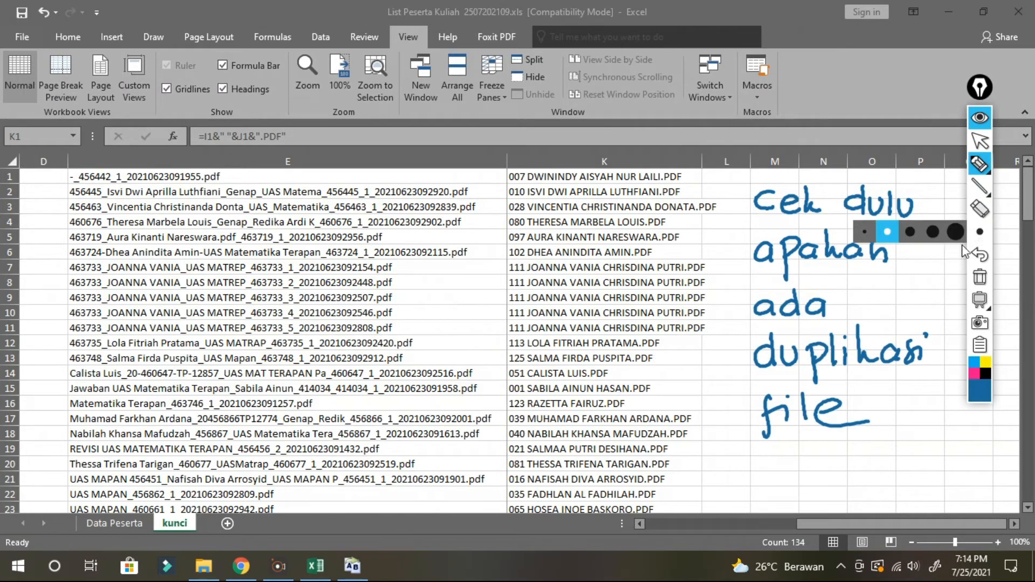
pyautogui.click(980, 209)
pyautogui.moveTo(773, 212)
pyautogui.mouseDown()
pyautogui.moveTo(855, 202)
pyautogui.moveTo(848, 420)
pyautogui.moveTo(838, 365)
pyautogui.mouseUp()
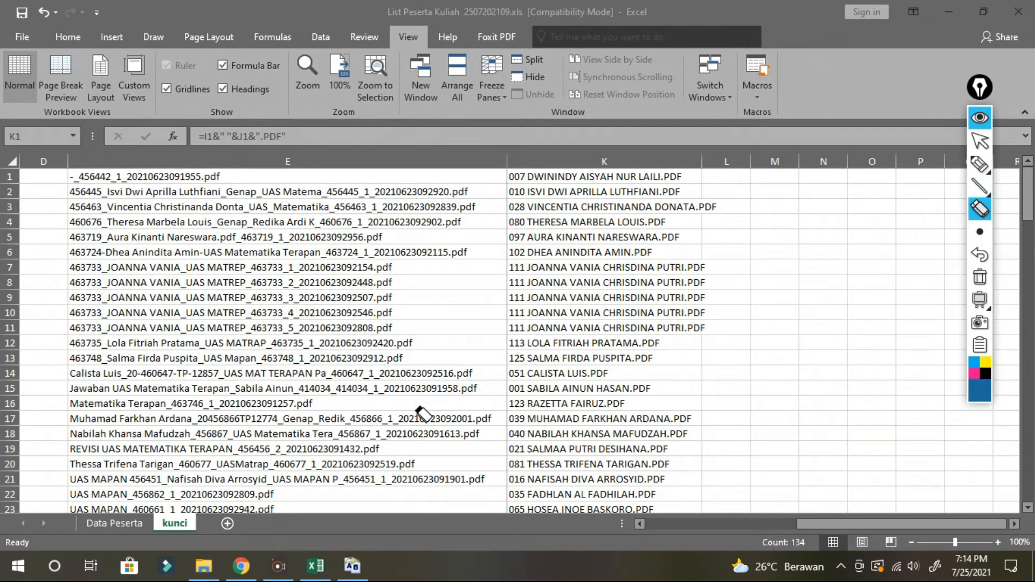
pyautogui.click(980, 141)
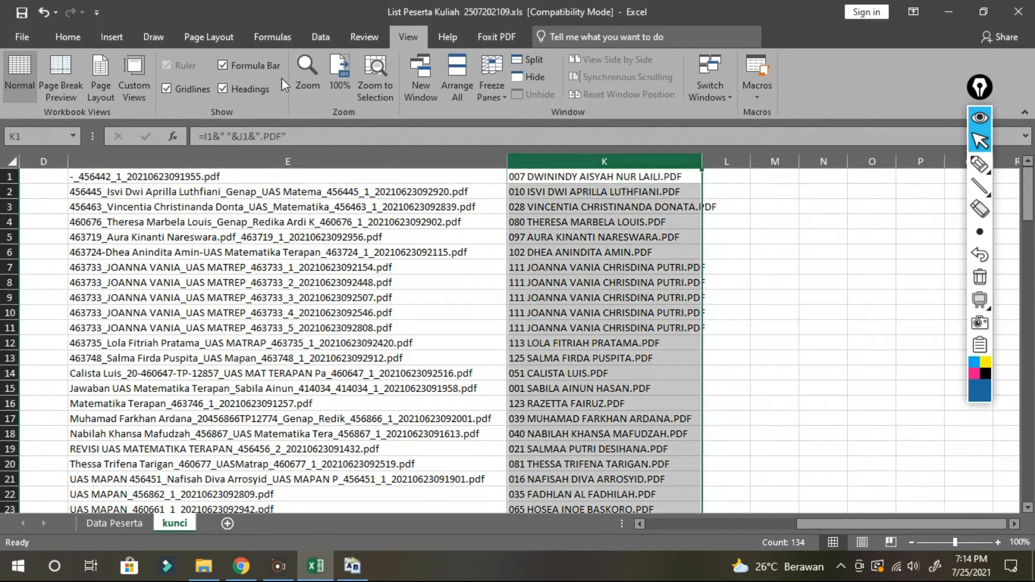
# - Highlight the duplicate values in column K with a conditional formatting rule
pyautogui.click(70, 35)
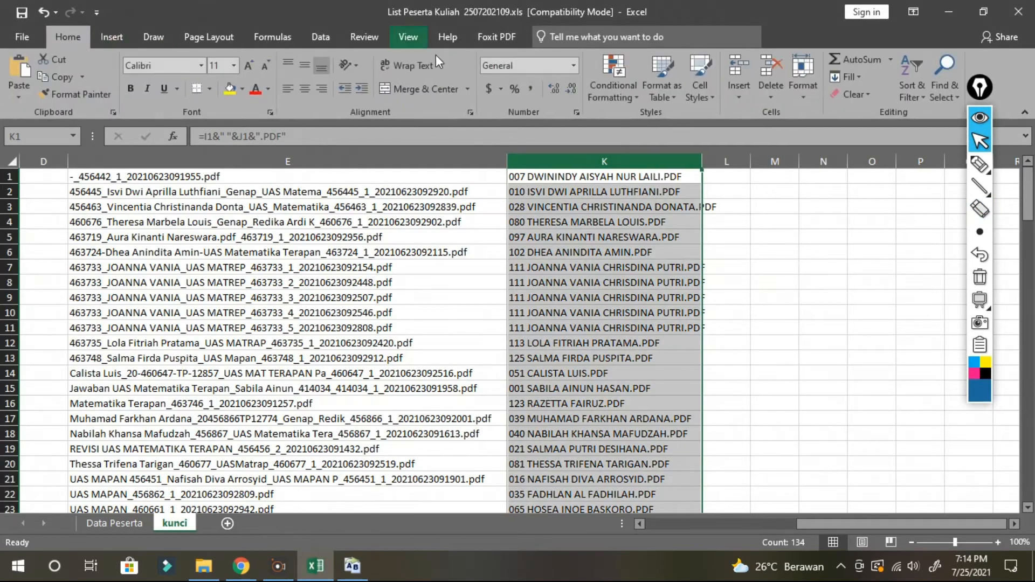
pyautogui.click(610, 96)
pyautogui.moveTo(632, 119)
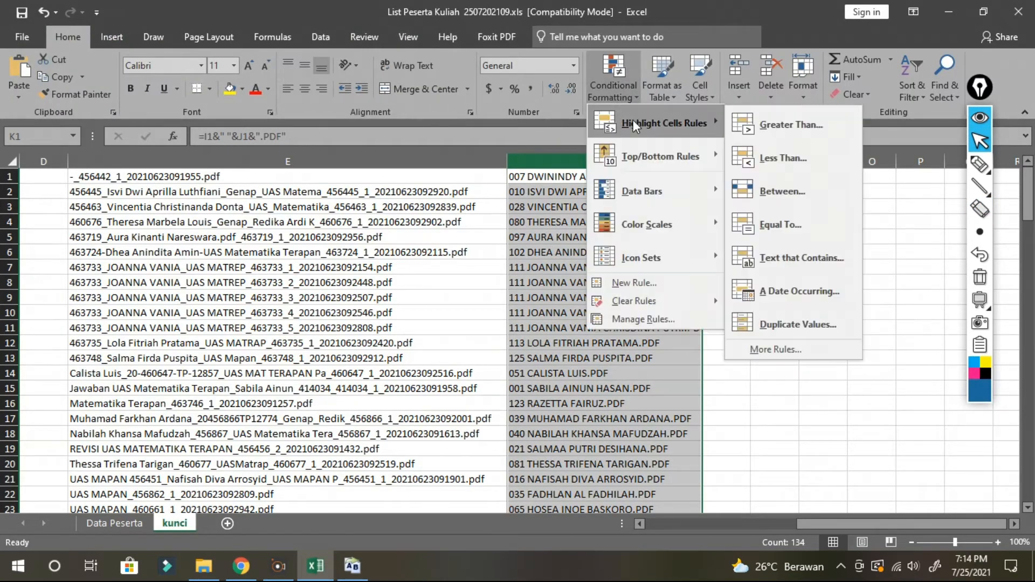
pyautogui.click(795, 325)
pyautogui.click(288, 311)
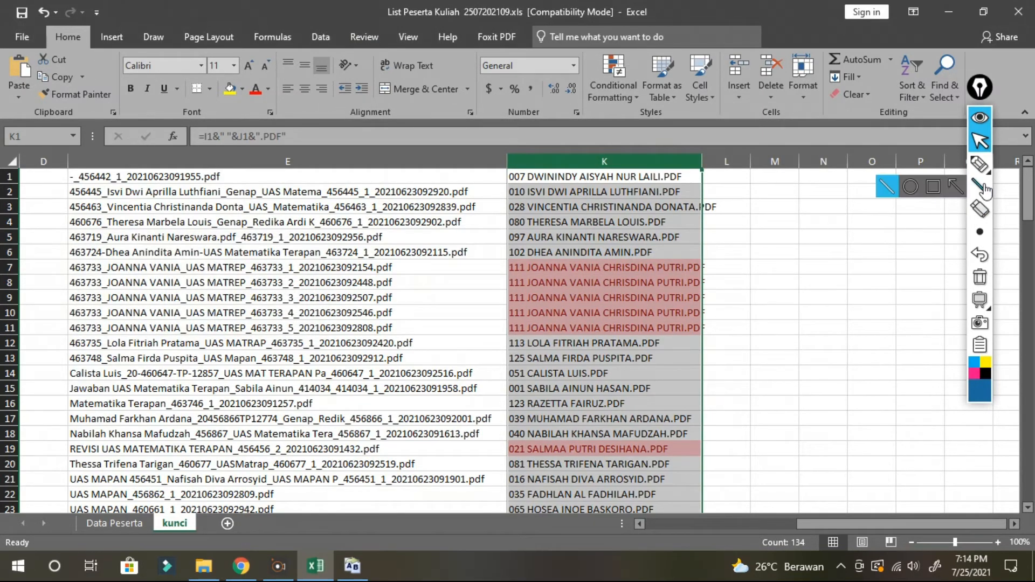
# - Handwrite the note "file merah = ada duplikasi = >1 file dari mahasiswa" beside the list, erase most of it and return to pointer mode
pyautogui.click(979, 164)
pyautogui.moveTo(755, 203)
pyautogui.mouseDown()
pyautogui.moveTo(746, 210)
pyautogui.moveTo(867, 204)
pyautogui.moveTo(910, 227)
pyautogui.moveTo(827, 261)
pyautogui.moveTo(808, 296)
pyautogui.moveTo(907, 310)
pyautogui.moveTo(768, 345)
pyautogui.moveTo(855, 356)
pyautogui.mouseUp()
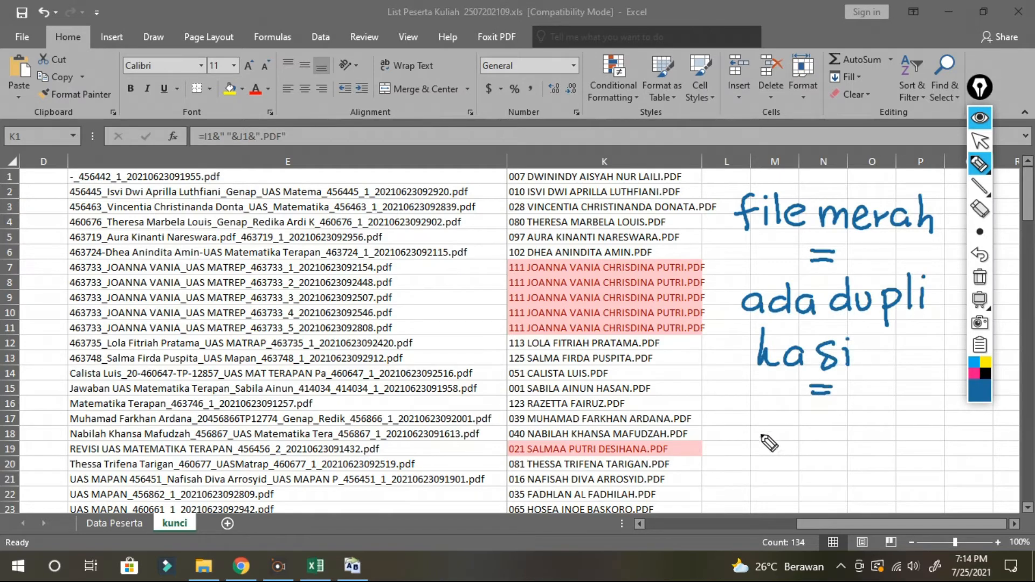
pyautogui.moveTo(747, 424)
pyautogui.mouseDown()
pyautogui.moveTo(846, 422)
pyautogui.moveTo(751, 494)
pyautogui.moveTo(742, 484)
pyautogui.moveTo(764, 474)
pyautogui.moveTo(975, 489)
pyautogui.mouseUp()
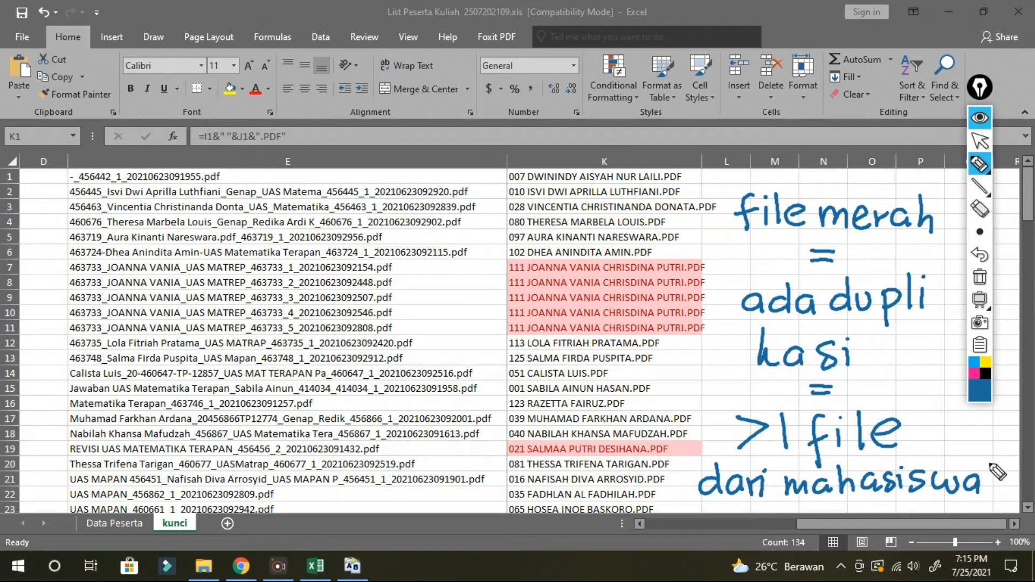
pyautogui.click(980, 210)
pyautogui.moveTo(743, 210)
pyautogui.mouseDown()
pyautogui.moveTo(776, 253)
pyautogui.moveTo(889, 242)
pyautogui.moveTo(755, 474)
pyautogui.moveTo(931, 504)
pyautogui.mouseUp()
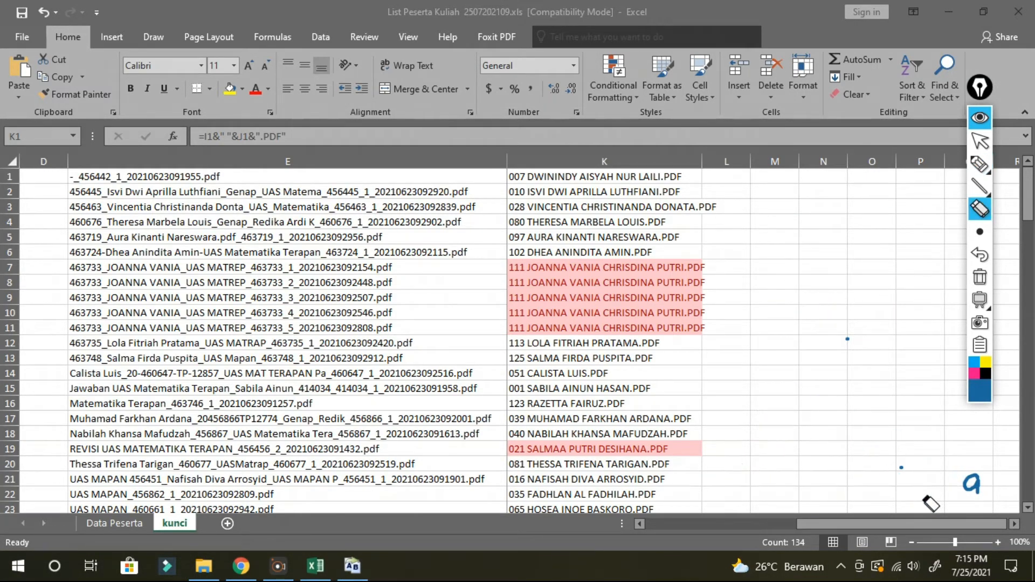
pyautogui.click(980, 142)
# - Replace the highlighted duplicate names in K7 to K10 with salah1.pdf, salah2.pdf, salah3.pdf and salah4.pdf
pyautogui.click(558, 267)
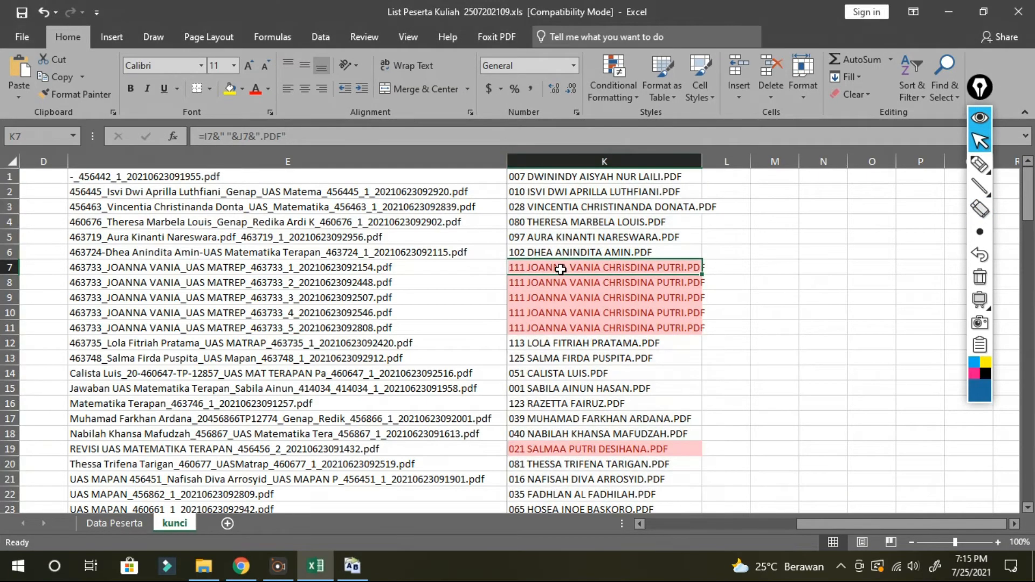
pyautogui.write('sala')
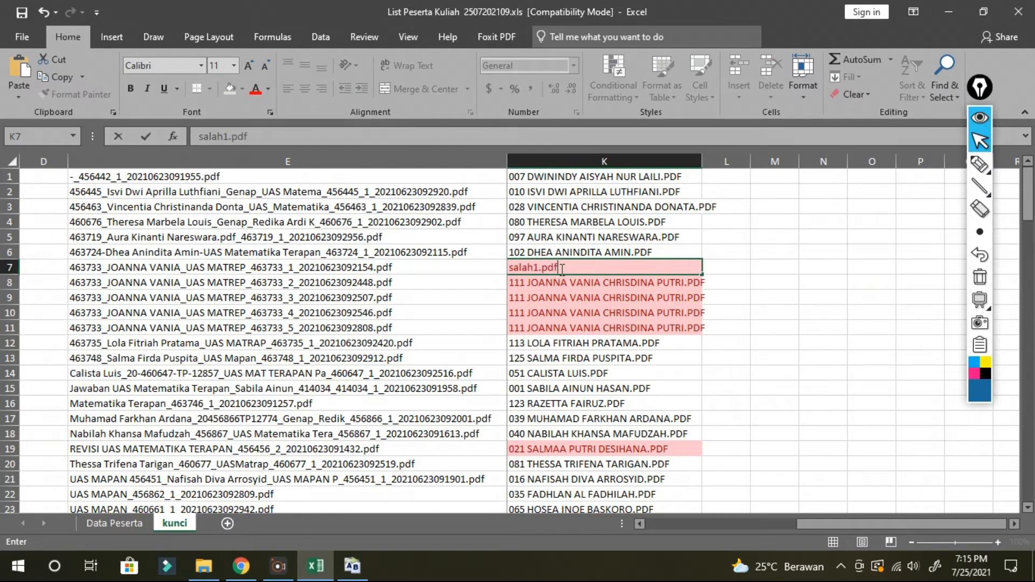
pyautogui.write('h1.pdf')
pyautogui.press('Return')
pyautogui.write('salah1.pdf')
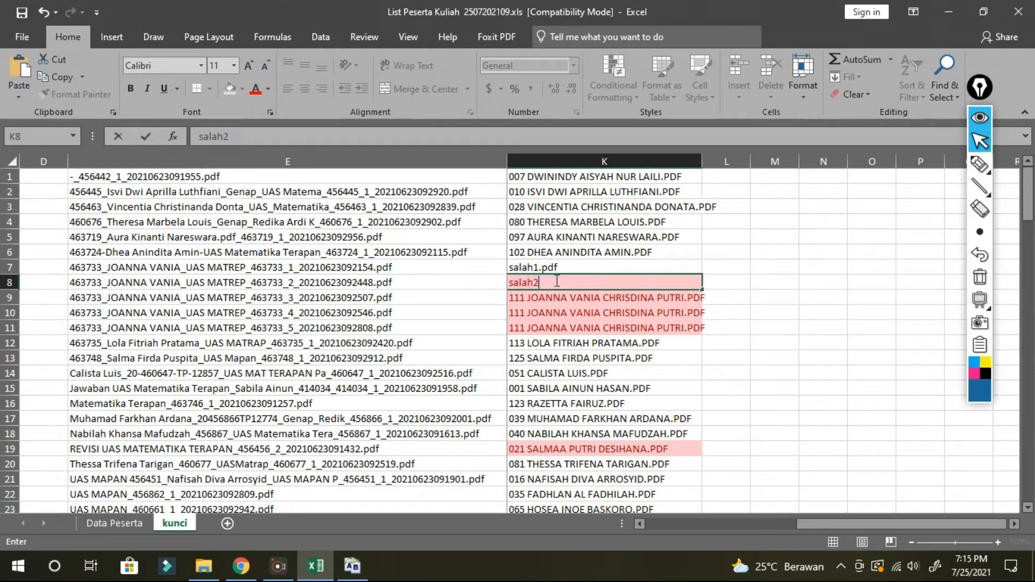
pyautogui.press('Return')
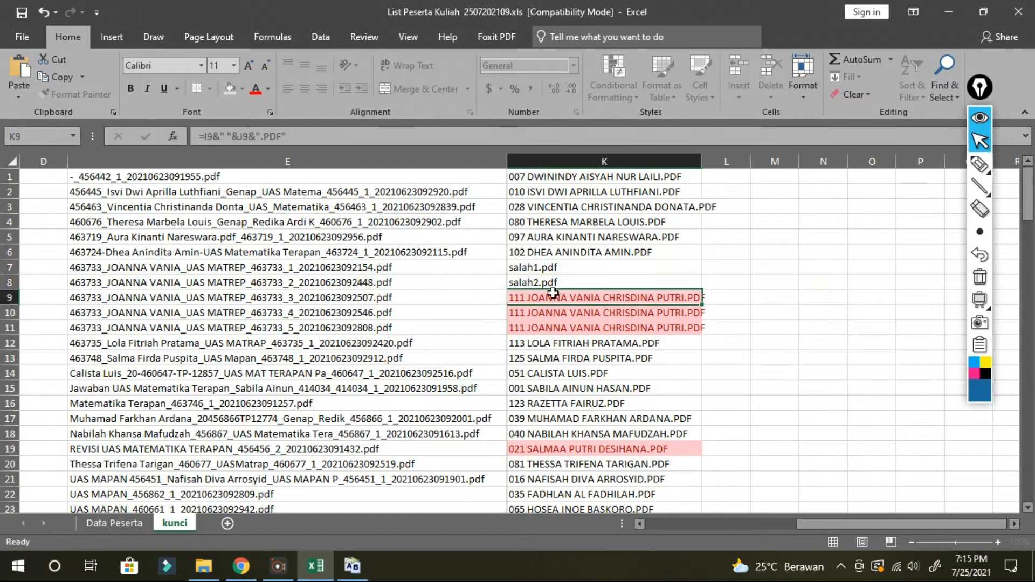
pyautogui.write('salah3.pd')
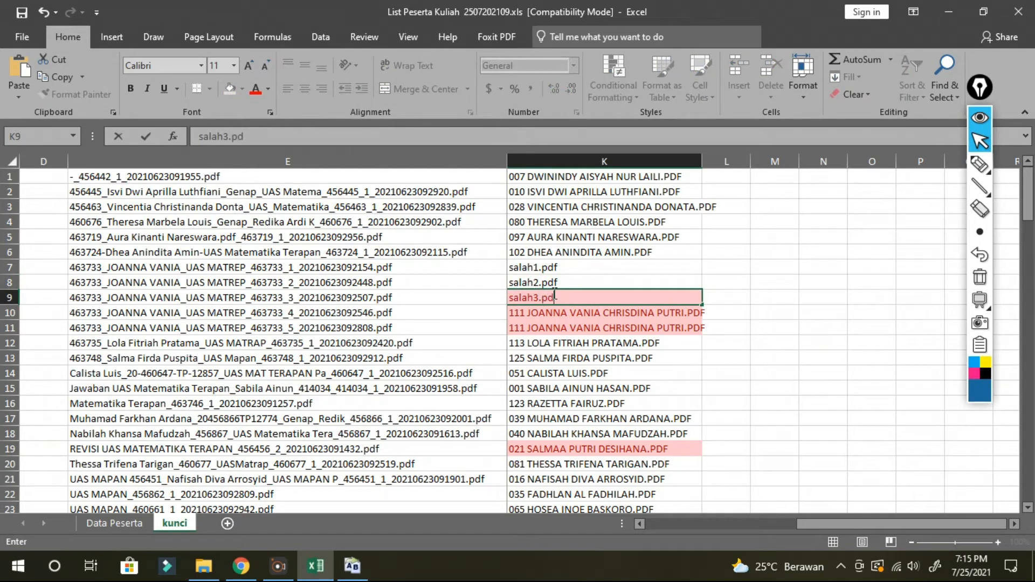
pyautogui.write('f')
pyautogui.press('Return')
pyautogui.write('salah4')
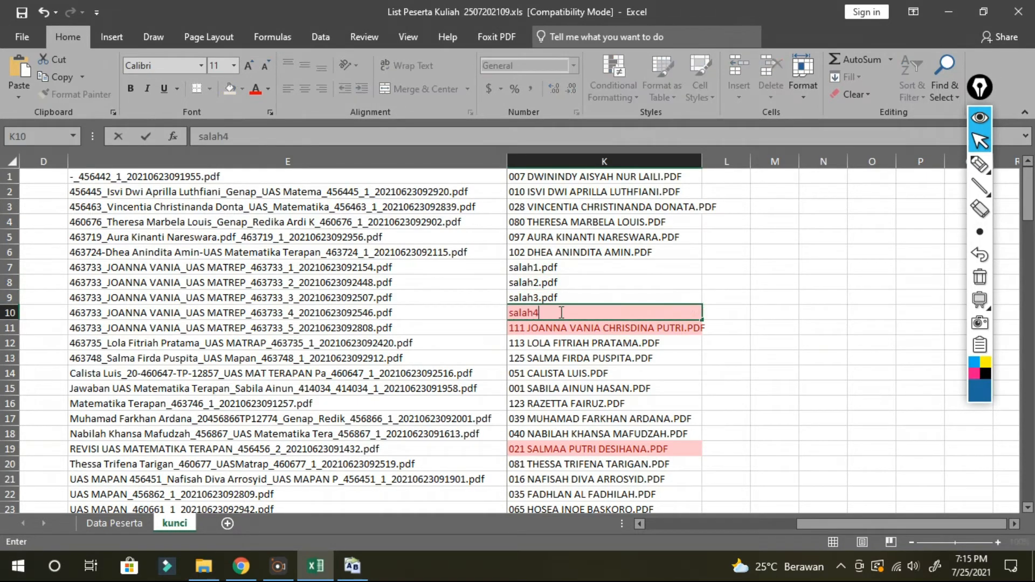
pyautogui.write('.pdf')
pyautogui.press('Return')
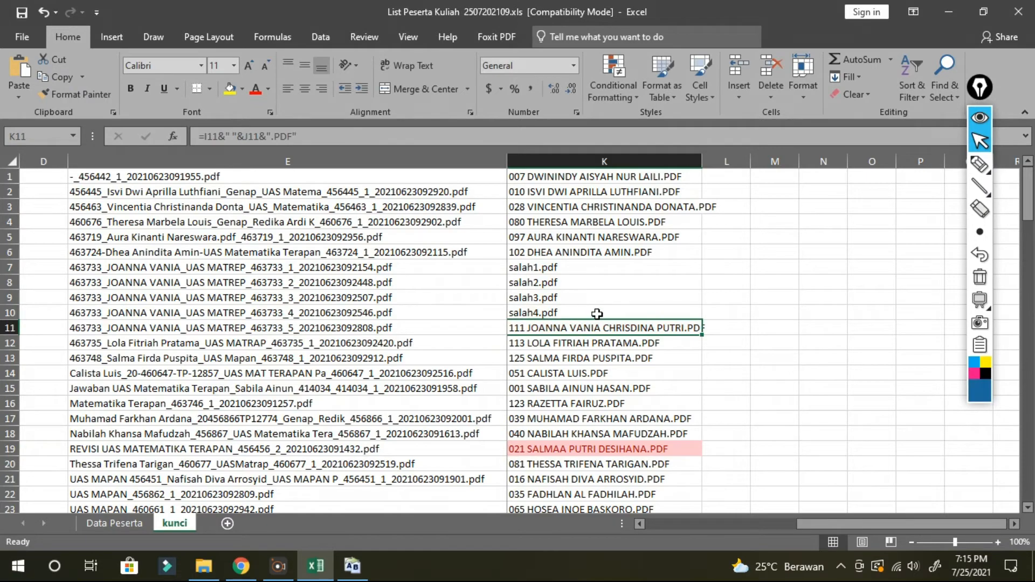
# - Replace the highlighted duplicates in K28, K33 and K39 with salah5.pdf, salah6.pdf and salah7.pdf
pyautogui.scroll(-5, 272, 299)
pyautogui.click(523, 358)
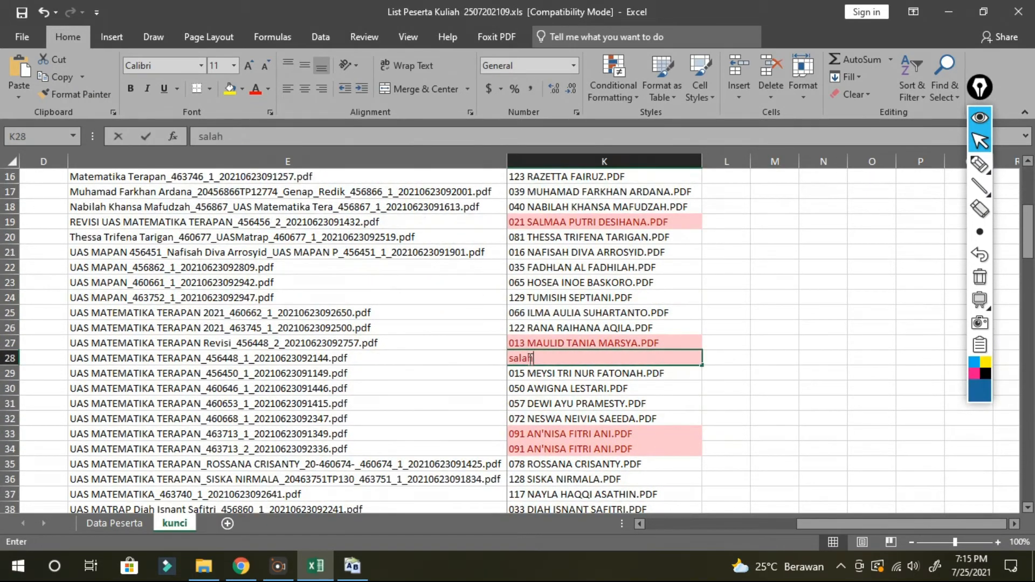
pyautogui.write('salah5.pdf')
pyautogui.click(557, 434)
pyautogui.scroll(-2, 560, 402)
pyautogui.write('salah6.pdf')
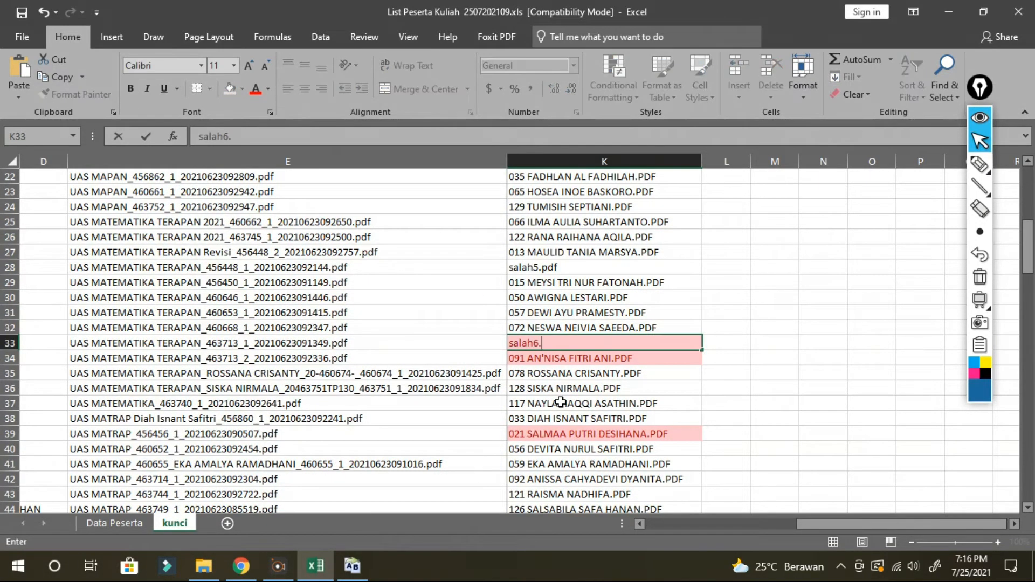
pyautogui.press('Return')
pyautogui.click(576, 435)
pyautogui.write('salah7.pdf')
pyautogui.press('Return')
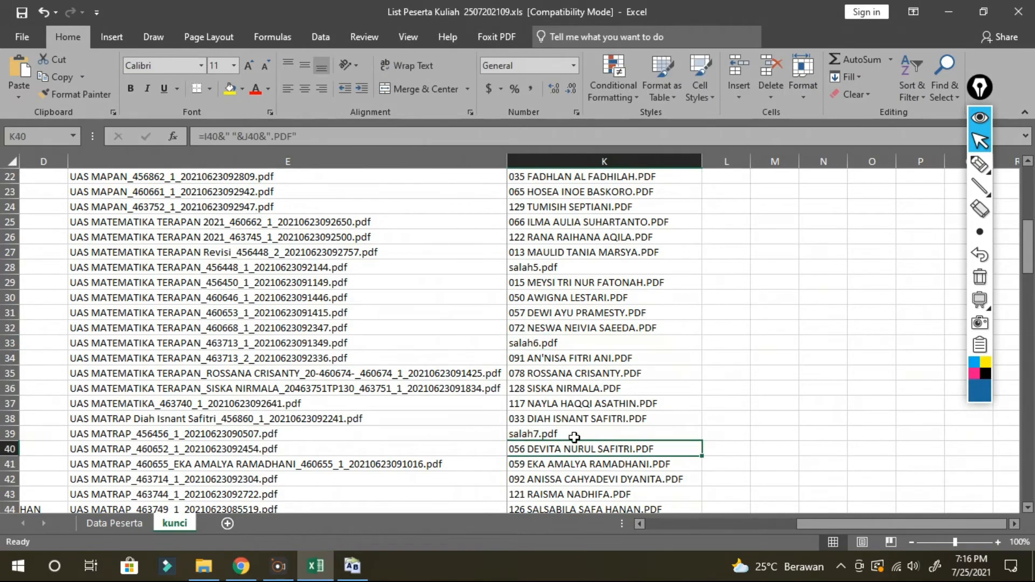
# - Replace the highlighted duplicates in K110, K122 and K124 with salah8.pdf, salah9.pdf and salah10.pdf
pyautogui.scroll(-20, 574, 436)
pyautogui.click(589, 238)
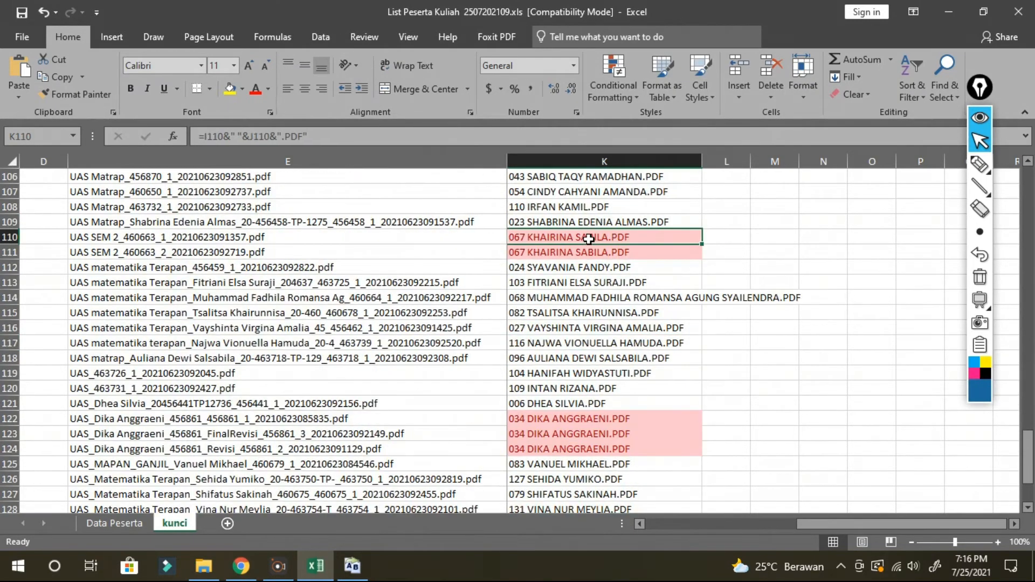
pyautogui.click(579, 413)
pyautogui.write('salah9.pdf')
pyautogui.click(567, 448)
pyautogui.write('sal')
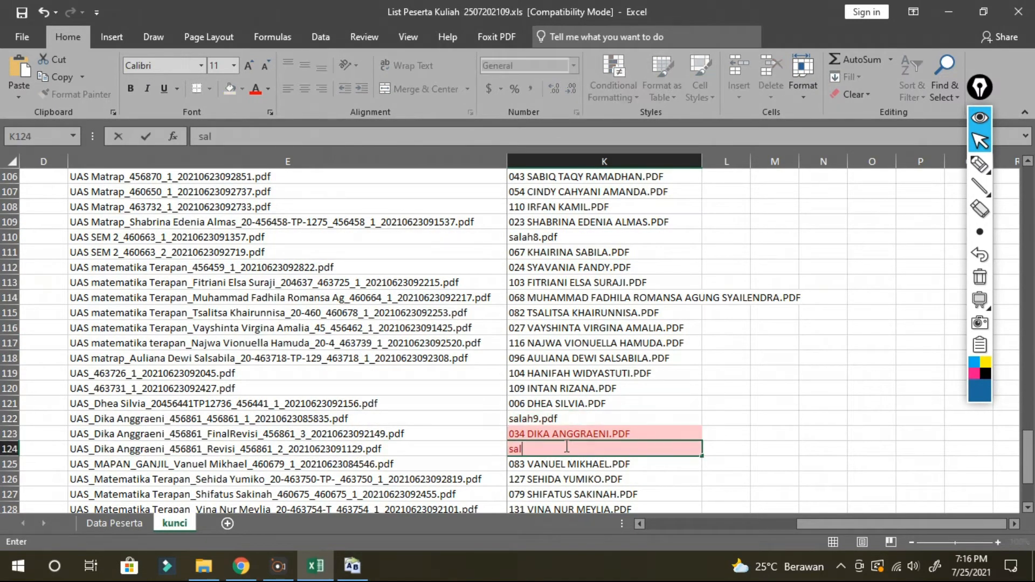
pyautogui.write('ah10.pdf')
pyautogui.press('Return')
# - Replace the highlighted duplicate in K131 with salah11.pdf
pyautogui.scroll(-4, 566, 447)
pyautogui.click(560, 373)
pyautogui.write('salah11.pdf')
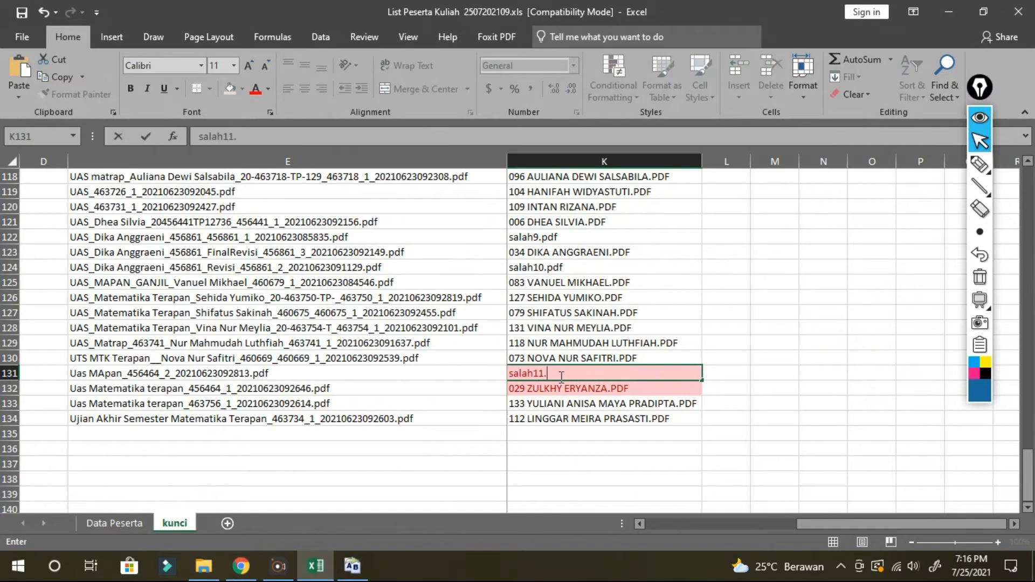
pyautogui.press('Return')
# - Create a new blank workbook for the rename list
pyautogui.scroll(10, 559, 376)
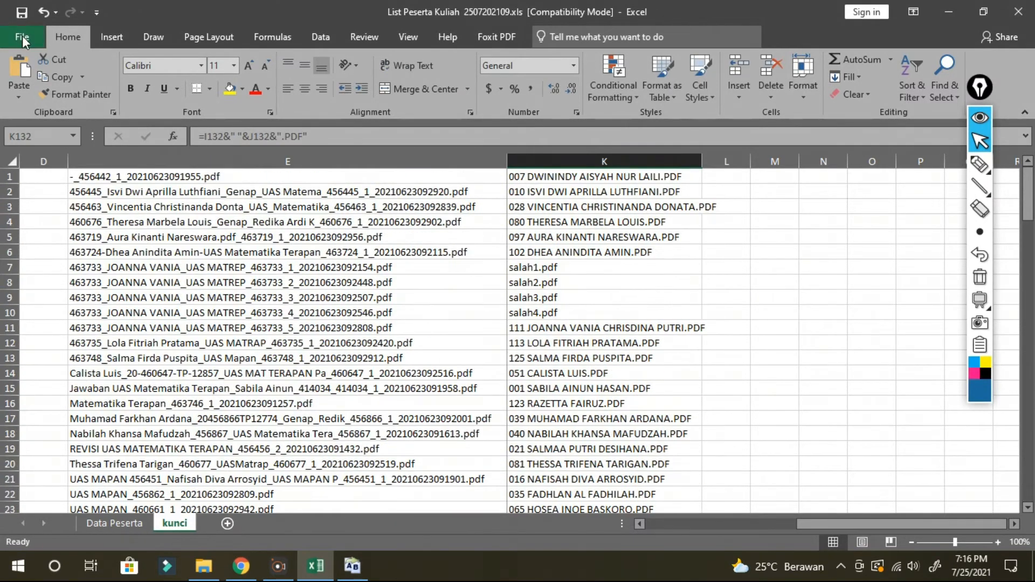
pyautogui.click(22, 37)
pyautogui.click(29, 100)
pyautogui.click(200, 238)
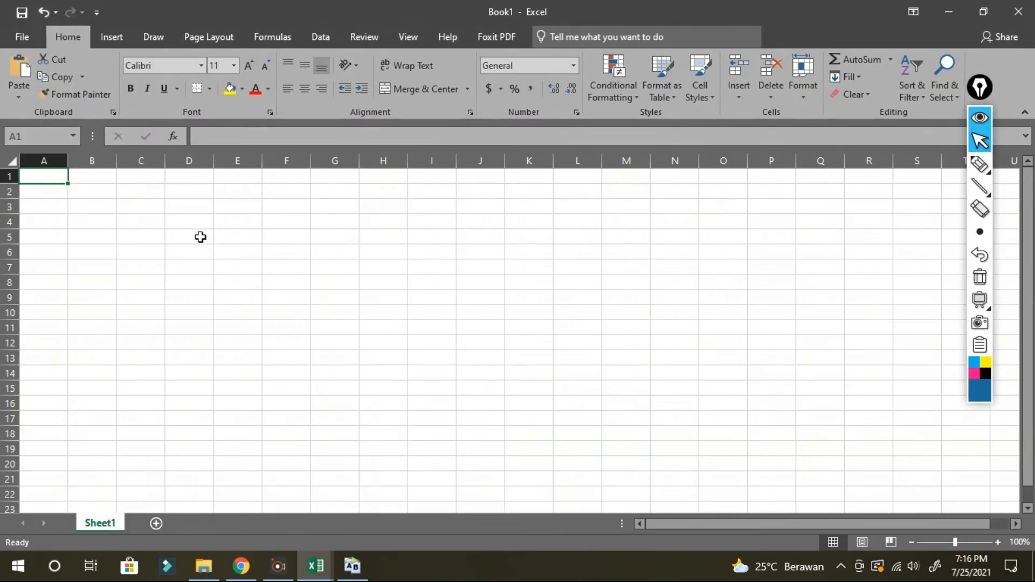
# - Copy column E with the original file names from the List Peserta Kuliah workbook
pyautogui.moveTo(315, 566)
pyautogui.click(231, 495)
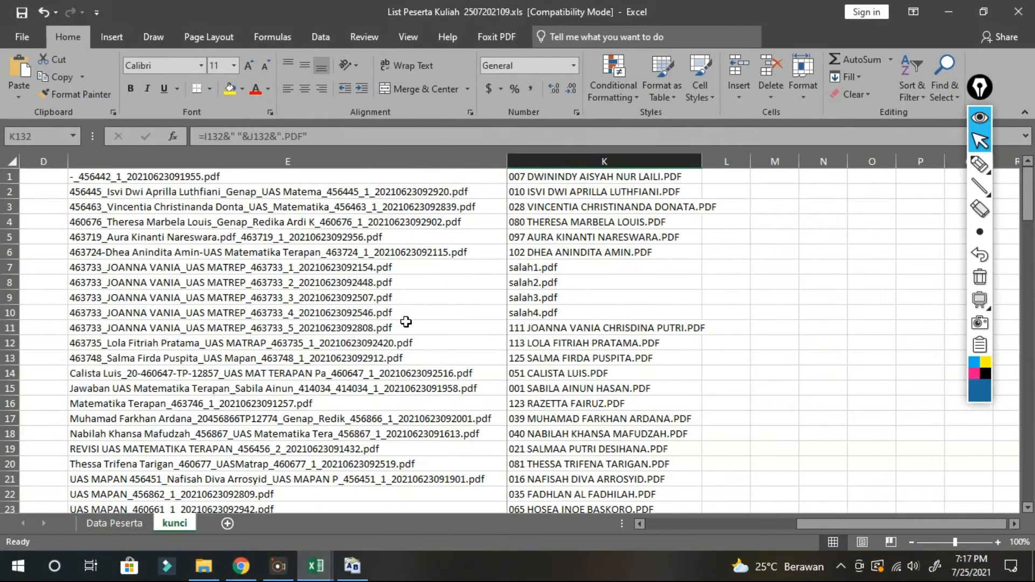
pyautogui.rightClick(274, 163)
pyautogui.click(302, 193)
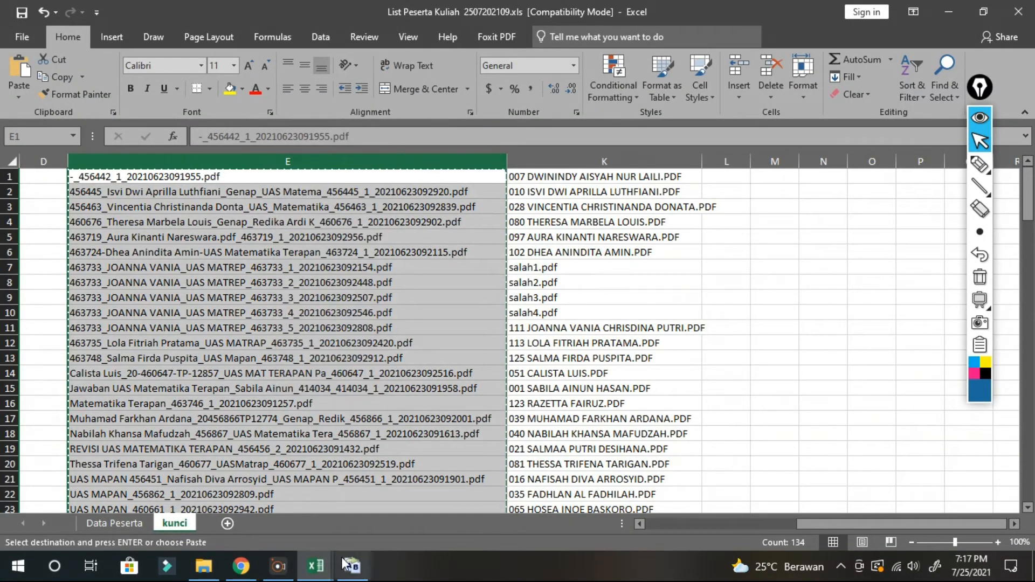
# - Paste the original file names as values from A1 in the new workbook and widen columns A and B
pyautogui.moveTo(315, 566)
pyautogui.click(374, 523)
pyautogui.moveTo(69, 164); pyautogui.dragTo(462, 179)
pyautogui.rightClick(127, 175)
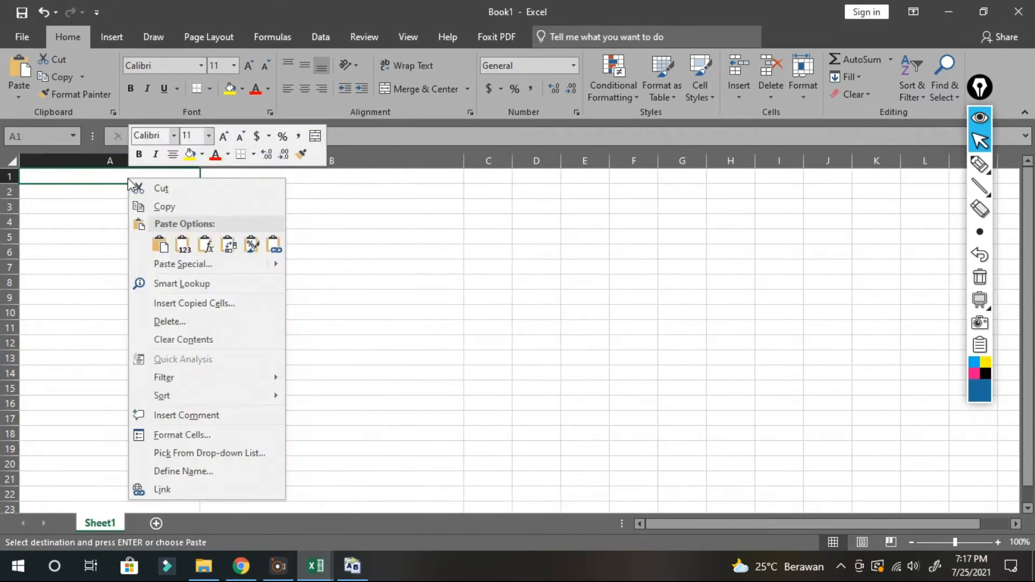
pyautogui.click(179, 243)
pyautogui.moveTo(200, 157); pyautogui.dragTo(460, 192)
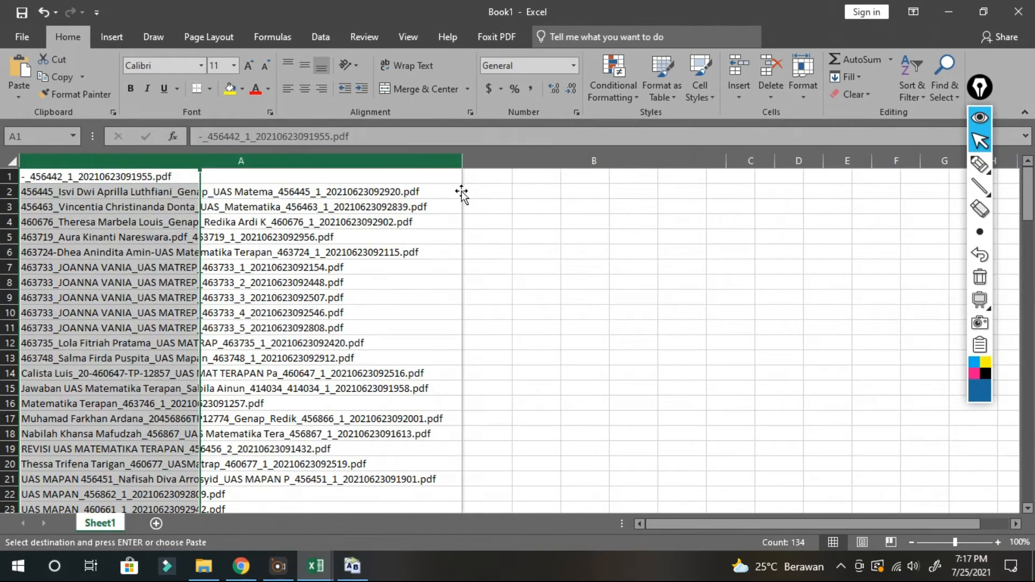
pyautogui.click(592, 218)
# - Copy the new file names from column K of List Peserta Kuliah and paste them as values from B1 in the new workbook
pyautogui.moveTo(316, 566)
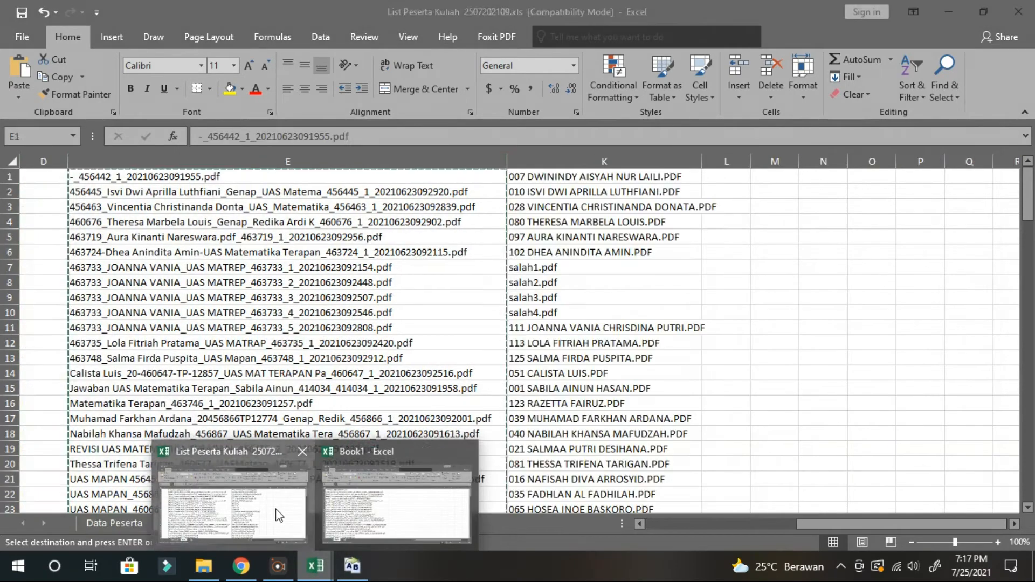
pyautogui.click(242, 501)
pyautogui.rightClick(578, 159)
pyautogui.click(599, 175)
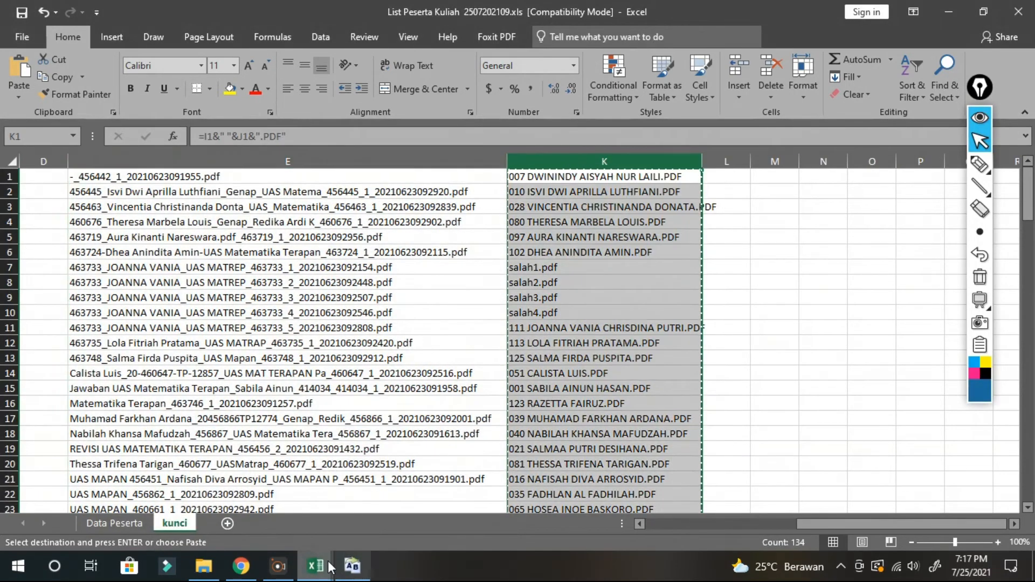
pyautogui.moveTo(316, 566)
pyautogui.click(370, 497)
pyautogui.rightClick(534, 179)
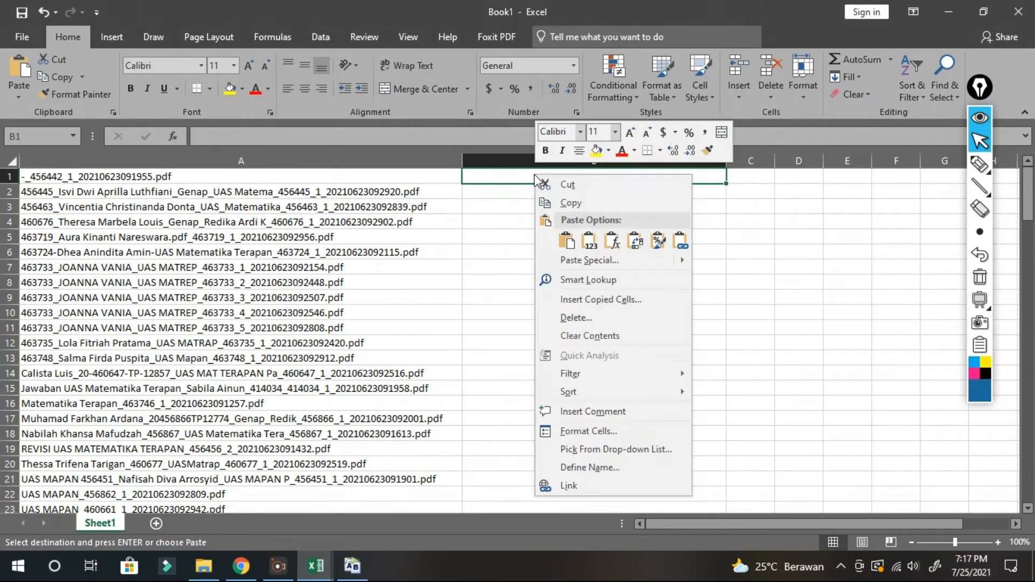
pyautogui.click(587, 243)
pyautogui.click(814, 263)
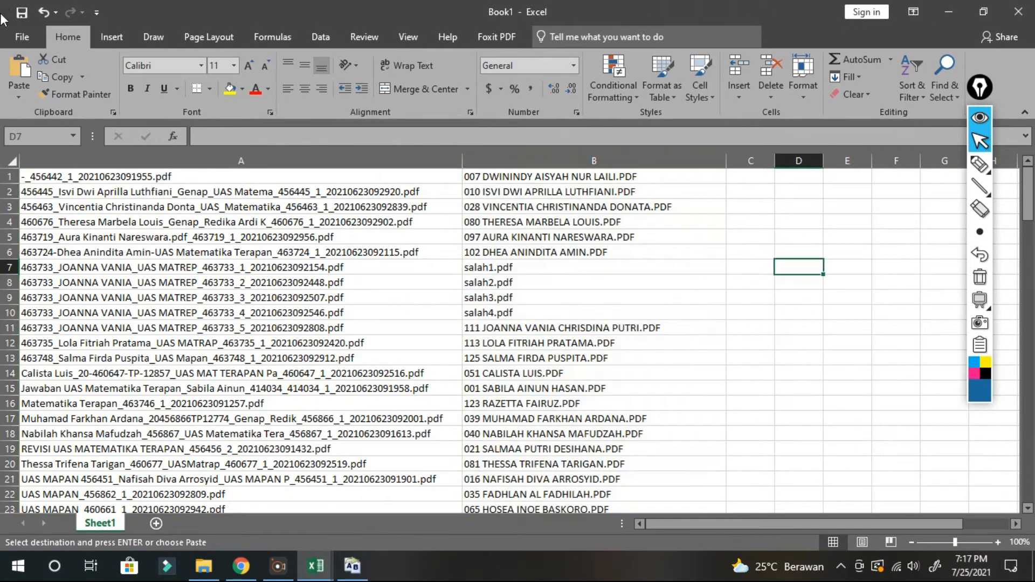
# - Save the workbook in the matematika terapan folder as kunci in CSV UTF-8 (Comma delimited) format
pyautogui.click(16, 37)
pyautogui.click(21, 189)
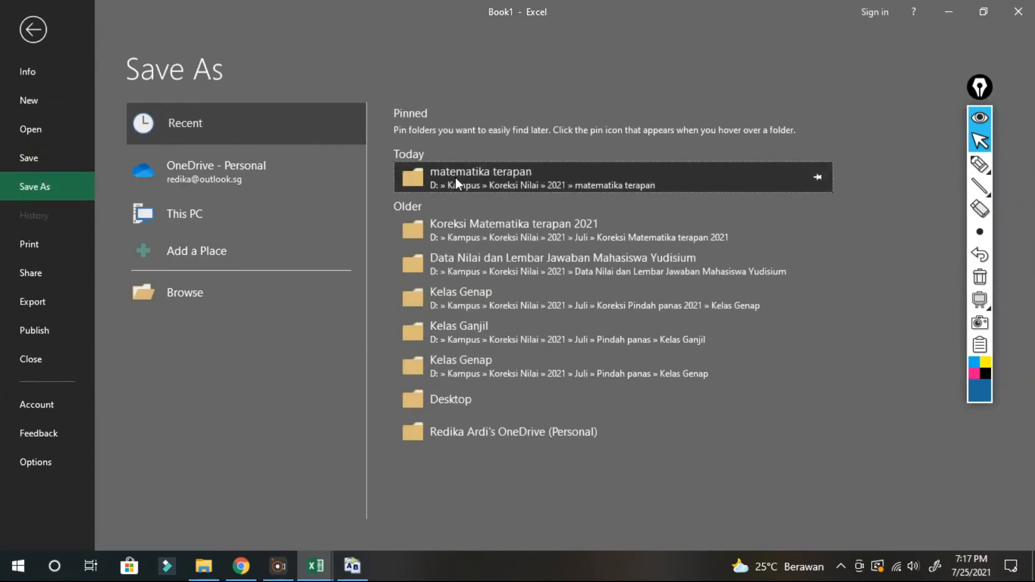
pyautogui.click(456, 177)
pyautogui.write('kun')
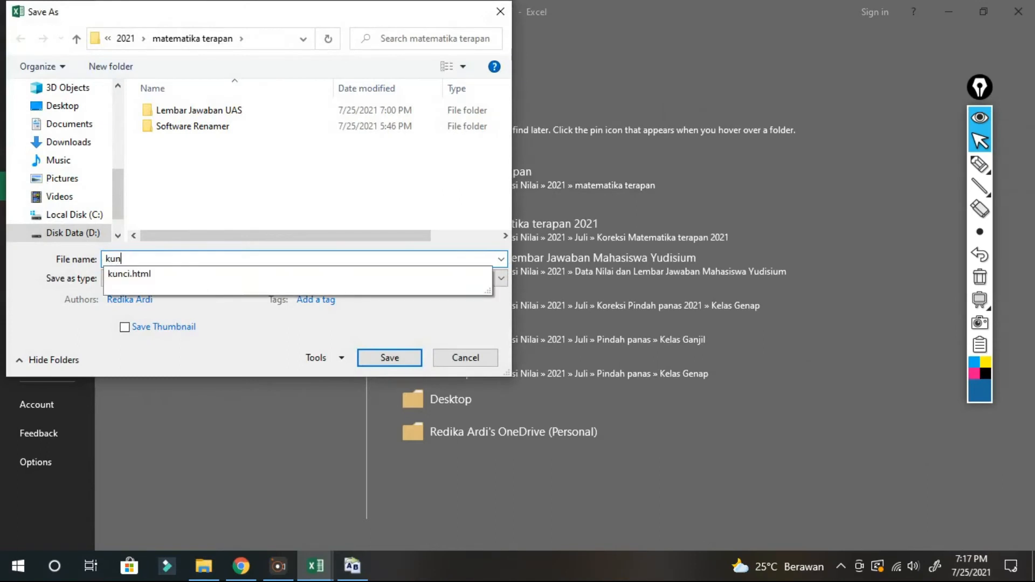
pyautogui.write('ci')
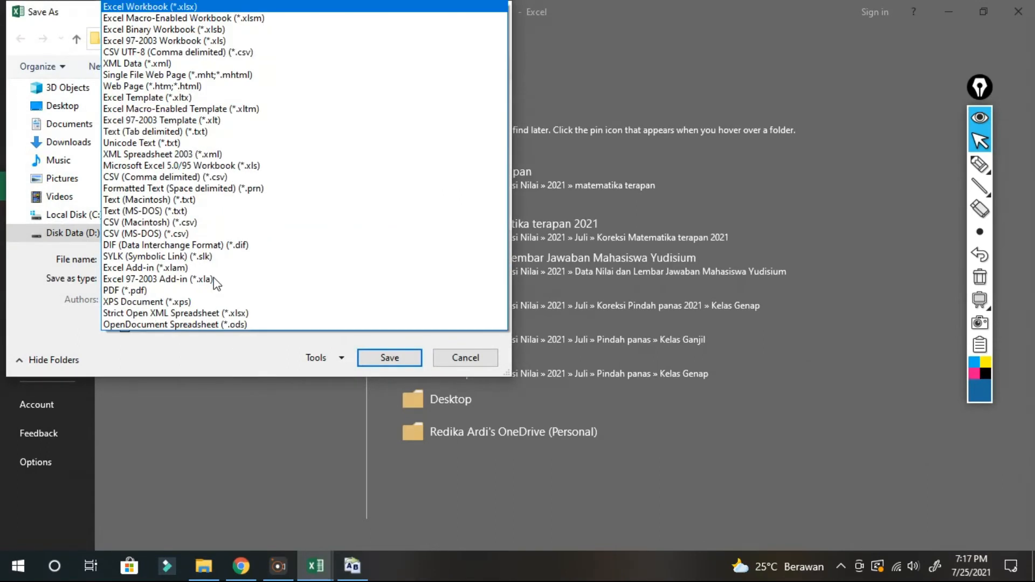
pyautogui.click(226, 278)
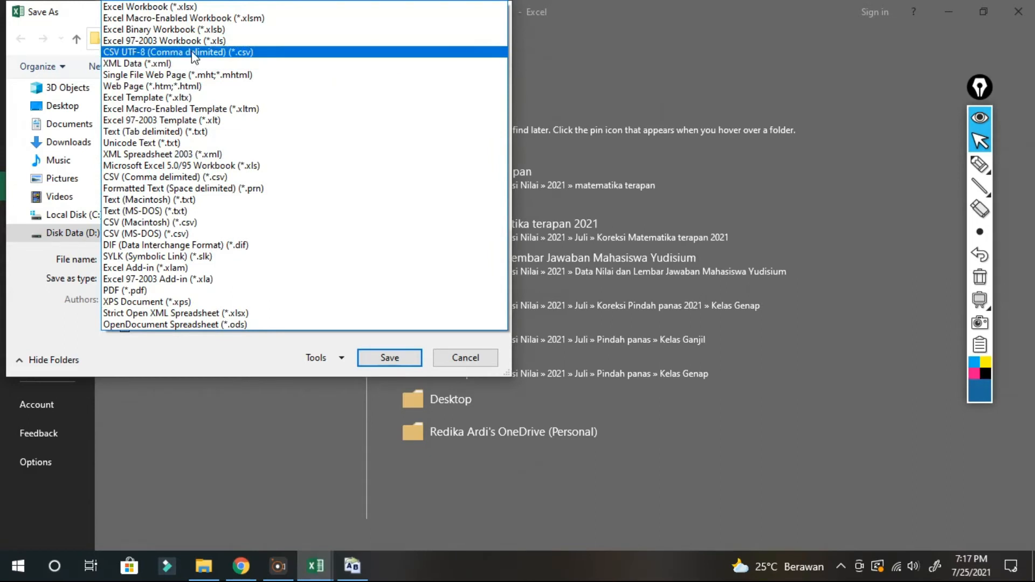
pyautogui.click(224, 53)
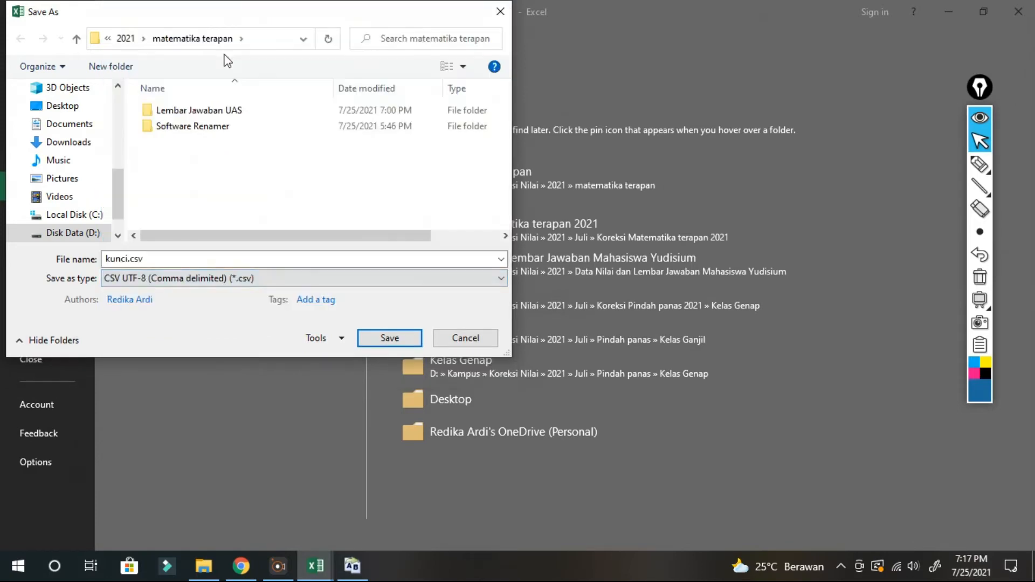
pyautogui.click(386, 338)
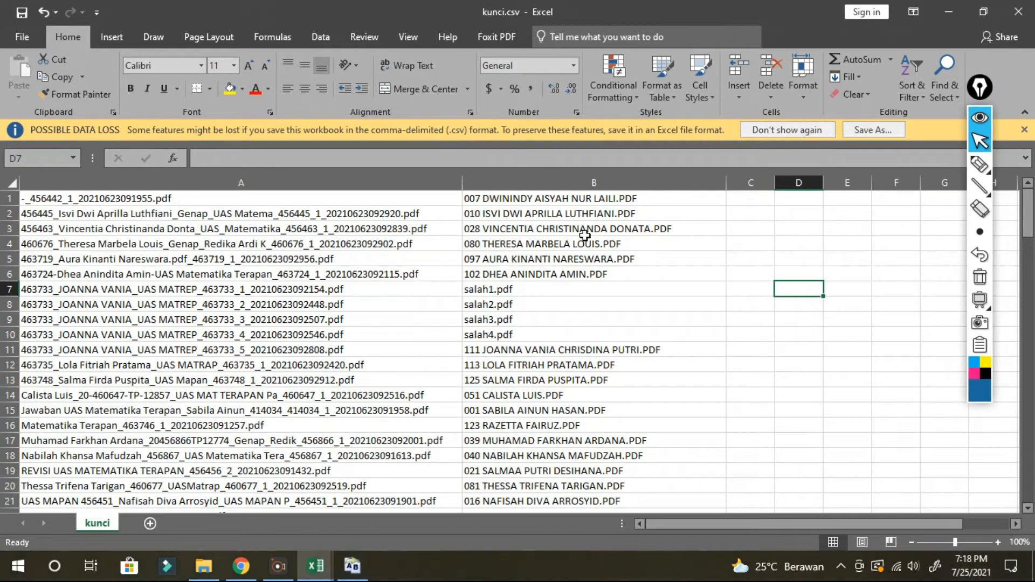
# - Switch to File Explorer and open kunci.csv from the matematika terapan folder in Notepad
pyautogui.click(204, 566)
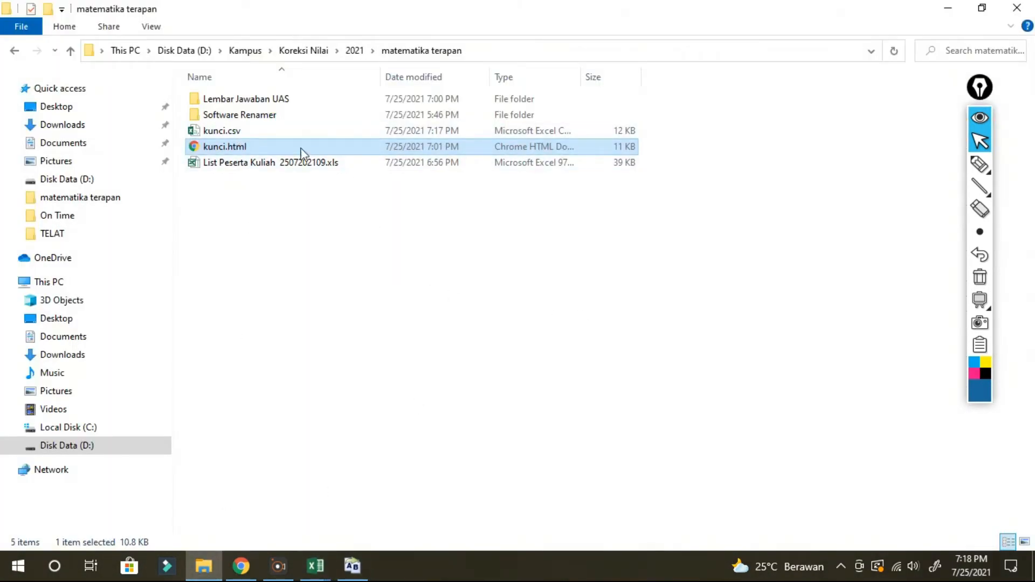
pyautogui.rightClick(236, 131)
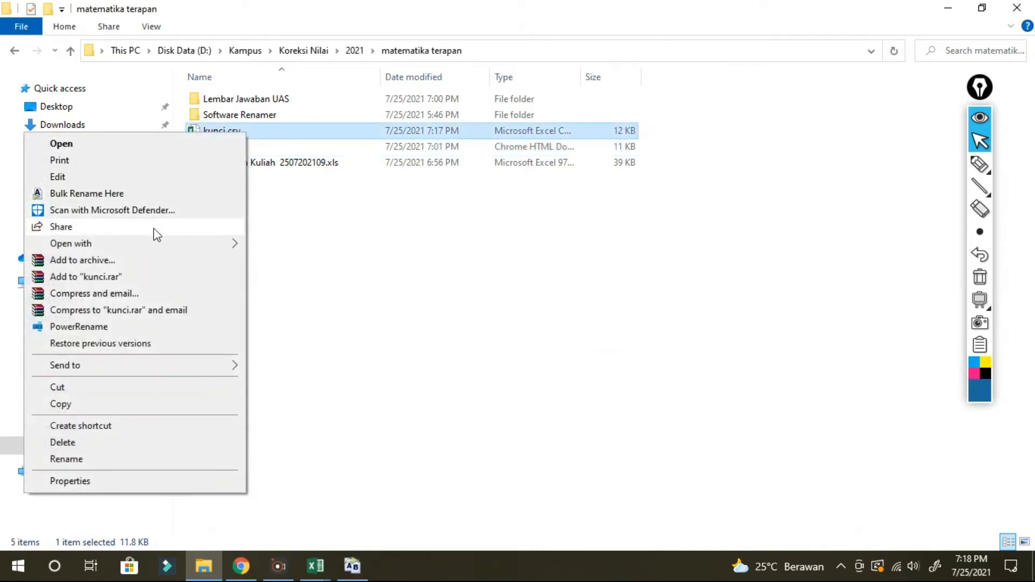
pyautogui.moveTo(162, 253)
pyautogui.click(294, 261)
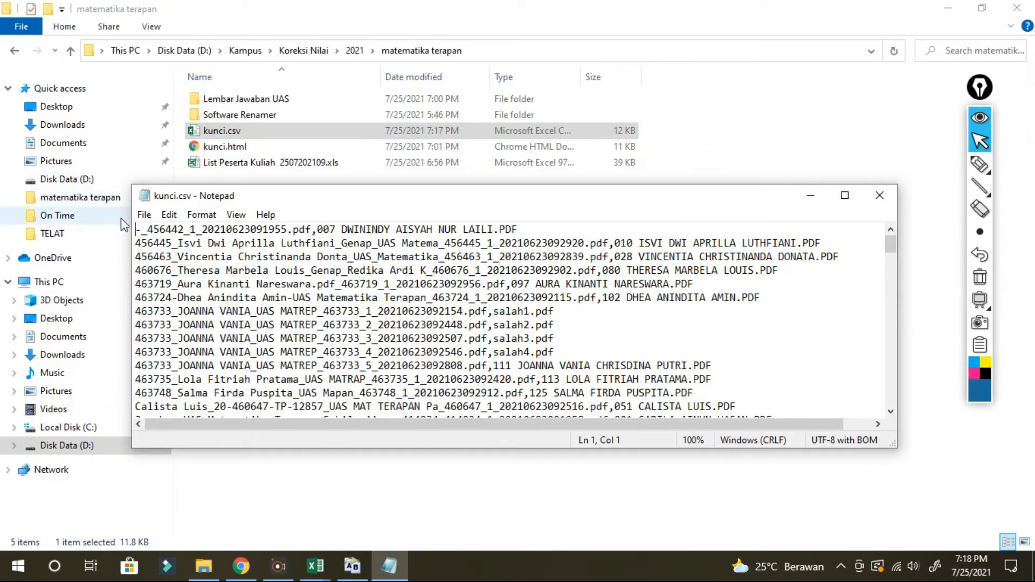
# - Replace every comma in kunci.csv with a vertical bar "|" as the separator between old and new names
pyautogui.click(144, 214)
pyautogui.moveTo(170, 216)
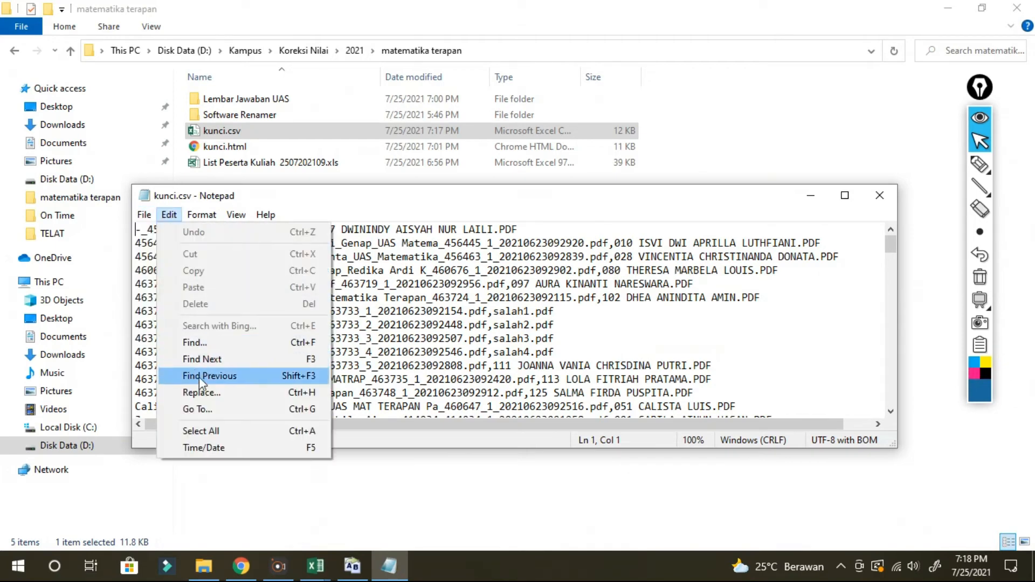
pyautogui.click(202, 393)
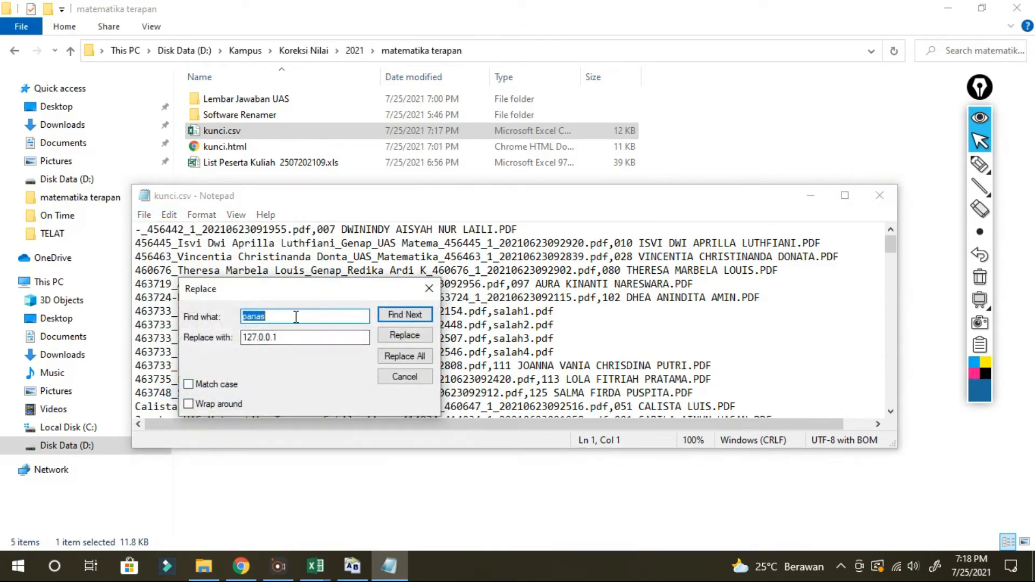
pyautogui.write('.')
pyautogui.press('Tab')
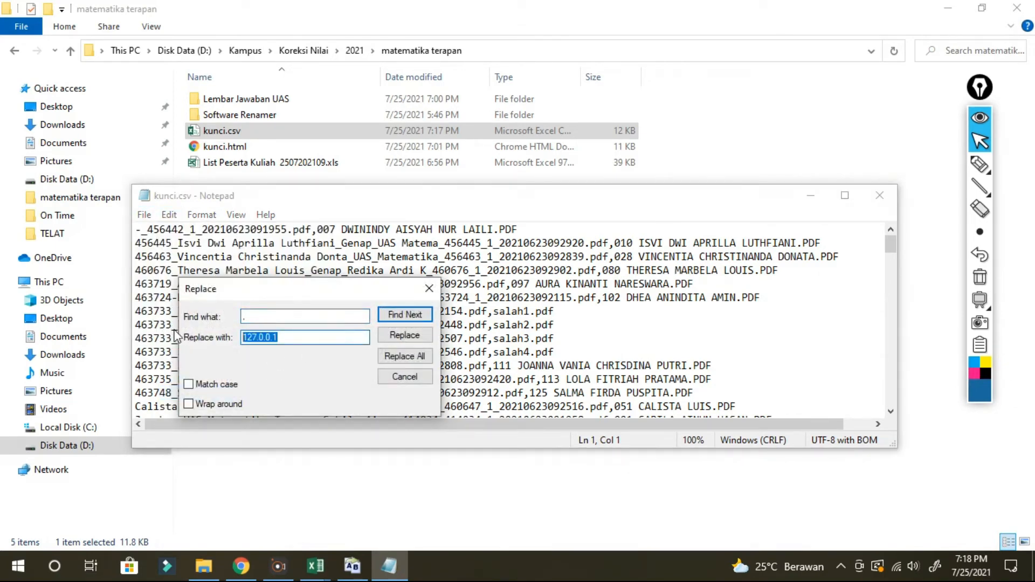
pyautogui.moveTo(269, 317); pyautogui.dragTo(212, 318)
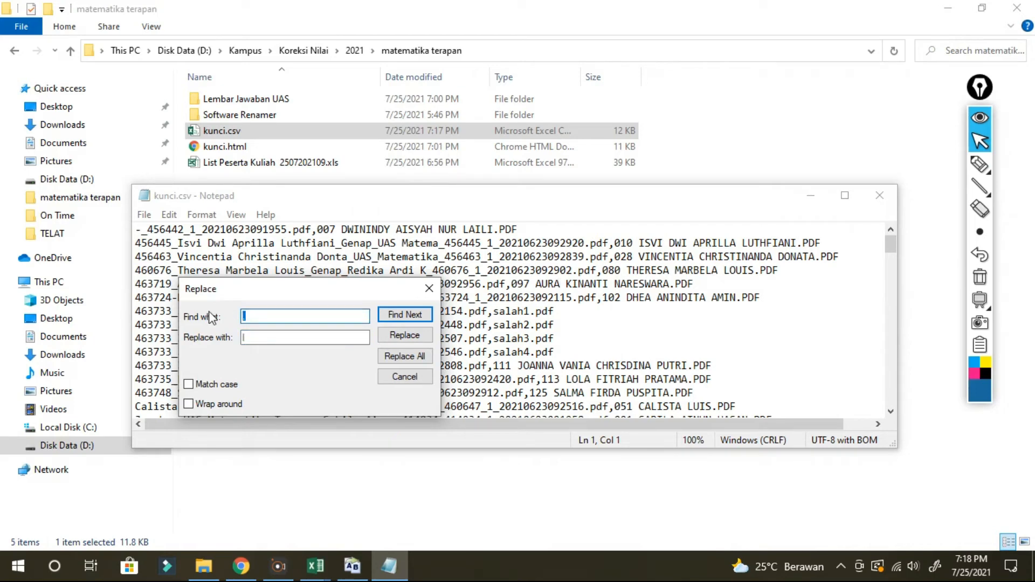
pyautogui.click(404, 356)
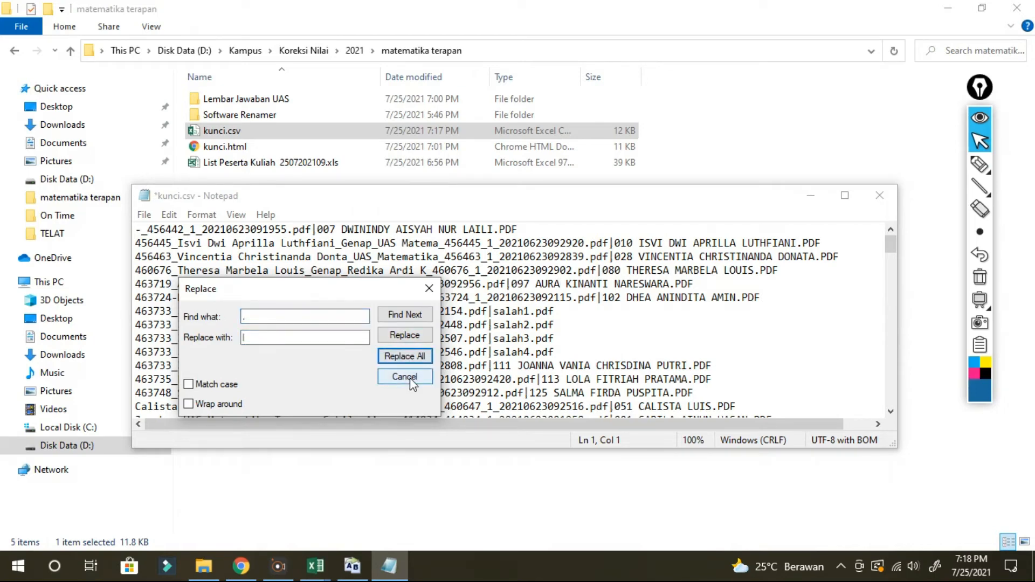
pyautogui.click(429, 289)
# - Save the edited list as kunci.txt in the matematika terapan folder and close Notepad
pyautogui.click(153, 218)
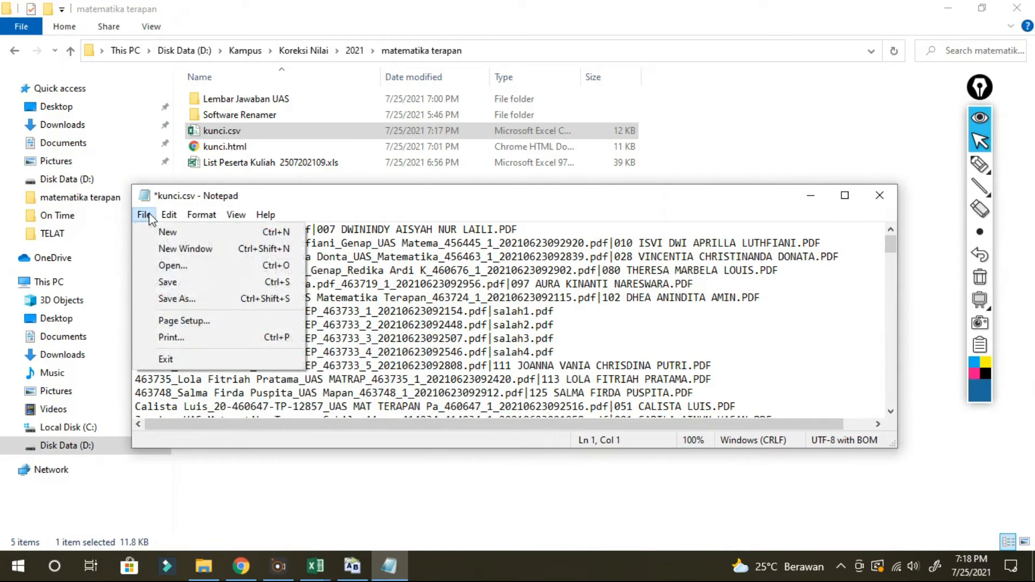
pyautogui.click(179, 296)
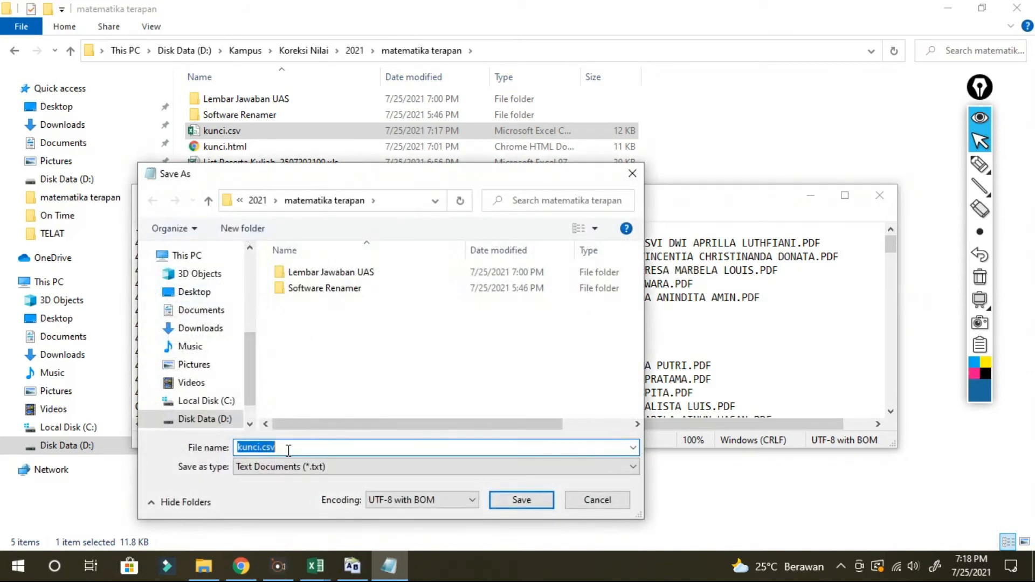
pyautogui.press('BackSpace')
pyautogui.press('BackSpace')
pyautogui.press('BackSpace')
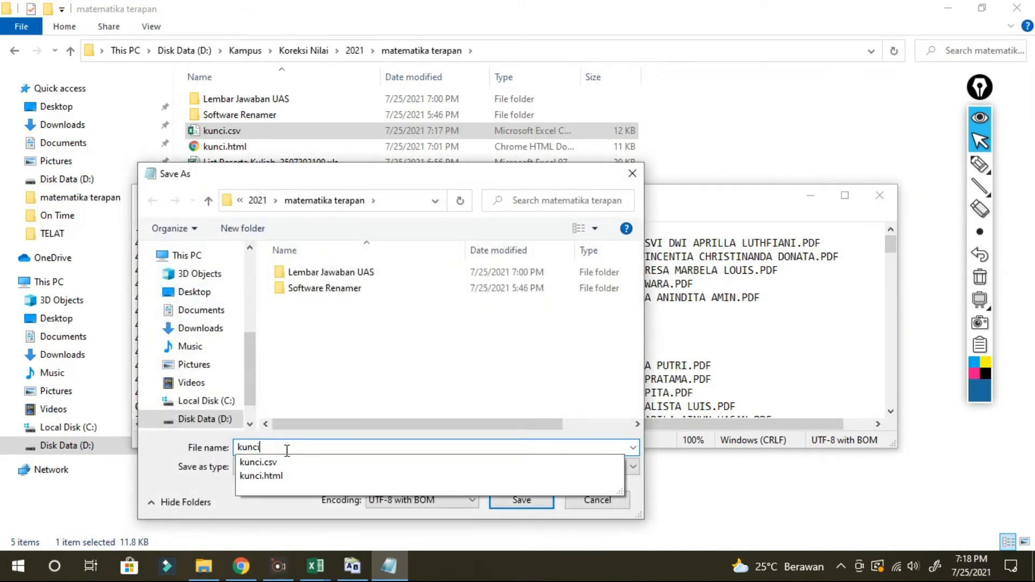
pyautogui.write('txt')
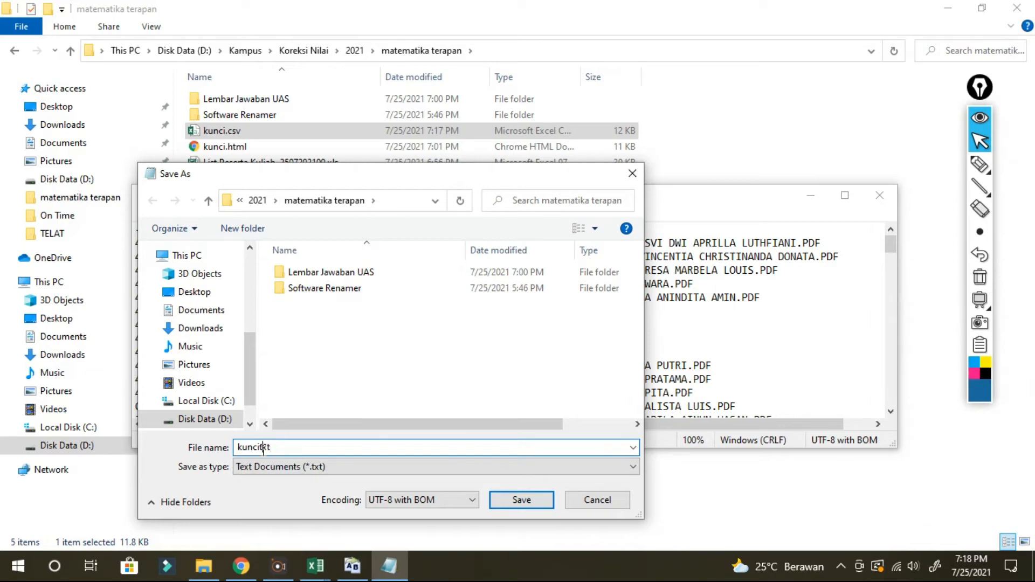
pyautogui.click(261, 448)
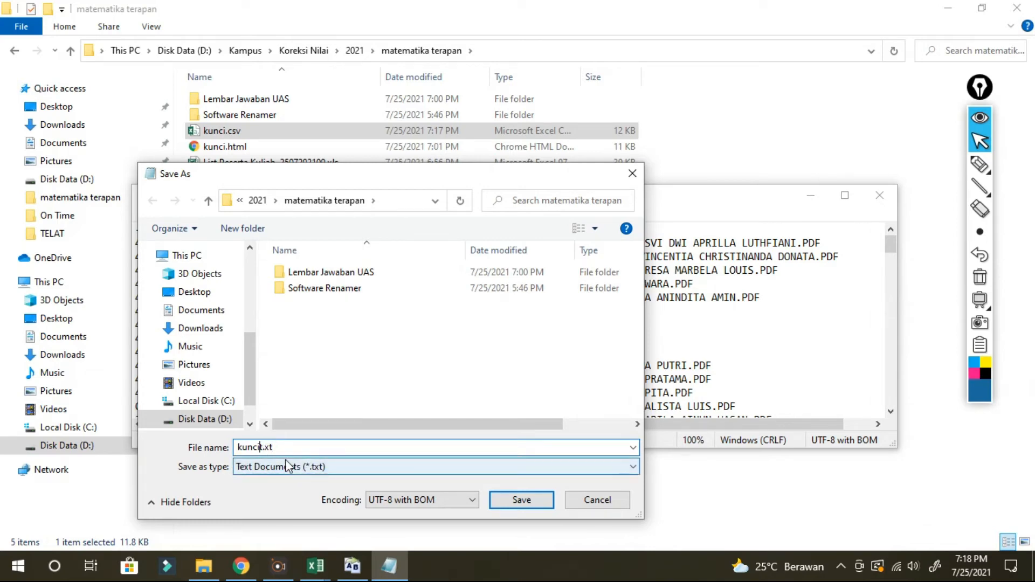
pyautogui.press('Delete')
pyautogui.press('Right')
pyautogui.write('t')
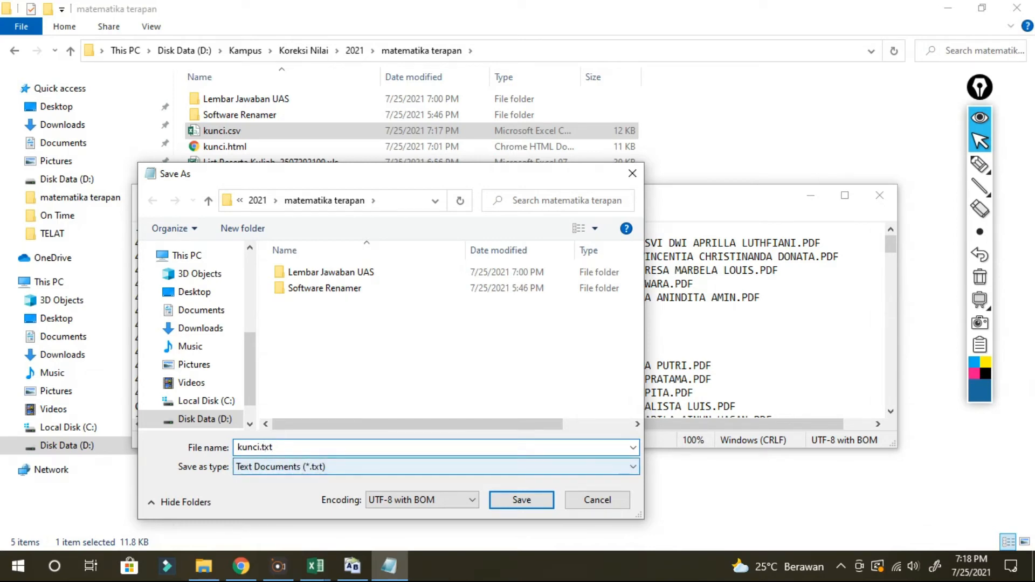
pyautogui.click(521, 500)
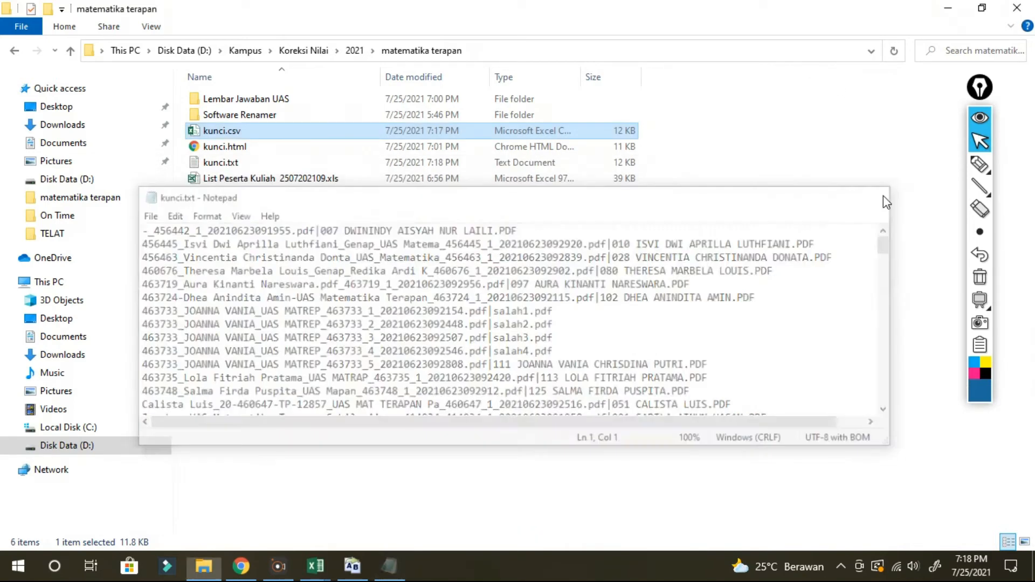
pyautogui.click(884, 201)
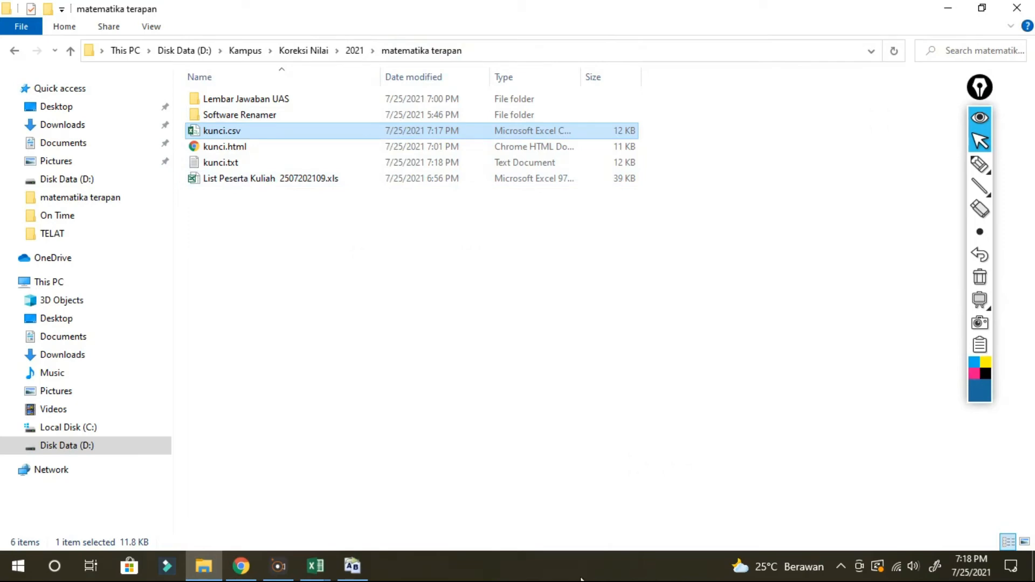
# - Switch to Bulk Rename Utility and handwrite the screen note "Pilih folder" with an arrow pointing to the folder tree
pyautogui.click(353, 567)
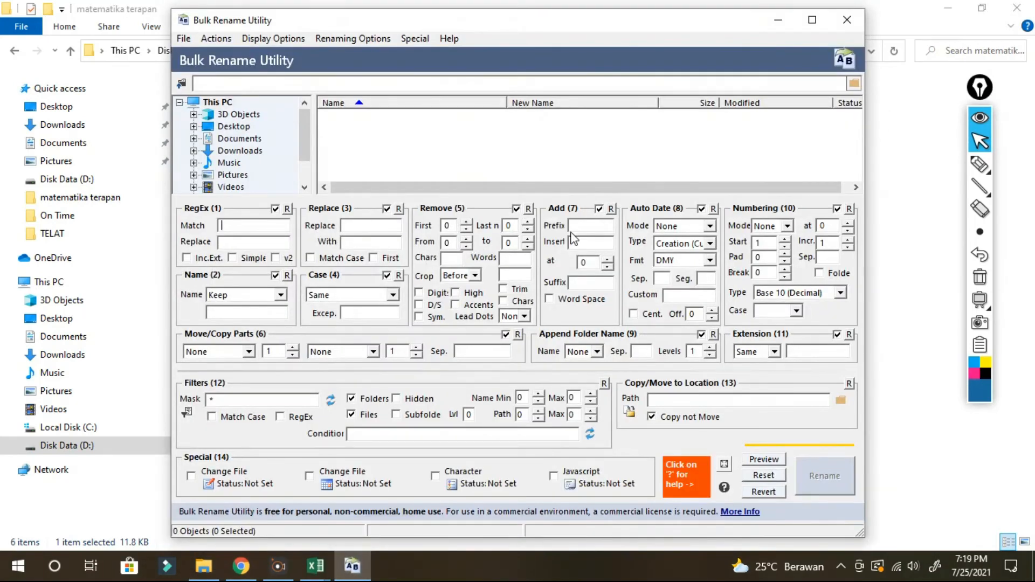
pyautogui.click(980, 164)
pyautogui.moveTo(18, 80)
pyautogui.mouseDown()
pyautogui.moveTo(16, 67)
pyautogui.moveTo(81, 82)
pyautogui.moveTo(35, 135)
pyautogui.mouseUp()
pyautogui.moveTo(29, 117); pyautogui.dragTo(47, 113)
pyautogui.moveTo(55, 112); pyautogui.dragTo(57, 113)
pyautogui.moveTo(73, 101)
pyautogui.mouseDown()
pyautogui.moveTo(75, 123)
pyautogui.moveTo(116, 117)
pyautogui.mouseUp()
pyautogui.moveTo(121, 104); pyautogui.dragTo(134, 106)
pyautogui.moveTo(107, 143); pyautogui.dragTo(156, 159)
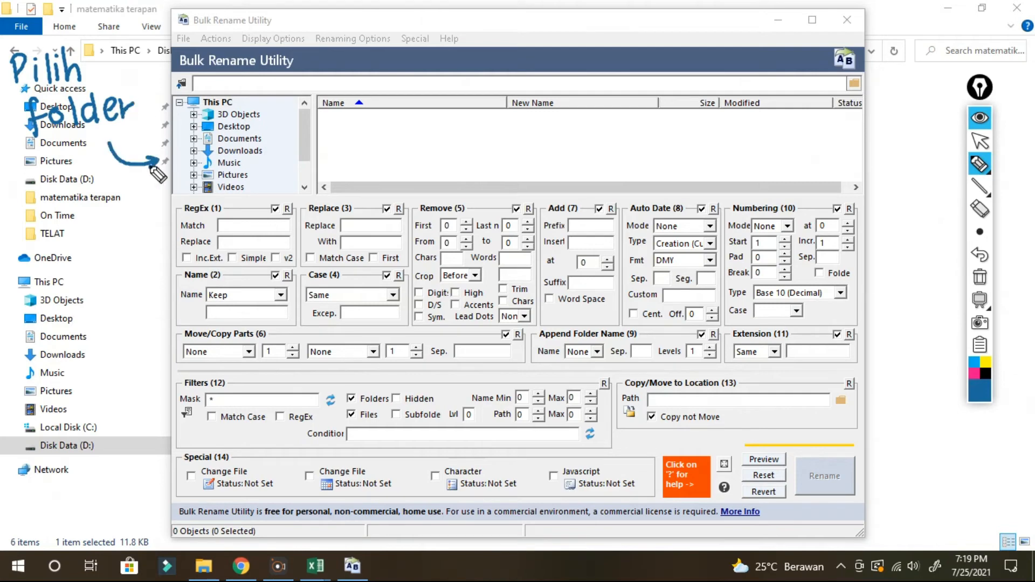
pyautogui.click(979, 142)
# - Load the folder D:\Kampus\Koreksi Nilai\2021\matematika terapan\Lembar Jawaban UAS as the one whose files are renamed
pyautogui.scroll(-1, 183, 187)
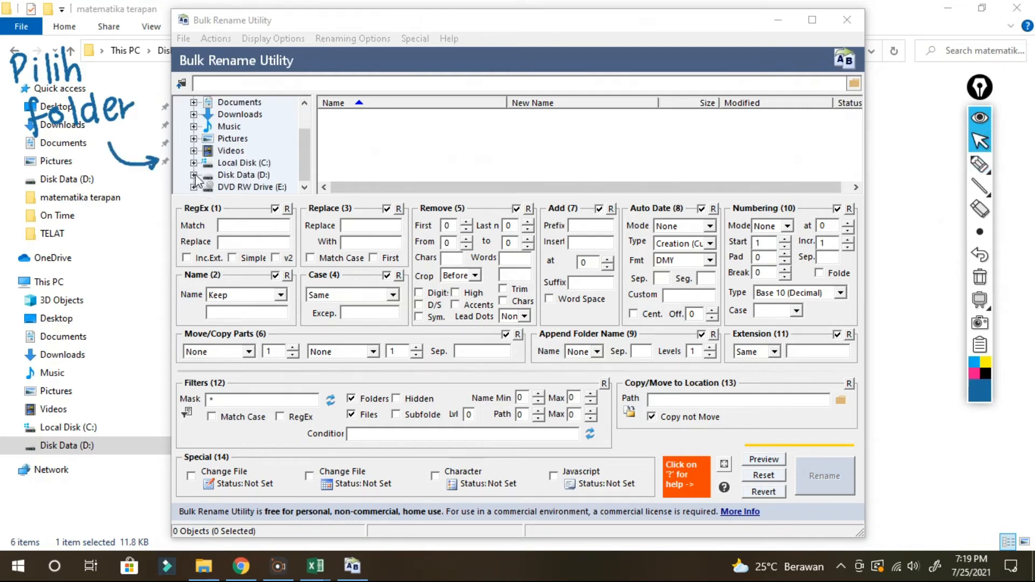
pyautogui.click(194, 175)
pyautogui.click(208, 163)
pyautogui.click(222, 163)
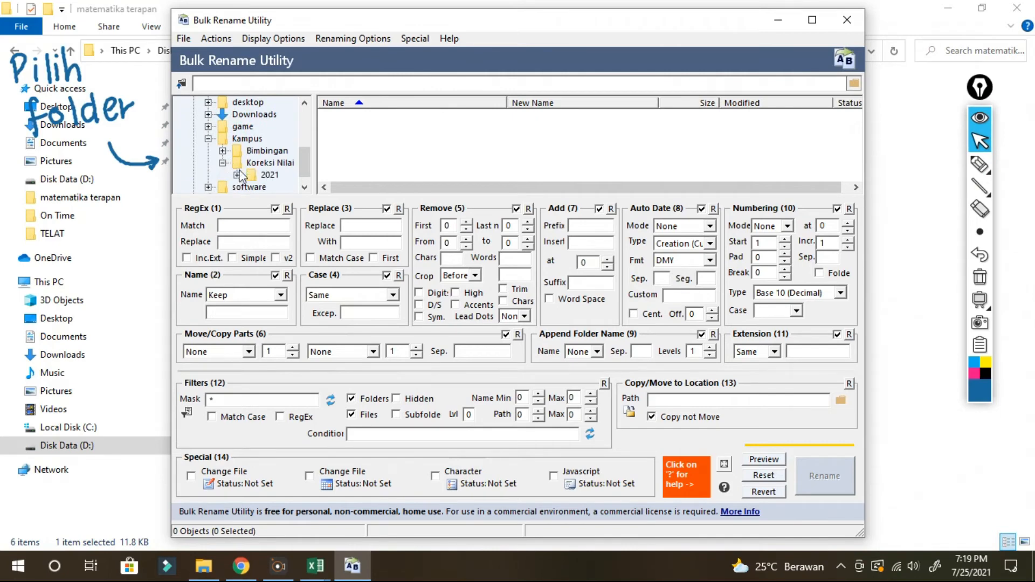
pyautogui.click(238, 175)
pyautogui.scroll(-1, 246, 170)
pyautogui.click(251, 150)
pyautogui.moveTo(240, 187); pyautogui.dragTo(271, 186)
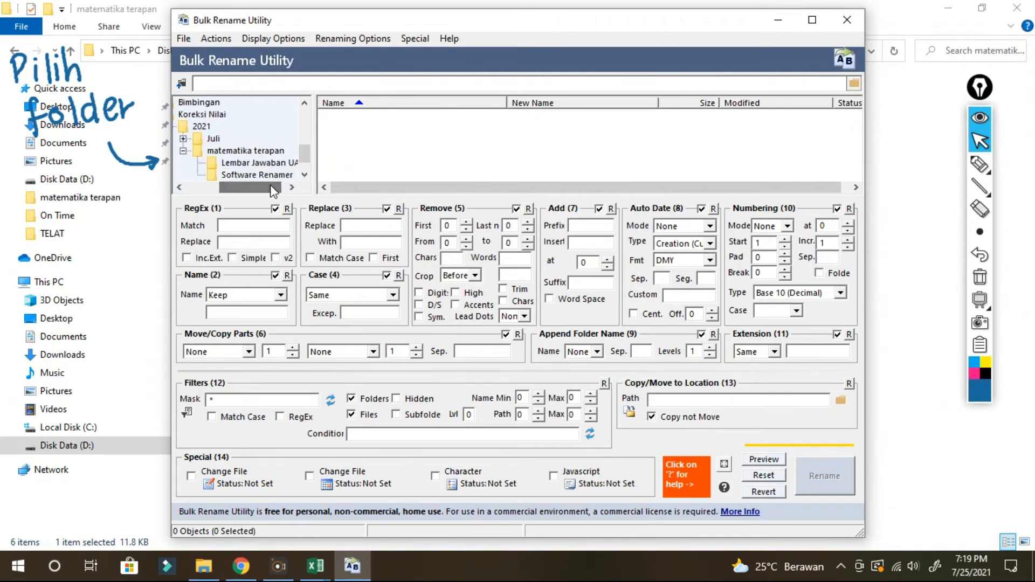
pyautogui.click(266, 164)
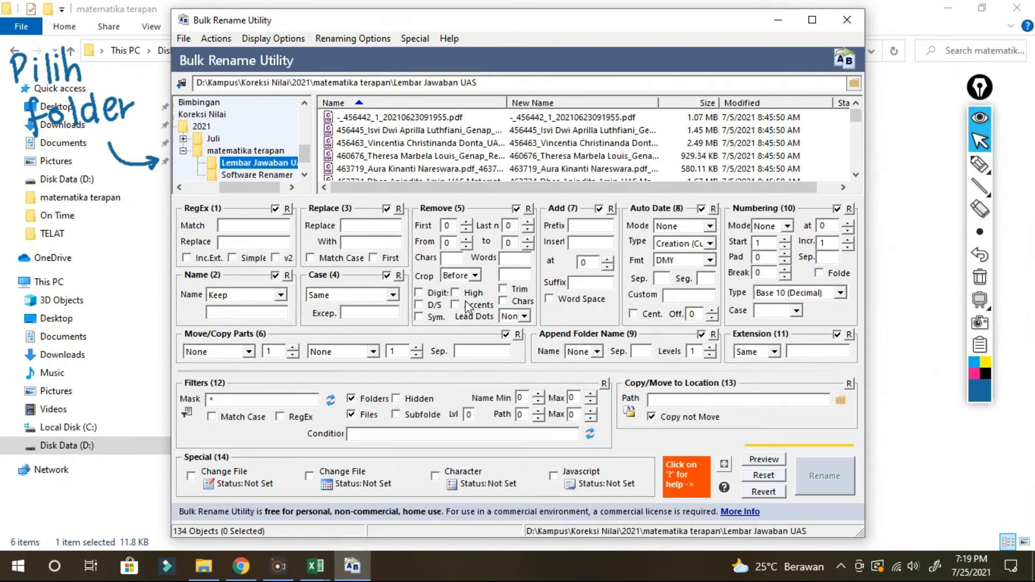
# - Handwrite the screen note "klik action import rename pairs" beside the program window with an arrow to Actions
pyautogui.click(980, 163)
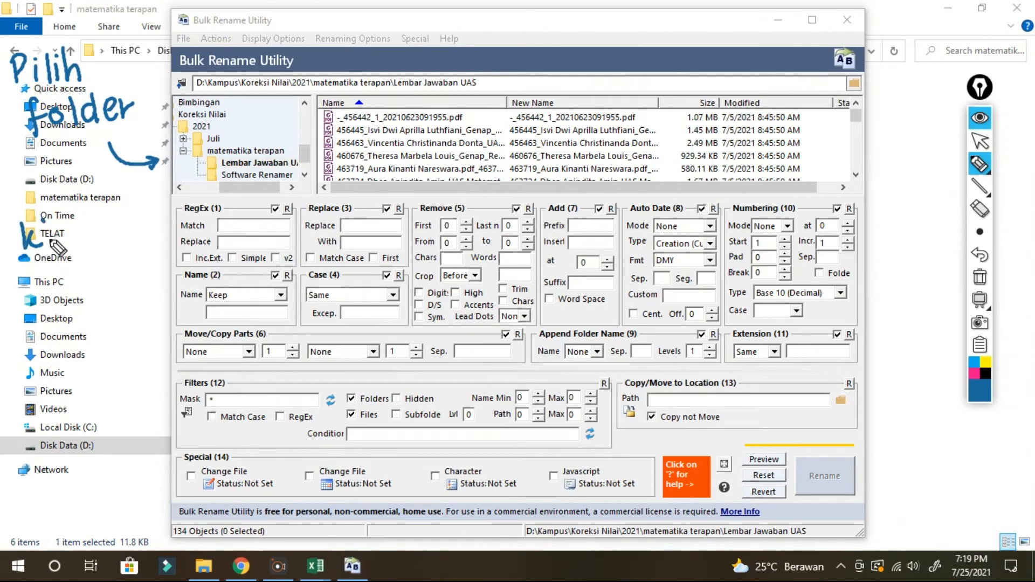
pyautogui.moveTo(52, 242)
pyautogui.mouseDown()
pyautogui.moveTo(75, 271)
pyautogui.moveTo(145, 252)
pyautogui.mouseUp()
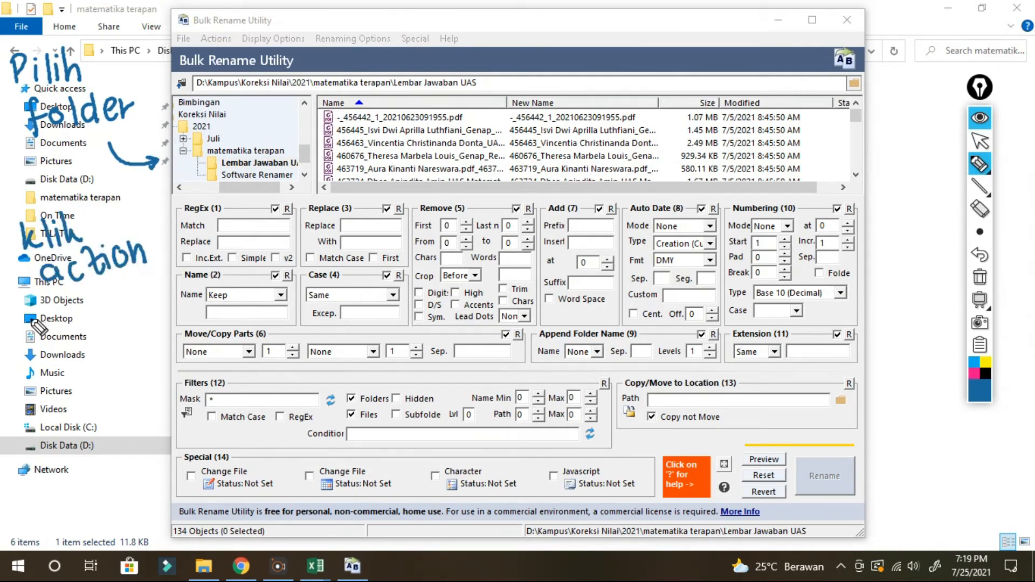
pyautogui.moveTo(74, 315); pyautogui.dragTo(110, 313)
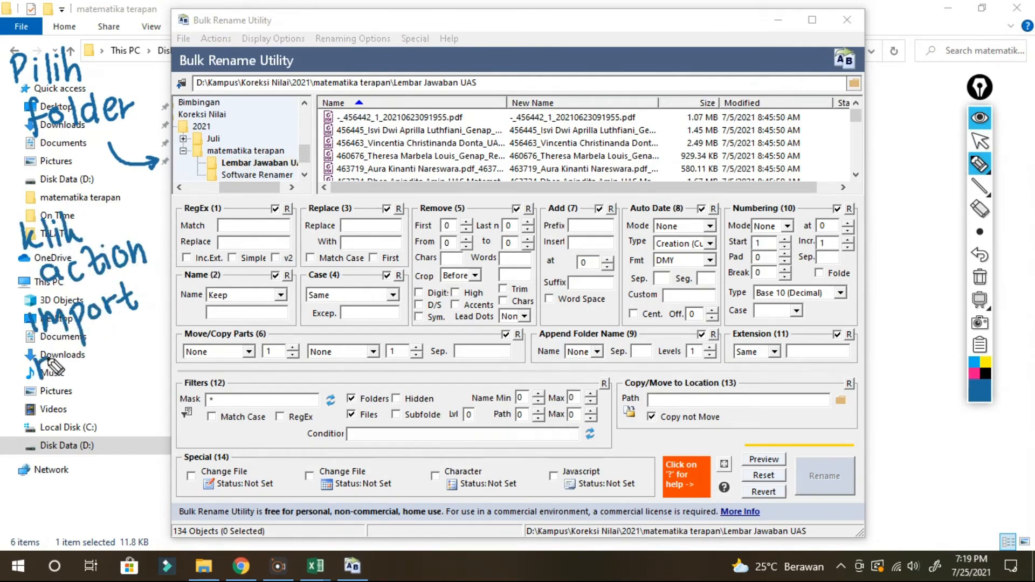
pyautogui.moveTo(54, 365); pyautogui.dragTo(151, 345)
pyautogui.moveTo(54, 405)
pyautogui.mouseDown()
pyautogui.moveTo(81, 426)
pyautogui.moveTo(145, 380)
pyautogui.mouseUp()
pyautogui.moveTo(180, 229); pyautogui.dragTo(197, 75)
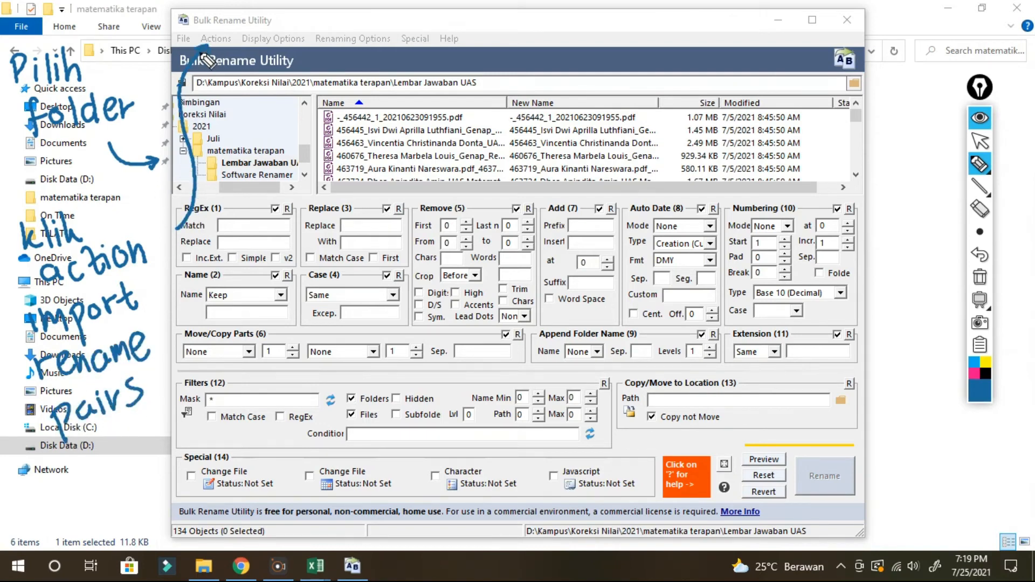
pyautogui.click(980, 140)
# - Import the rename pairs from kunci.txt in D:\Kampus\Koreksi Nilai\2021\matematika terapan
pyautogui.click(215, 38)
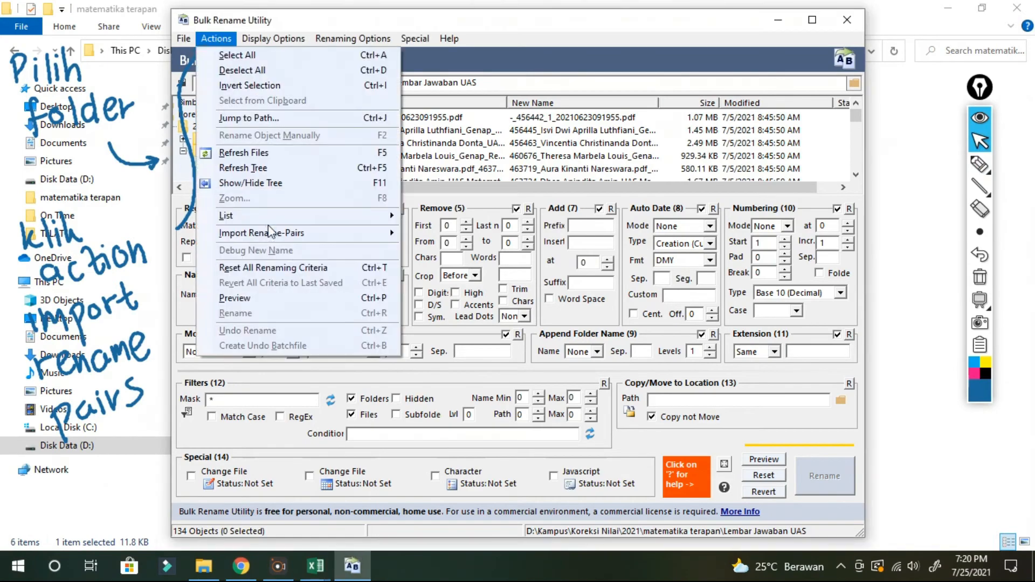
pyautogui.moveTo(272, 232)
pyautogui.click(456, 234)
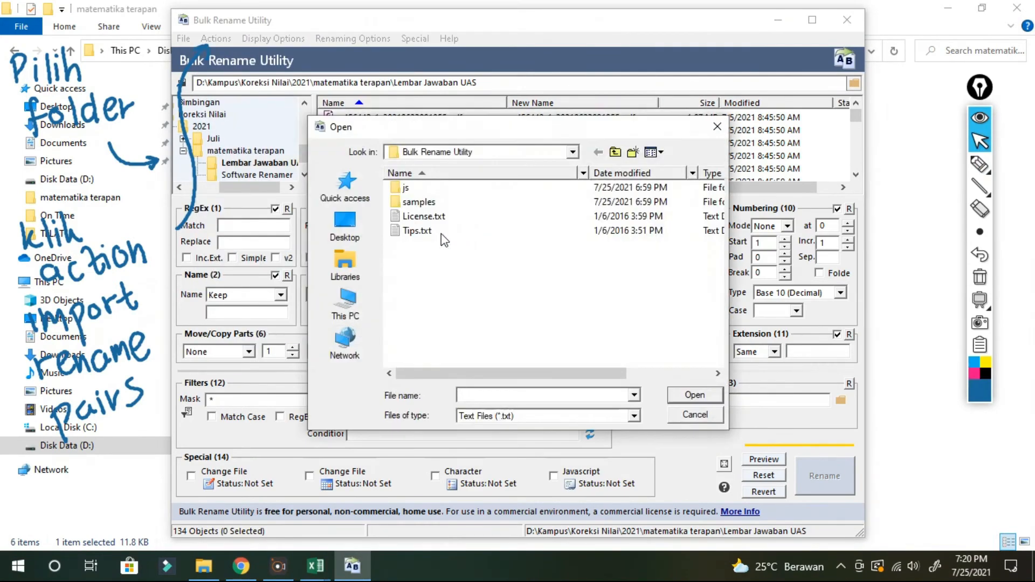
pyautogui.click(345, 302)
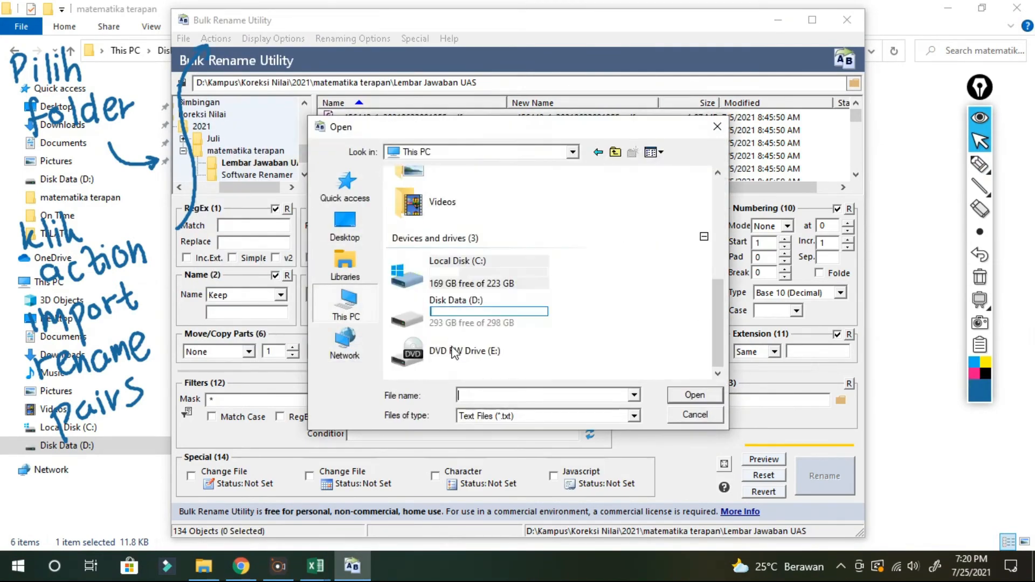
pyautogui.doubleClick(445, 305)
pyautogui.doubleClick(419, 231)
pyautogui.doubleClick(426, 201)
pyautogui.doubleClick(418, 187)
pyautogui.doubleClick(432, 202)
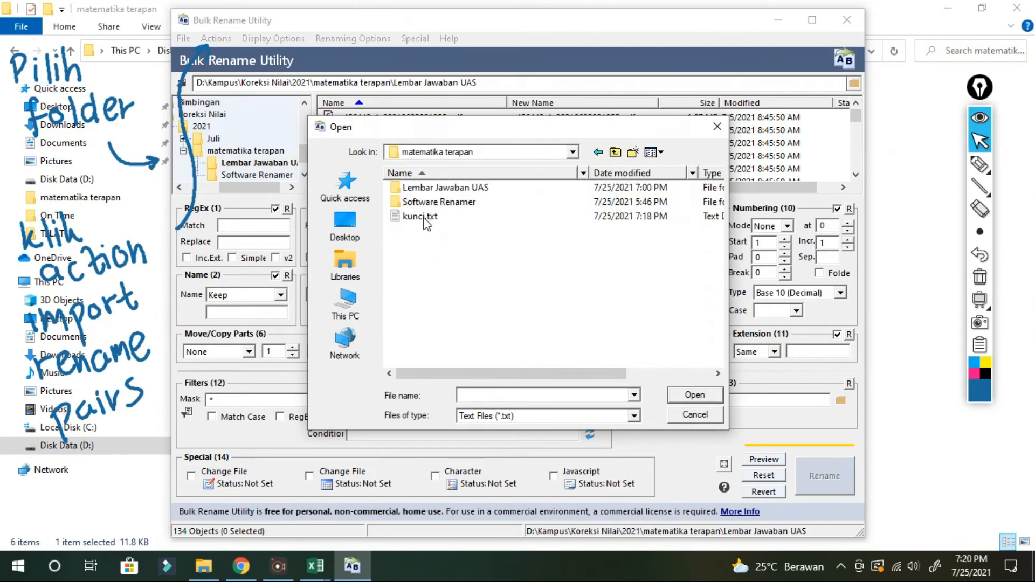
pyautogui.click(420, 216)
pyautogui.click(678, 401)
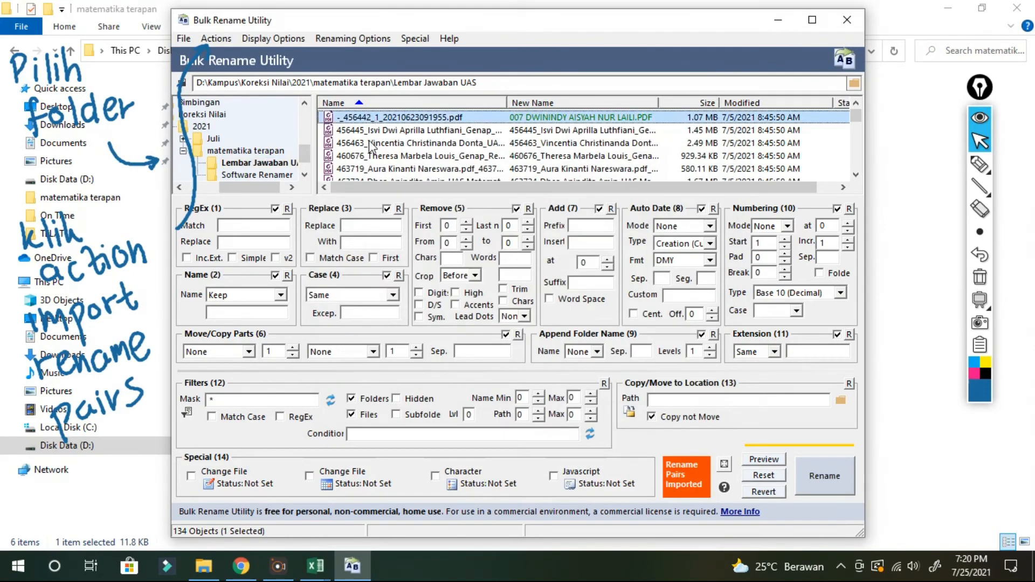
# - Look through the imported file list and select all files in it
pyautogui.scroll(-12, 371, 153)
pyautogui.scroll(12, 371, 155)
pyautogui.hotkey('ctrl', 'a')
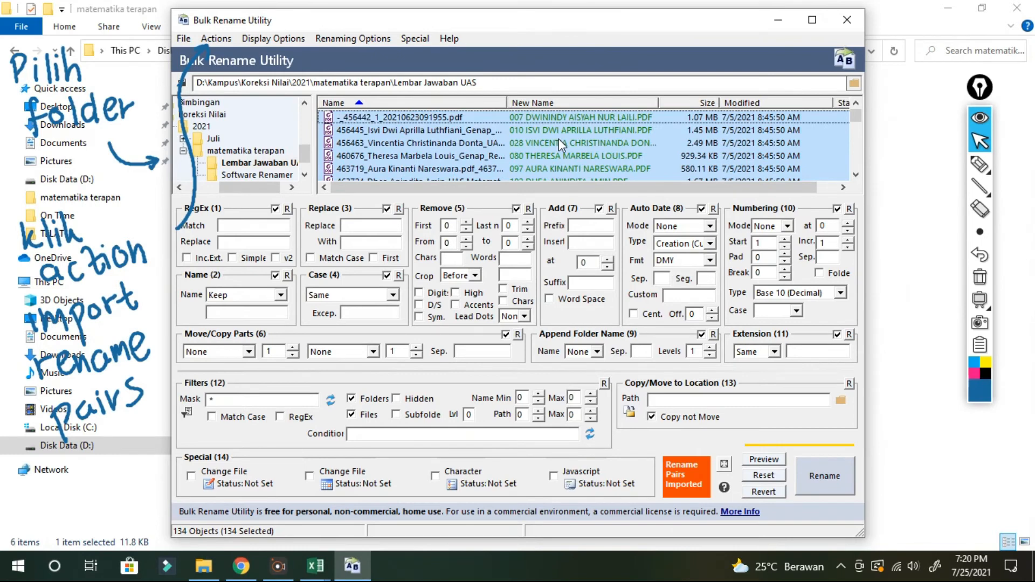
# - Handwrite the screen note "Control A" beside the program window with an arrow pointing to the file list
pyautogui.moveTo(980, 165)
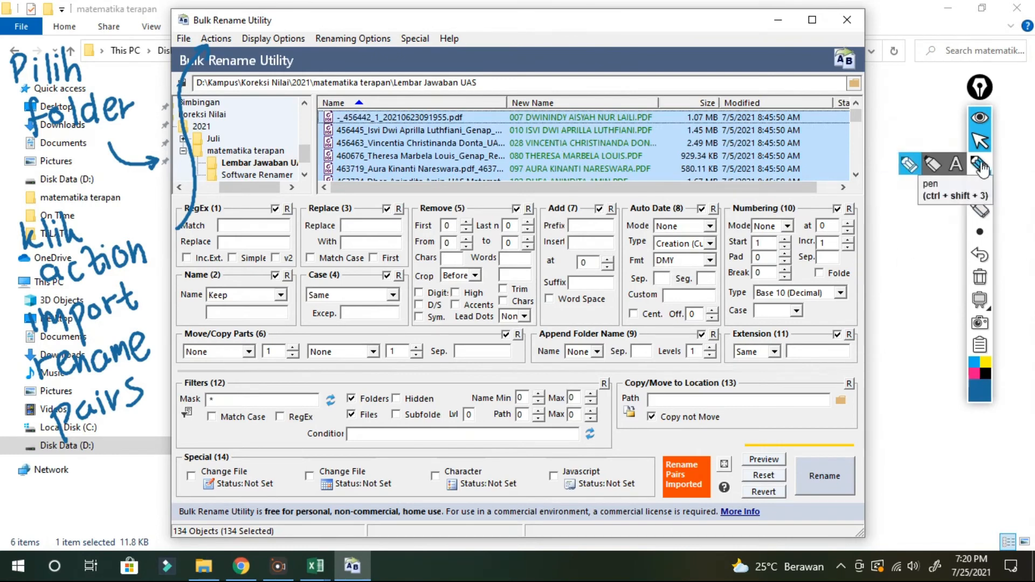
pyautogui.click(909, 163)
pyautogui.moveTo(870, 124)
pyautogui.mouseDown()
pyautogui.moveTo(916, 129)
pyautogui.moveTo(946, 116)
pyautogui.moveTo(914, 167)
pyautogui.mouseUp()
pyautogui.moveTo(873, 81); pyautogui.dragTo(795, 86)
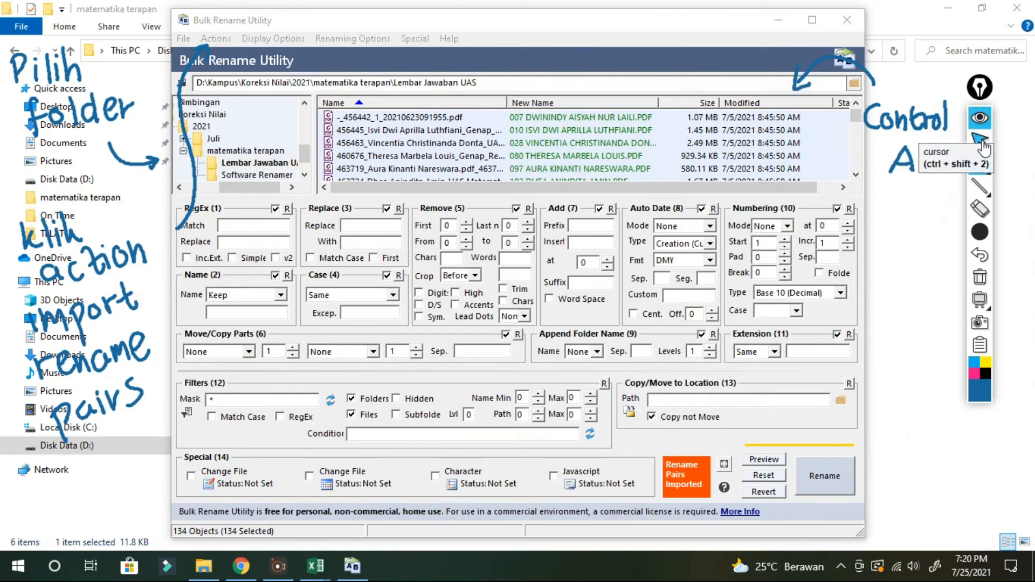
# - Return to the normal cursor and reselect every file in the Lembar Jawaban UAS list
pyautogui.click(980, 141)
pyautogui.click(443, 121)
pyautogui.hotkey('ctrl', 'a')
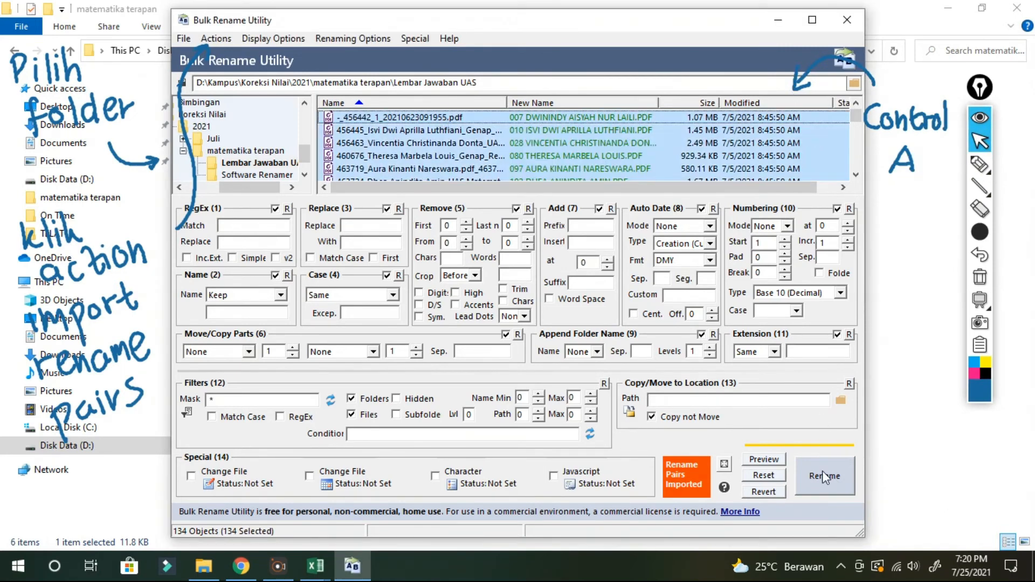
# - Handwrite the screen note "klik Rename" beside the program window with an arrow pointing to the Rename button
pyautogui.click(979, 164)
pyautogui.moveTo(884, 413)
pyautogui.mouseDown()
pyautogui.moveTo(895, 458)
pyautogui.moveTo(941, 444)
pyautogui.moveTo(923, 495)
pyautogui.moveTo(1014, 491)
pyautogui.mouseUp()
pyautogui.moveTo(909, 398)
pyautogui.mouseDown()
pyautogui.moveTo(874, 377)
pyautogui.moveTo(846, 425)
pyautogui.mouseUp()
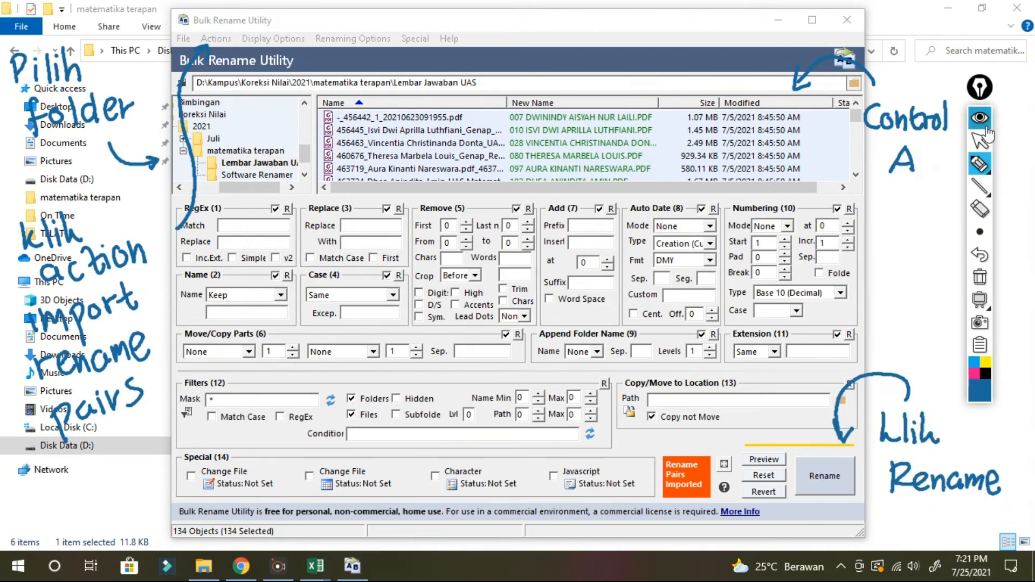
# - Preview the pending rename and compare the current names with the new names throughout the list
pyautogui.click(980, 143)
pyautogui.click(812, 478)
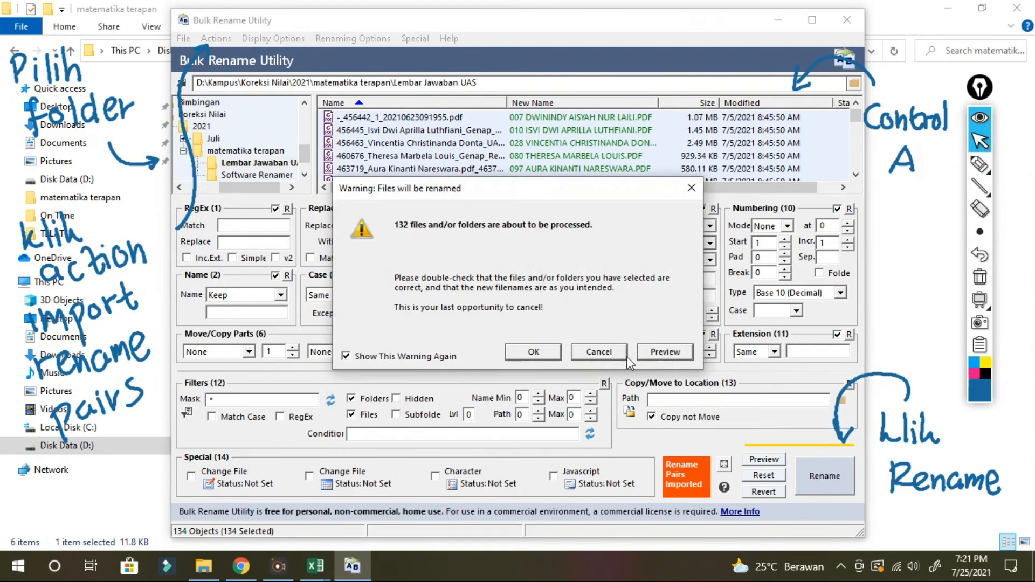
pyautogui.click(665, 351)
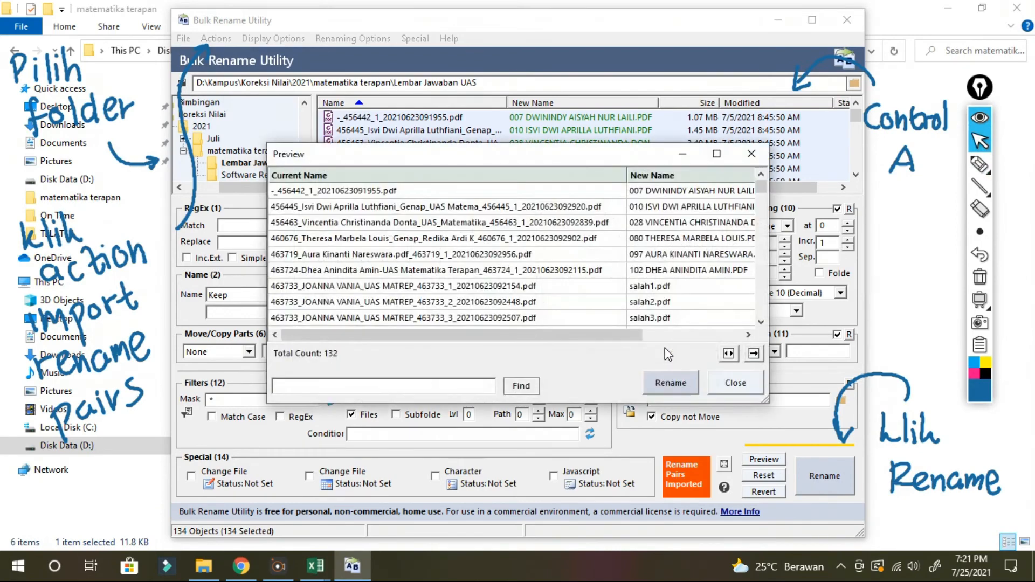
pyautogui.scroll(-20, 550, 293)
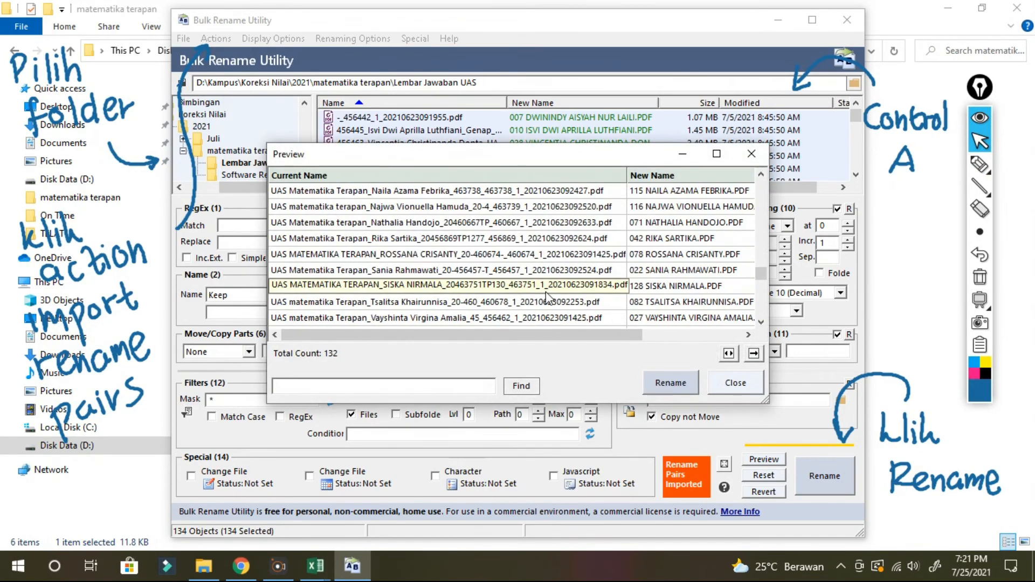
pyautogui.scroll(12, 685, 294)
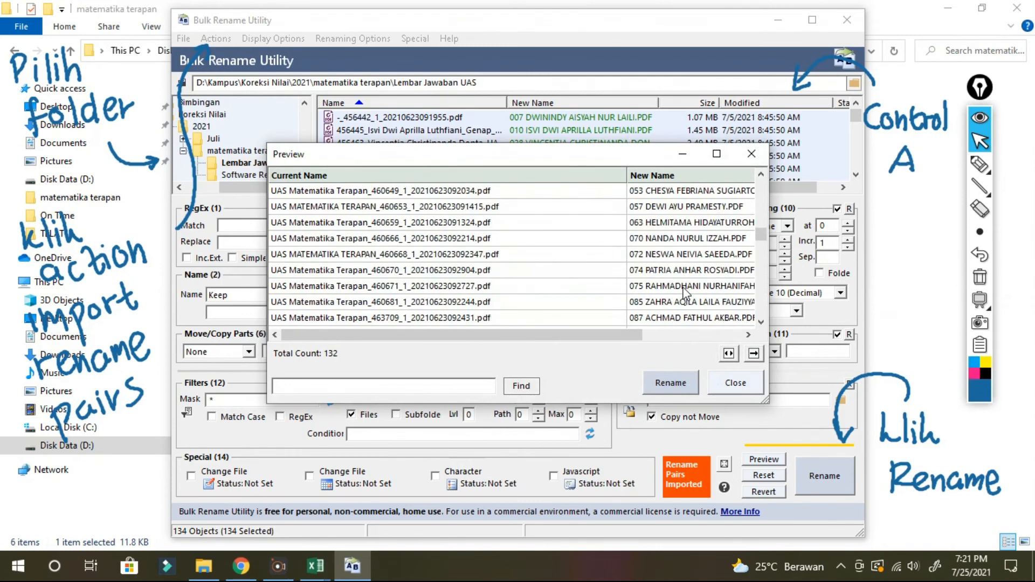
pyautogui.scroll(-5, 685, 294)
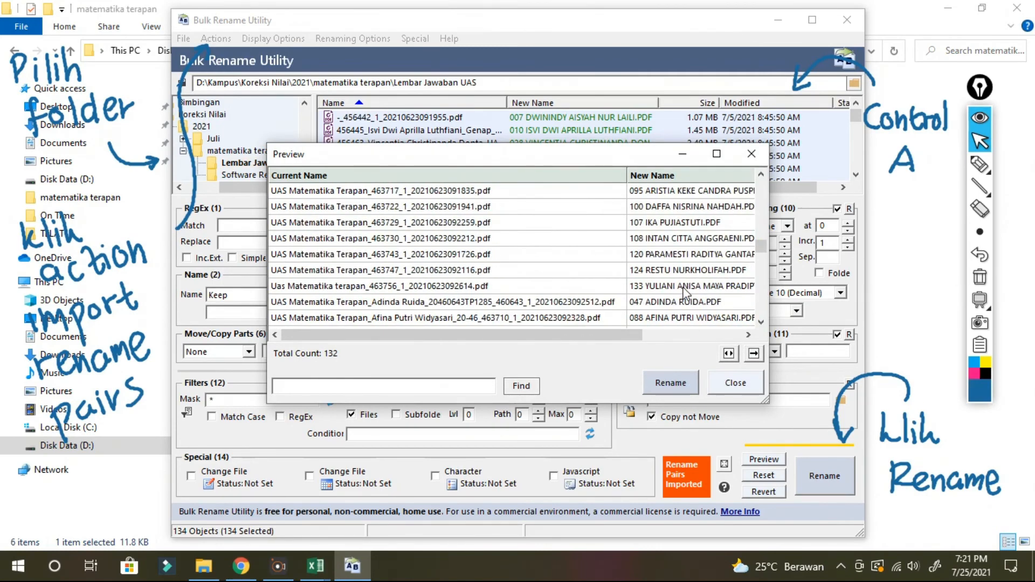
pyautogui.scroll(-10, 684, 294)
pyautogui.scroll(-8, 685, 293)
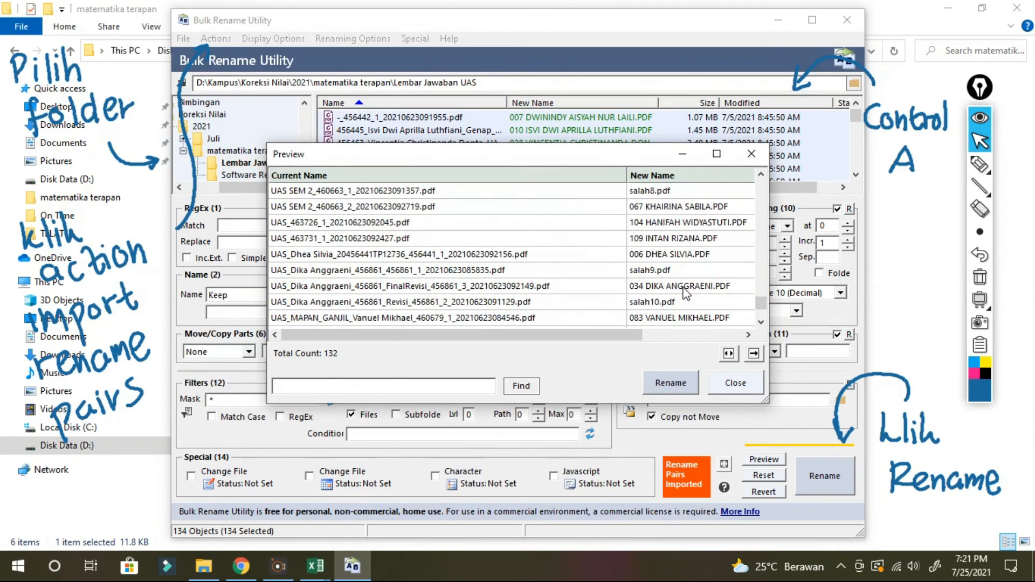
# - Run the rename on all selected answer files and confirm the warnings
pyautogui.click(661, 379)
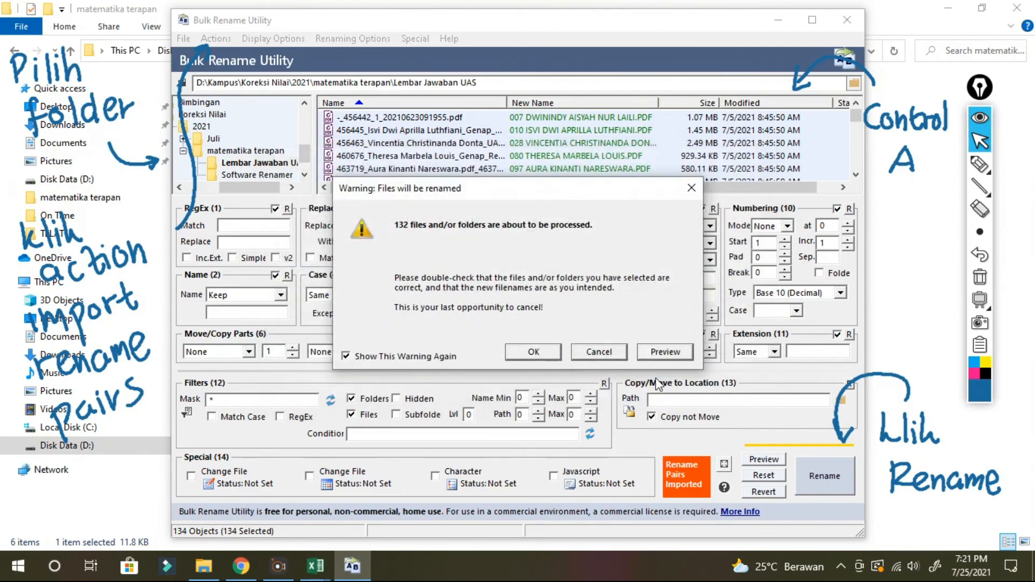
pyautogui.click(536, 358)
pyautogui.click(596, 357)
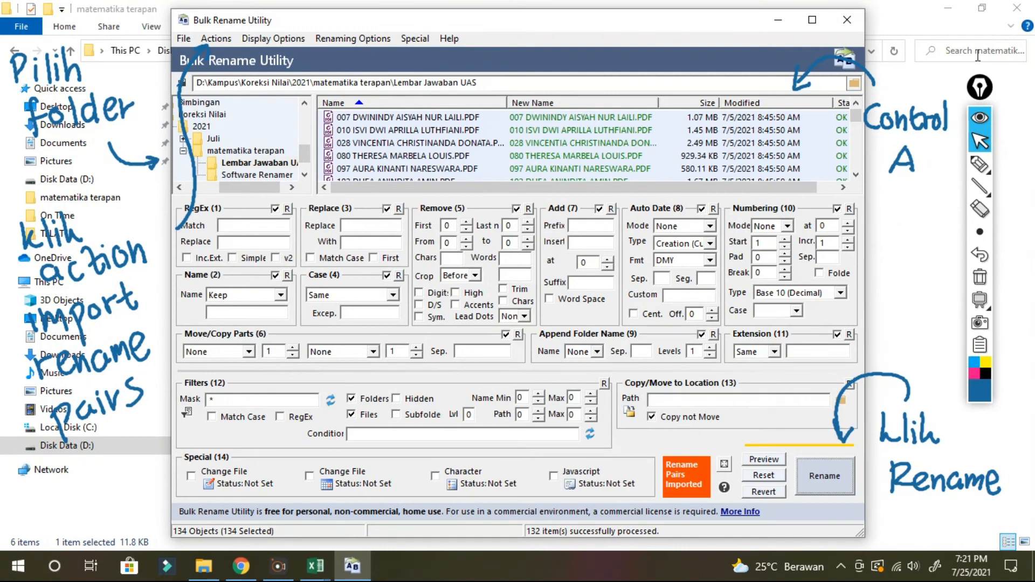
# - Erase all handwritten notes from the screen and return to the normal cursor
pyautogui.click(980, 209)
pyautogui.moveTo(27, 70)
pyautogui.mouseDown()
pyautogui.moveTo(88, 50)
pyautogui.moveTo(106, 251)
pyautogui.moveTo(881, 456)
pyautogui.moveTo(801, 103)
pyautogui.mouseUp()
pyautogui.click(980, 141)
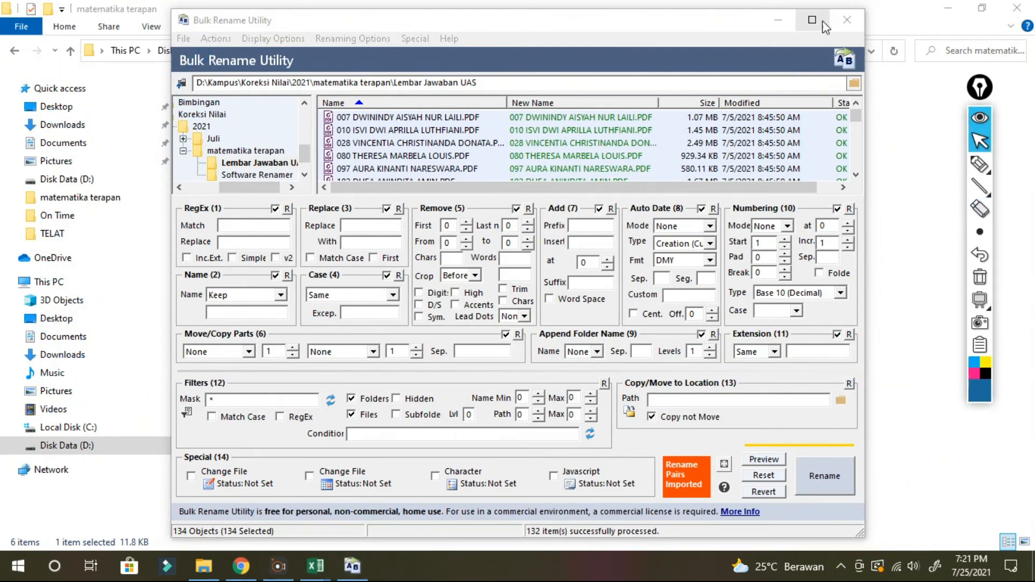
# - Minimize Bulk Rename Utility, open the Lembar Jawaban UAS folder in File Explorer and check the renamed files
pyautogui.click(777, 20)
pyautogui.doubleClick(257, 98)
pyautogui.scroll(-8, 313, 303)
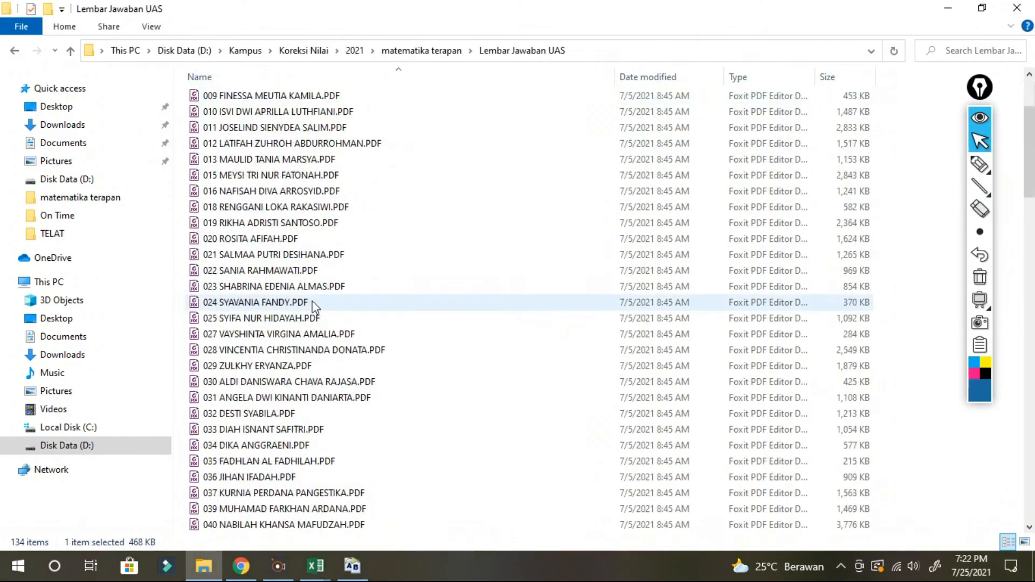
pyautogui.scroll(7, 313, 305)
pyautogui.scroll(-20, 314, 308)
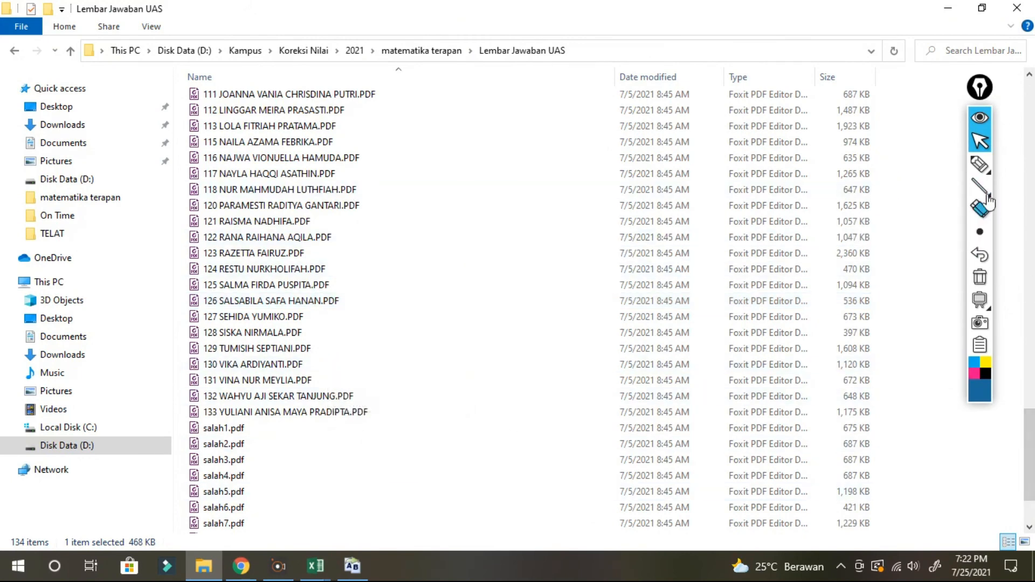
# - Handwrite the screen note "Alhamdulillah koreksi nilai UAS bisa lebih fokus" with a smiley over the file list
pyautogui.click(979, 163)
pyautogui.moveTo(412, 180); pyautogui.dragTo(438, 182)
pyautogui.moveTo(416, 164)
pyautogui.mouseDown()
pyautogui.moveTo(447, 161)
pyautogui.moveTo(451, 183)
pyautogui.mouseUp()
pyautogui.moveTo(464, 138)
pyautogui.mouseDown()
pyautogui.moveTo(520, 169)
pyautogui.moveTo(698, 165)
pyautogui.mouseUp()
pyautogui.moveTo(436, 229)
pyautogui.mouseDown()
pyautogui.moveTo(561, 254)
pyautogui.moveTo(612, 238)
pyautogui.moveTo(655, 267)
pyautogui.moveTo(474, 286)
pyautogui.moveTo(572, 302)
pyautogui.moveTo(427, 393)
pyautogui.moveTo(793, 359)
pyautogui.moveTo(762, 384)
pyautogui.mouseUp()
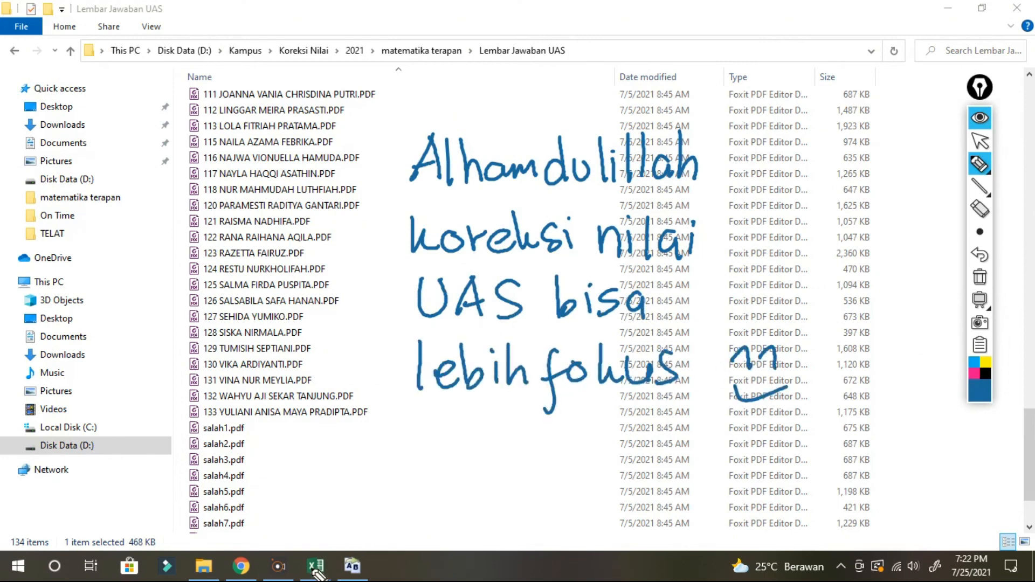
# - Switch to the List Peserta Kuliah workbook in Excel, showing the Data Peserta sheet in a reduced window
pyautogui.click(980, 141)
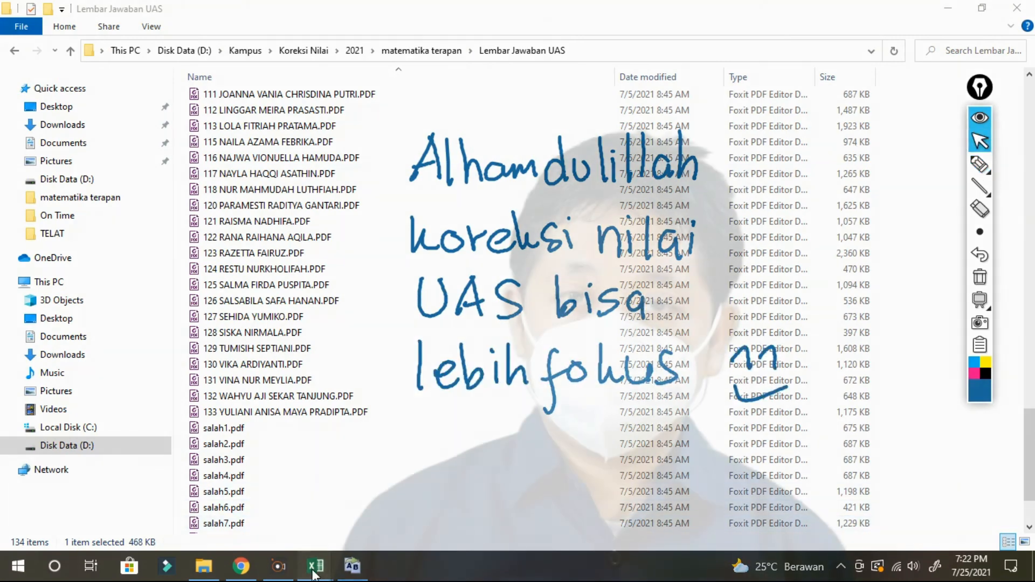
pyautogui.moveTo(316, 566)
pyautogui.click(172, 530)
pyautogui.click(114, 523)
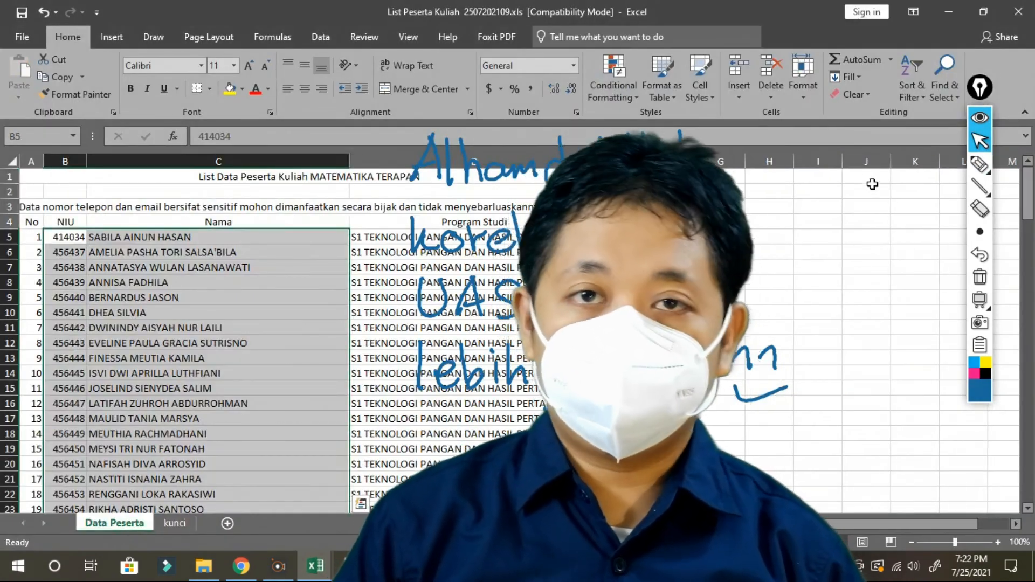
pyautogui.click(984, 12)
# - Erase the handwritten note and collapse the annotation toolbar
pyautogui.click(981, 209)
pyautogui.moveTo(641, 150); pyautogui.dragTo(521, 143)
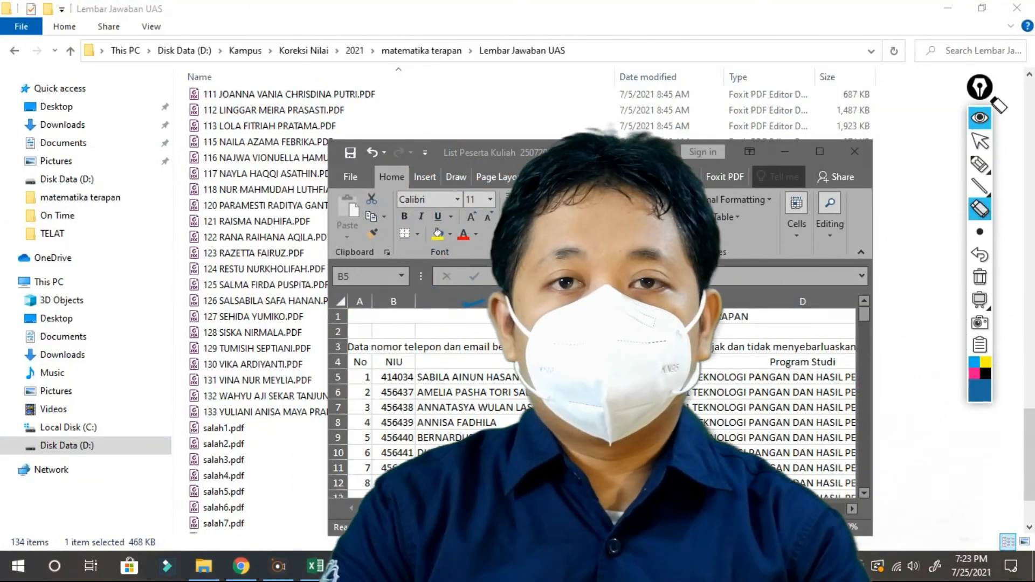
pyautogui.click(979, 118)
# - Separate the participant workbook and a reduced Lembar Jawaban UAS folder window on the desktop, with the kunci.csv workbook minimized
pyautogui.moveTo(609, 153); pyautogui.dragTo(834, 127)
pyautogui.click(981, 11)
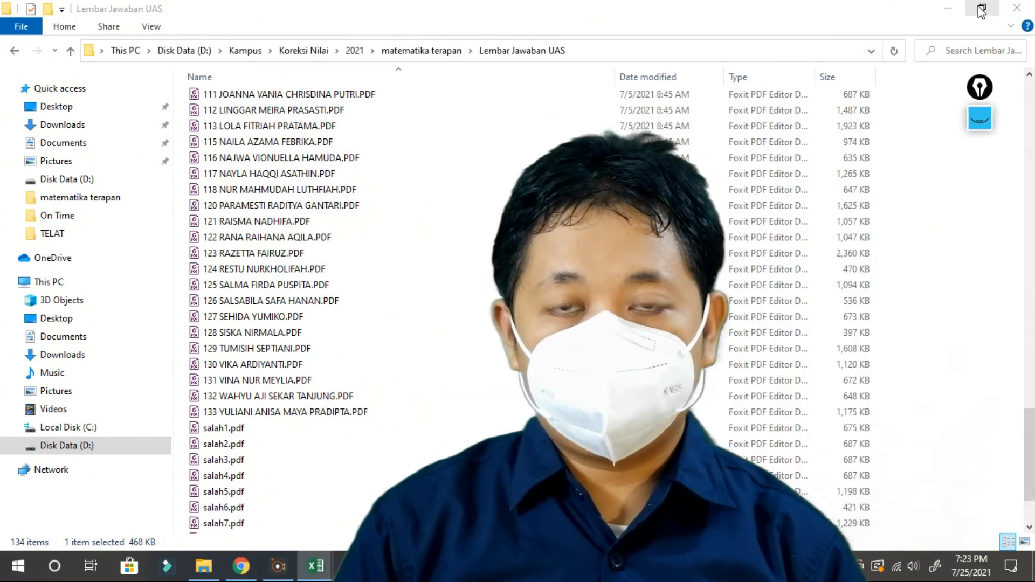
pyautogui.click(981, 11)
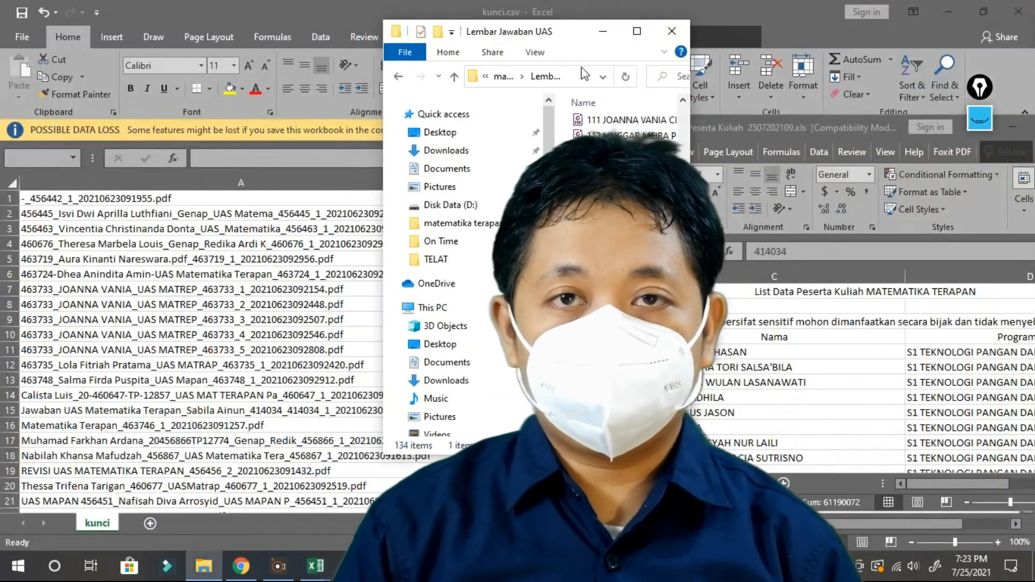
pyautogui.click(947, 17)
pyautogui.click(948, 13)
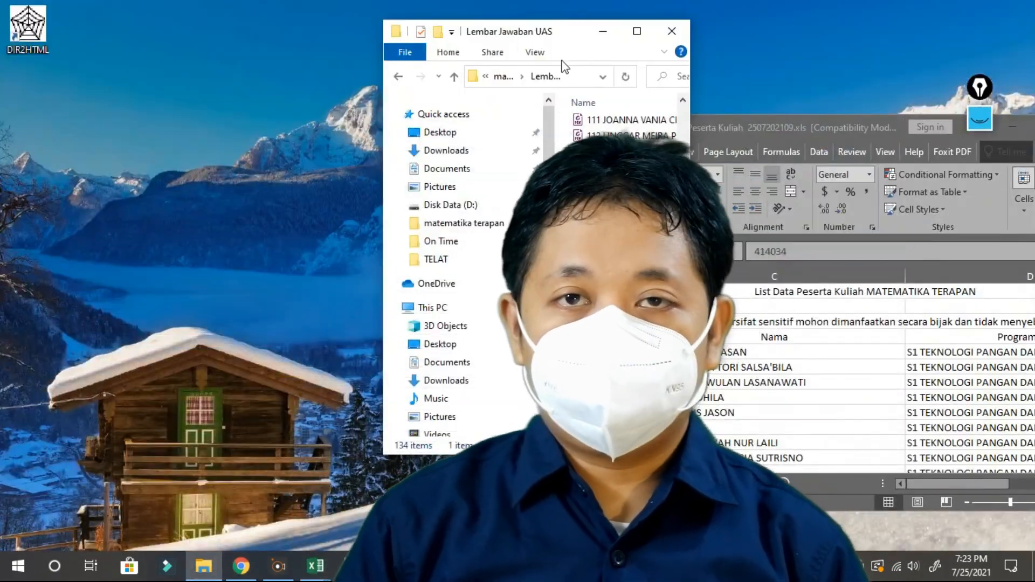
pyautogui.moveTo(481, 31); pyautogui.dragTo(114, 30)
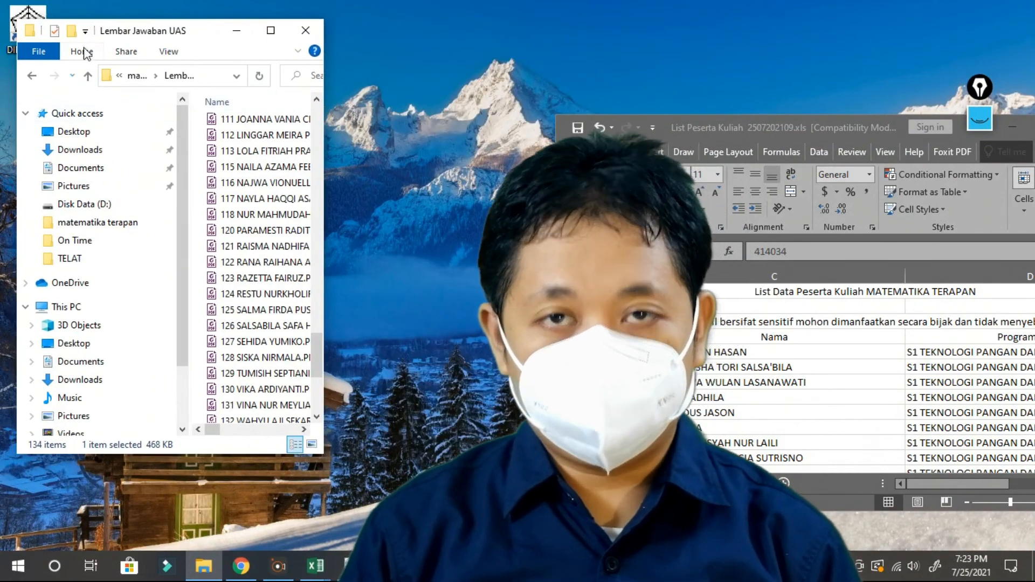
# - Hide the navigation pane in the Lembar Jawaban UAS folder window
pyautogui.click(168, 52)
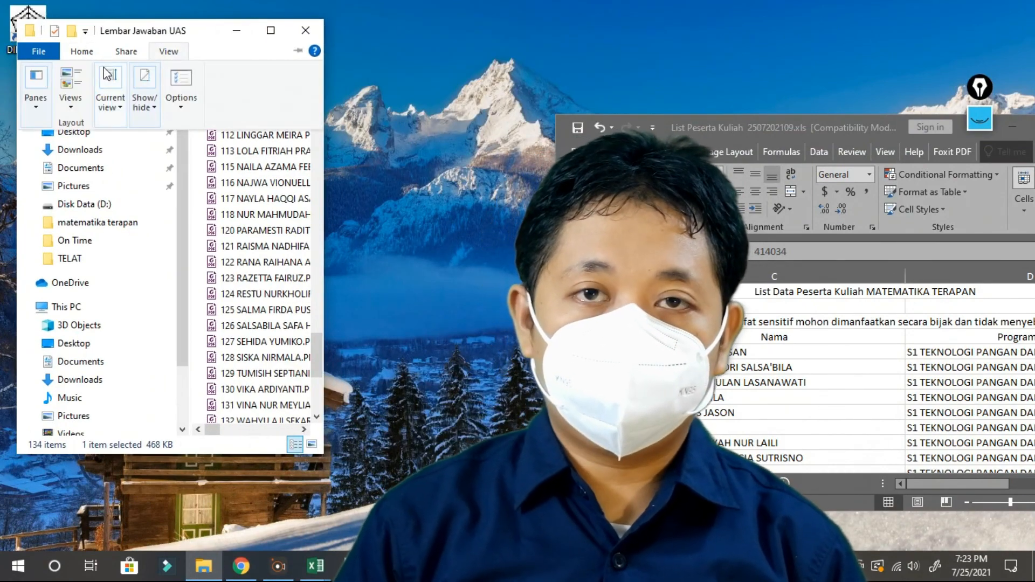
pyautogui.click(37, 89)
pyautogui.click(32, 168)
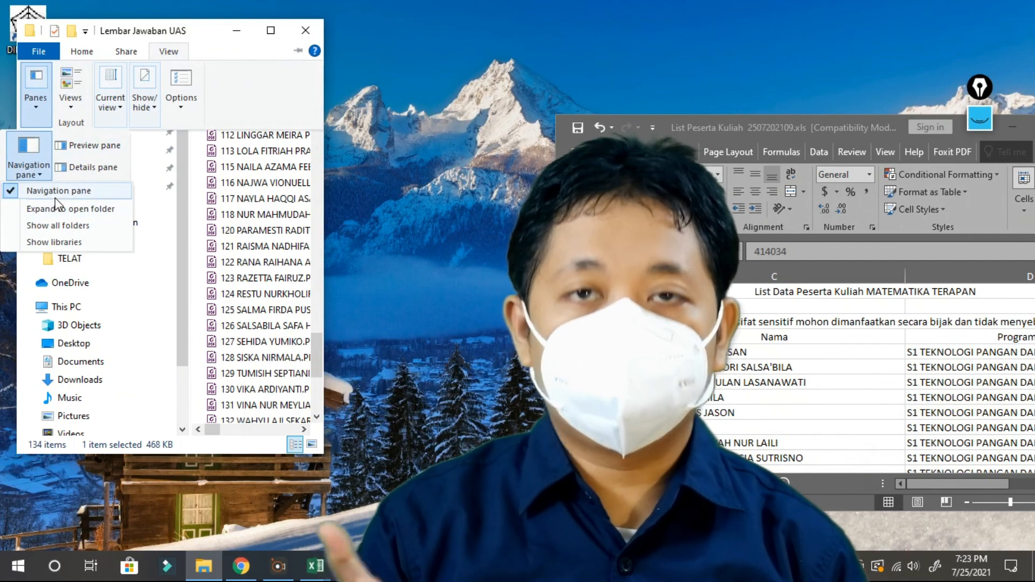
pyautogui.click(56, 189)
# - Enlarge the folder window to fill the left half of the screen and move the participant workbook beside it
pyautogui.scroll(7, 323, 203)
pyautogui.moveTo(323, 203); pyautogui.dragTo(496, 205)
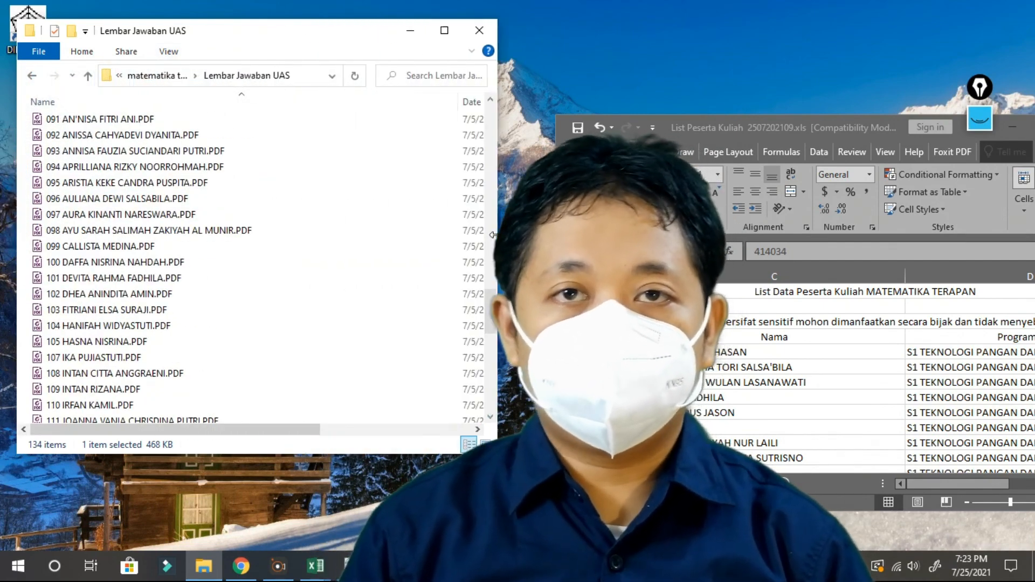
pyautogui.moveTo(214, 454); pyautogui.dragTo(201, 552)
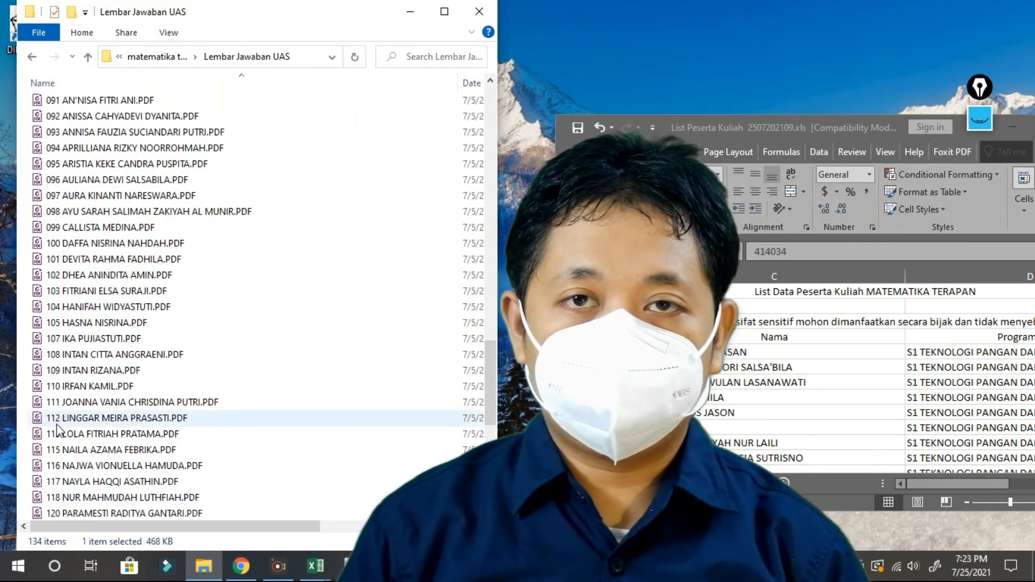
pyautogui.moveTo(17, 376); pyautogui.dragTo(2, 376)
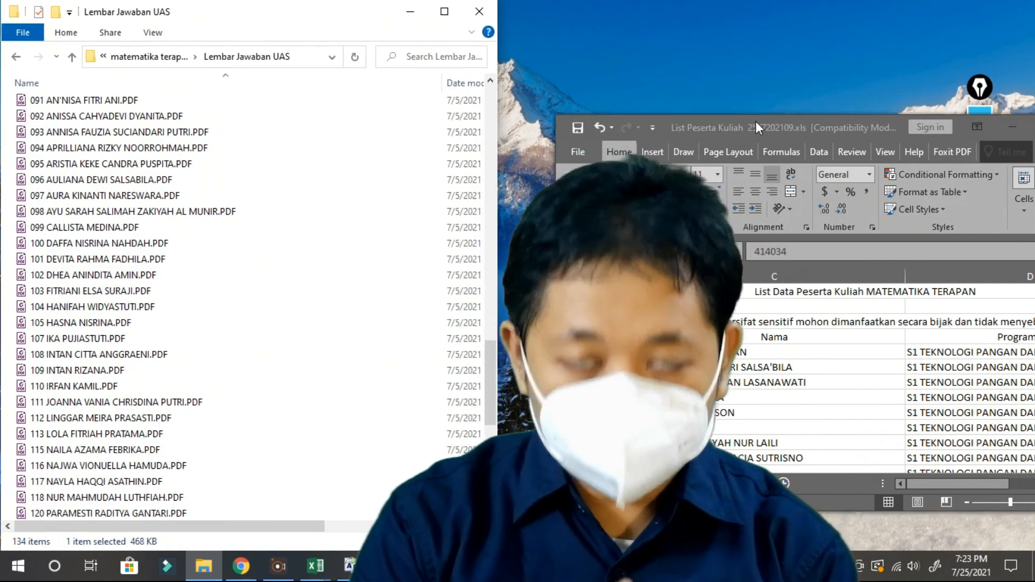
pyautogui.moveTo(748, 125); pyautogui.dragTo(696, 11)
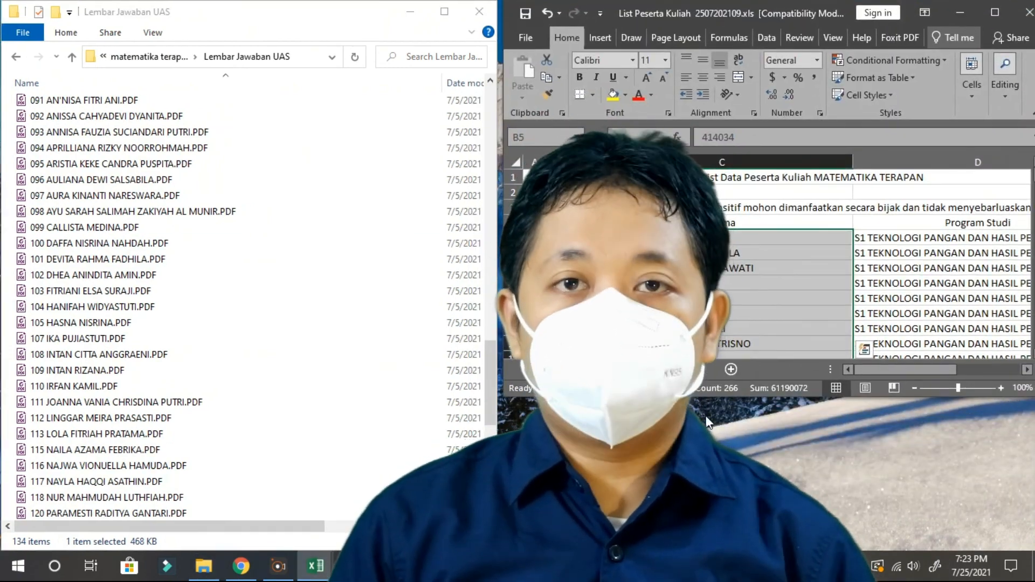